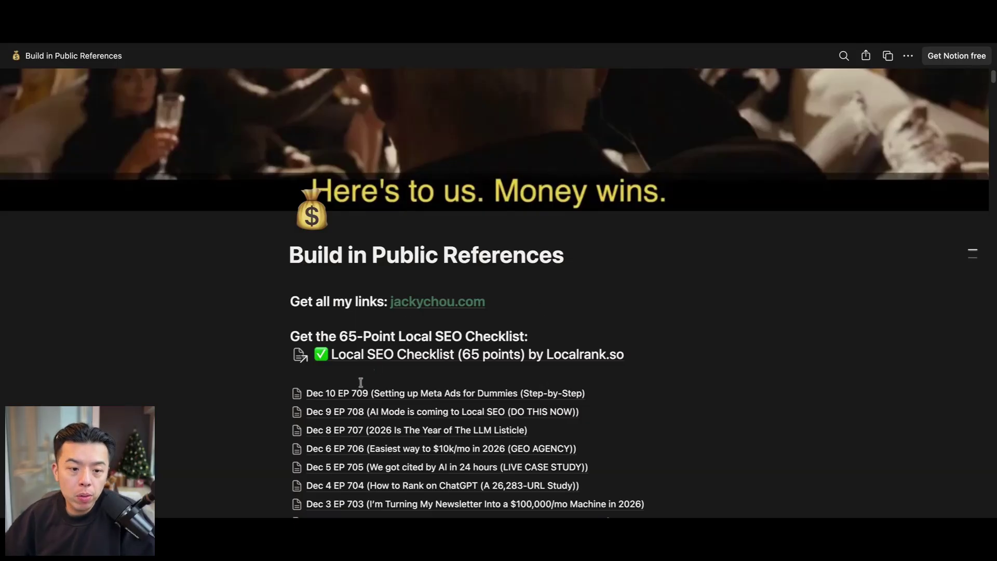
Open the 'Dec 10 EP 709' page from the Notion page list
mouse_move(358, 391)
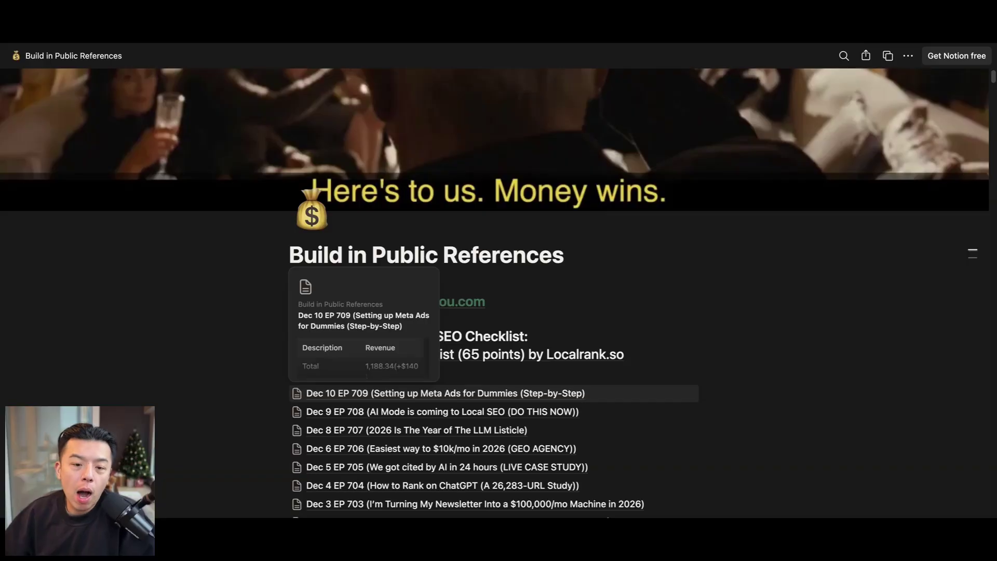
click(541, 398)
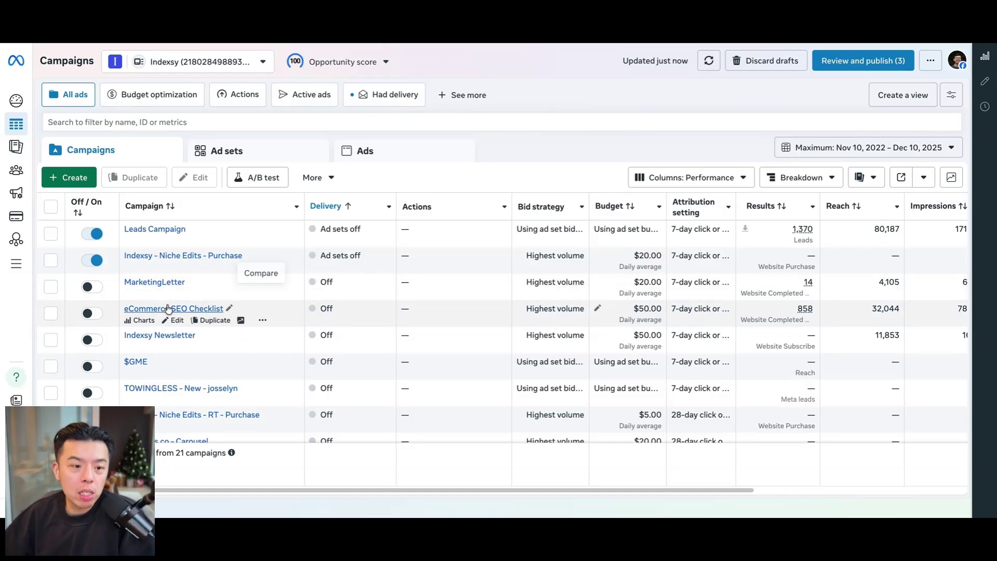
Switch off the Indexsy - Niche Edits - Purchase campaign and open eCommerce SEO Checklist's ad sets
click(94, 260)
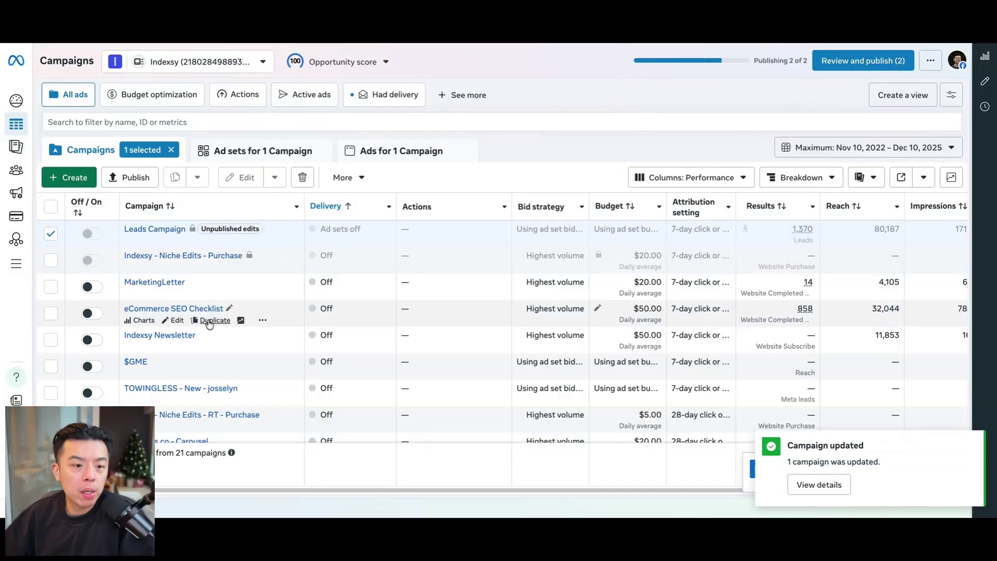
click(149, 310)
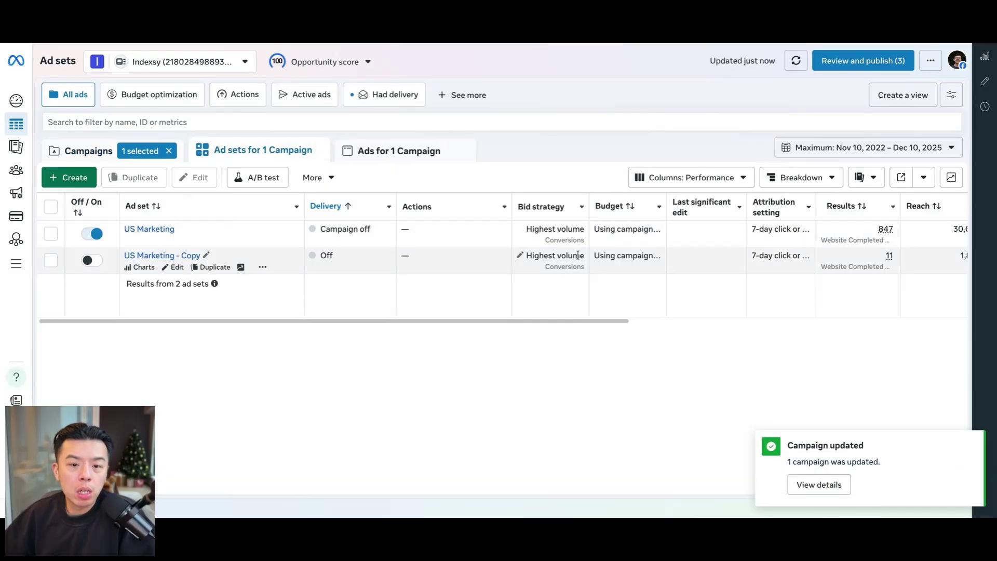
scroll(714, 269, right, 5)
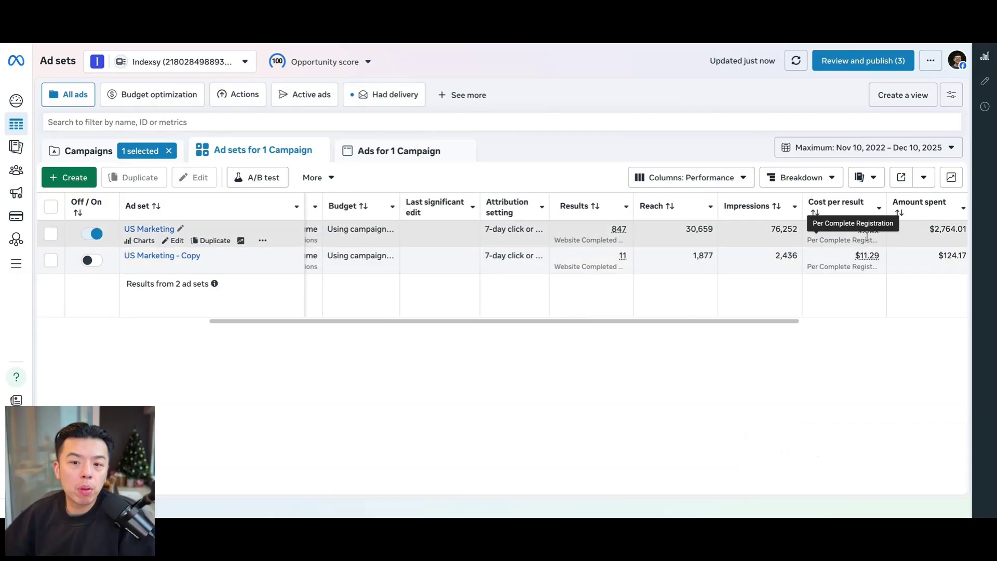
scroll(310, 256, left, 5)
Reopen the eCommerce SEO Checklist ad sets from the campaigns list and preview US Marketing's ads
click(50, 260)
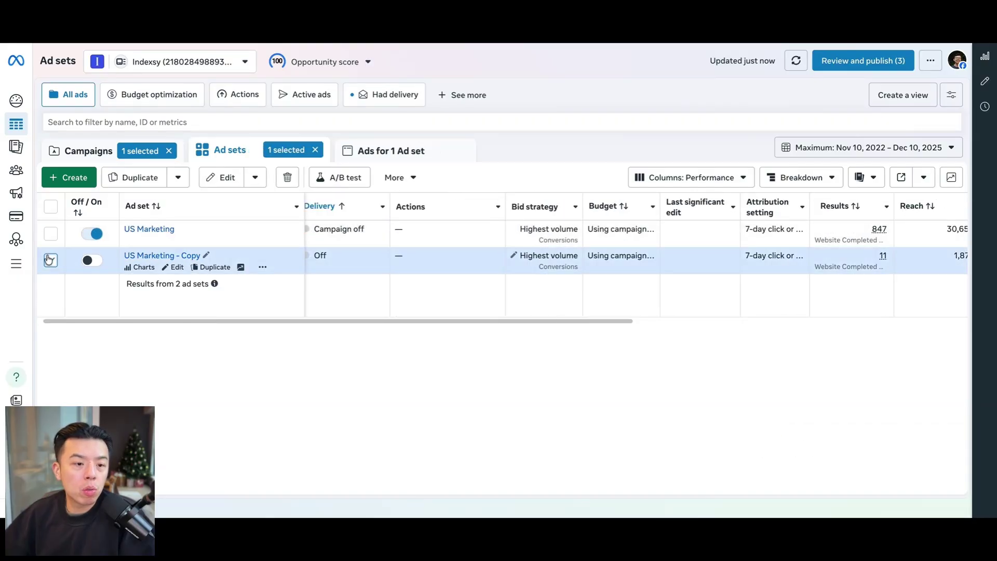
click(50, 260)
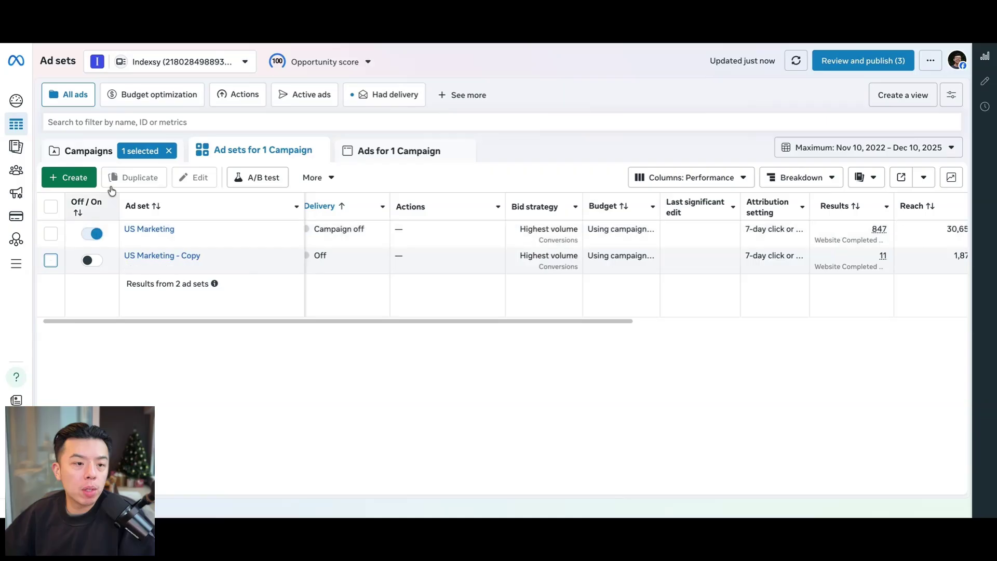
click(88, 151)
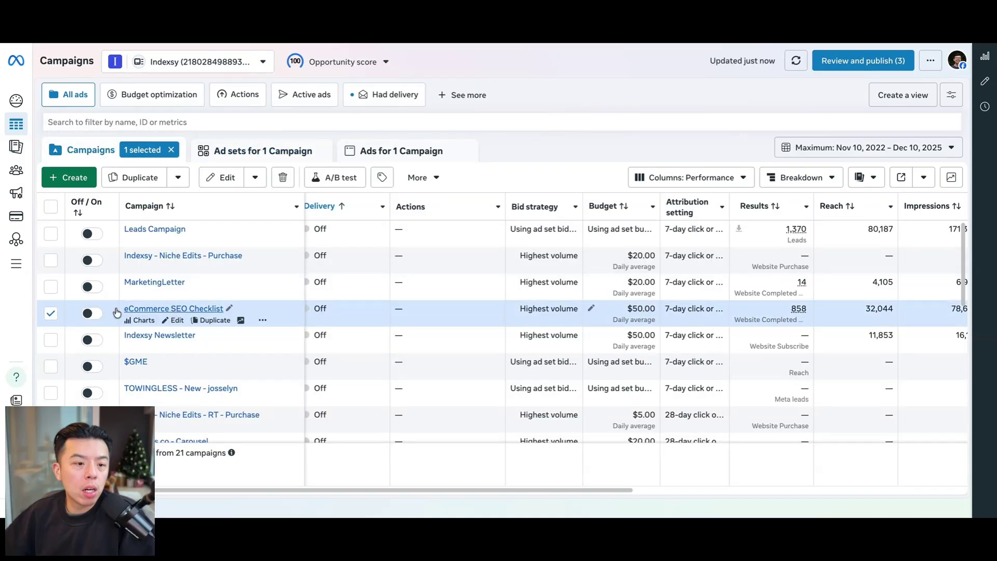
click(139, 310)
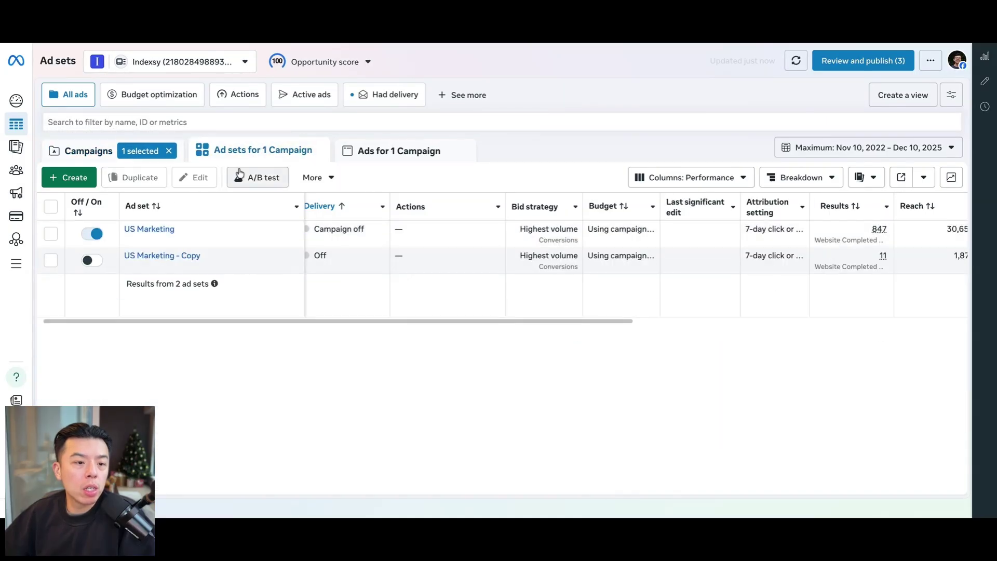
click(164, 229)
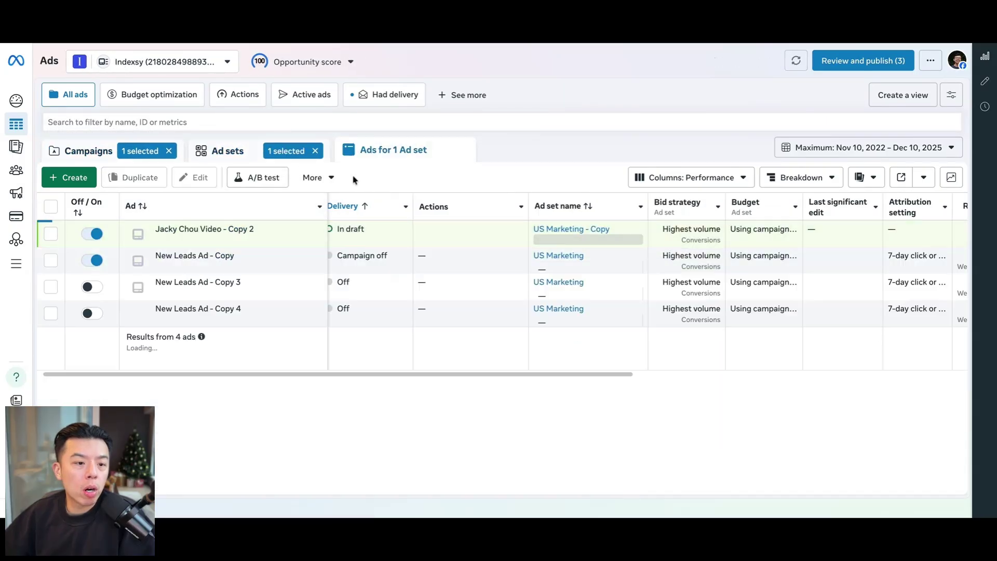
click(224, 150)
In the US Marketing ad set editor, change the audience age range to 23–65+ and review the settings
click(177, 240)
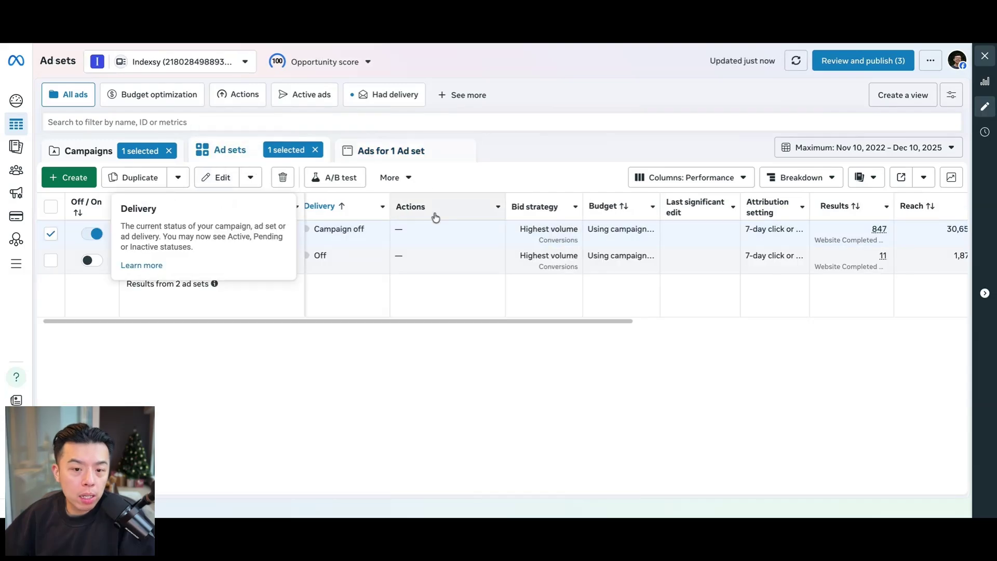
scroll(345, 258, down, 7)
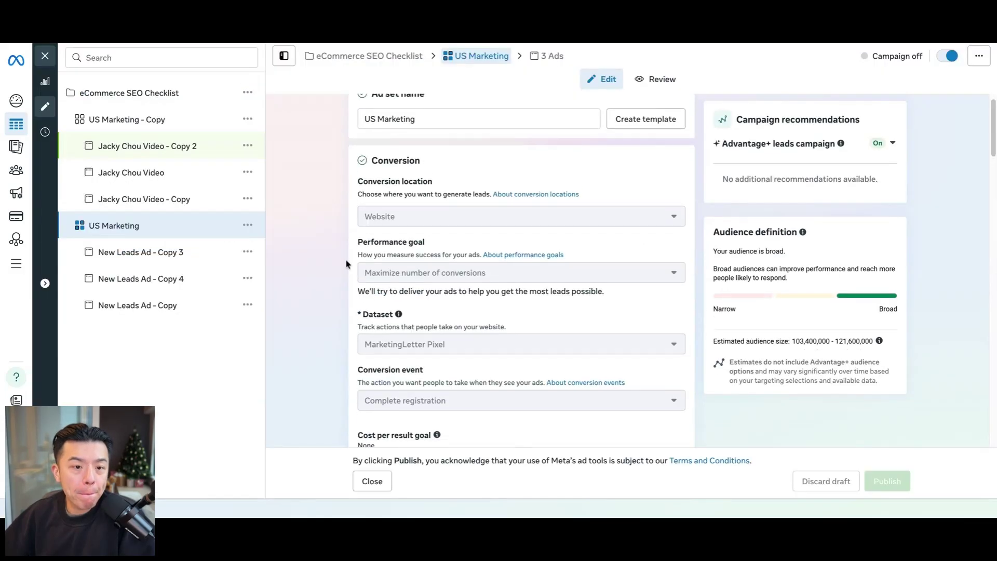
scroll(522, 270, down, 4)
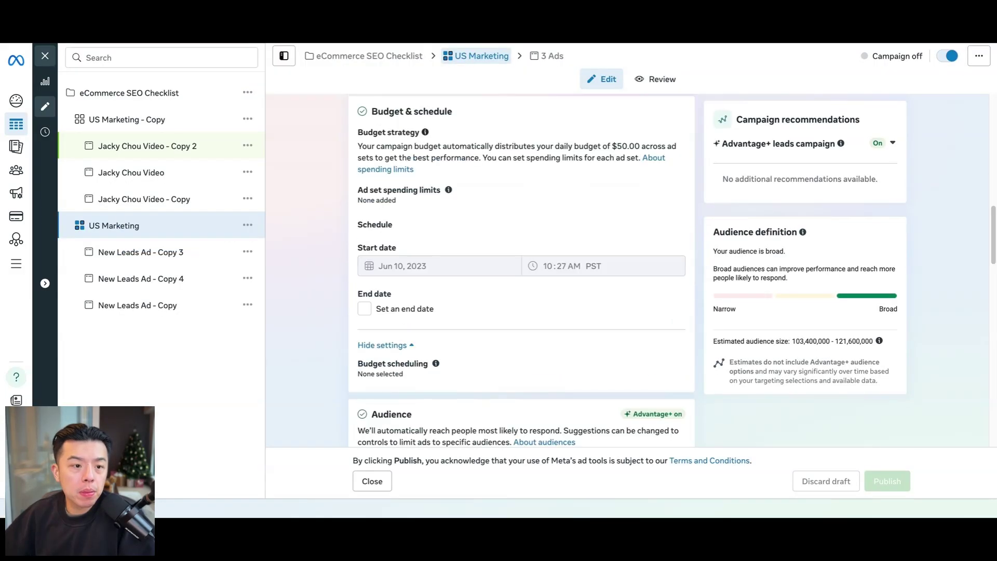
scroll(379, 265, down, 10)
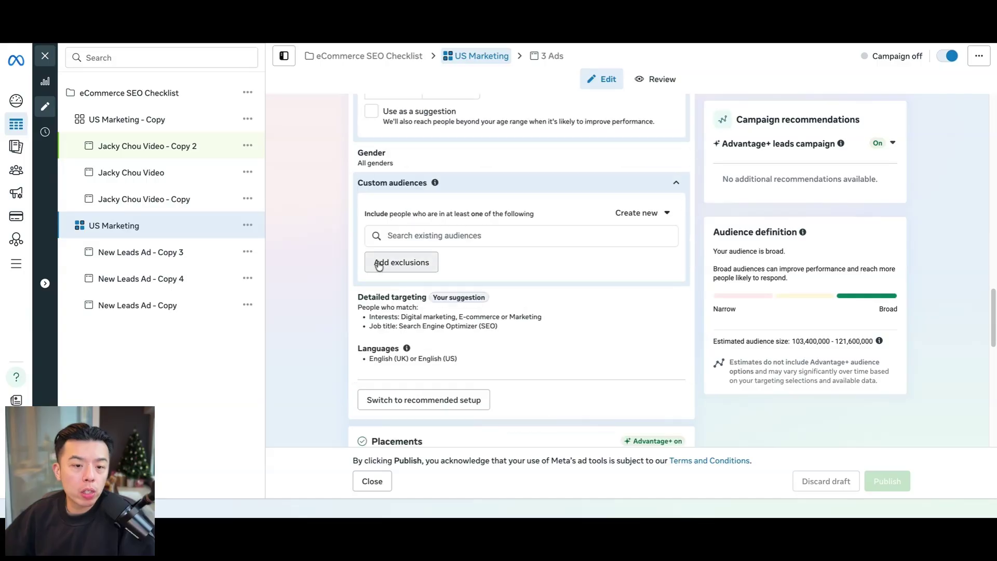
scroll(379, 263, up, 3)
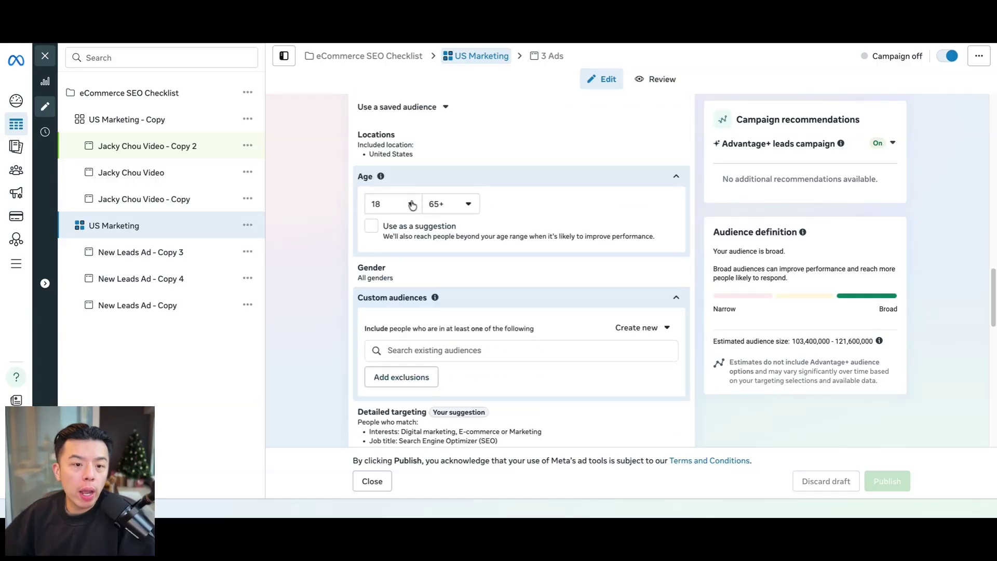
click(413, 206)
scroll(452, 340, down, 2)
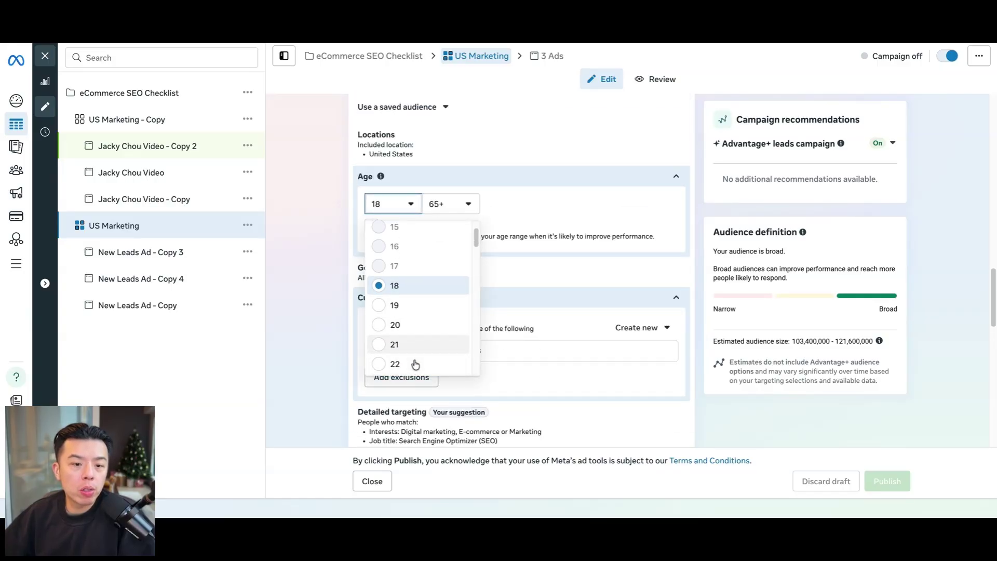
scroll(415, 363, down, 1)
click(416, 365)
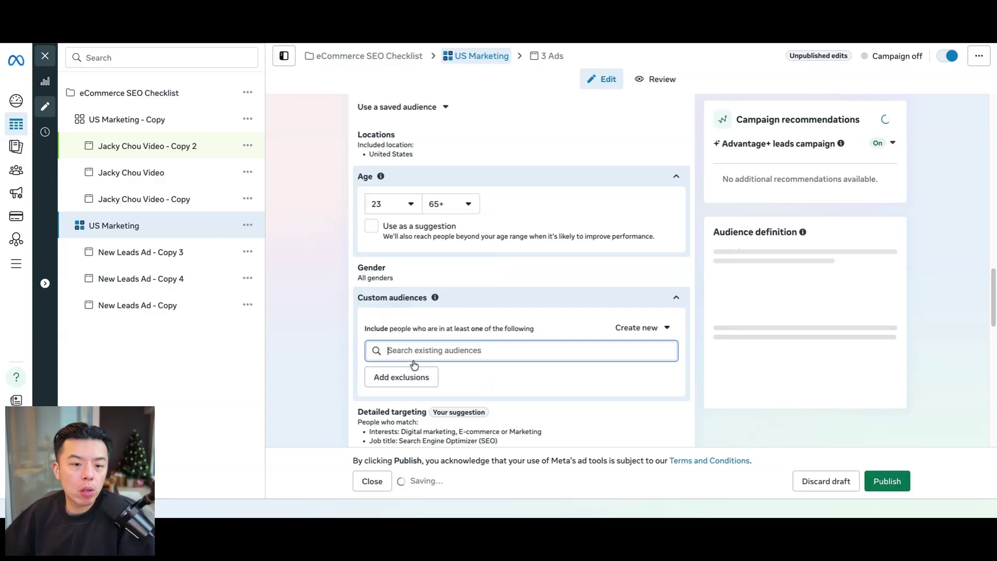
scroll(462, 249, down, 3)
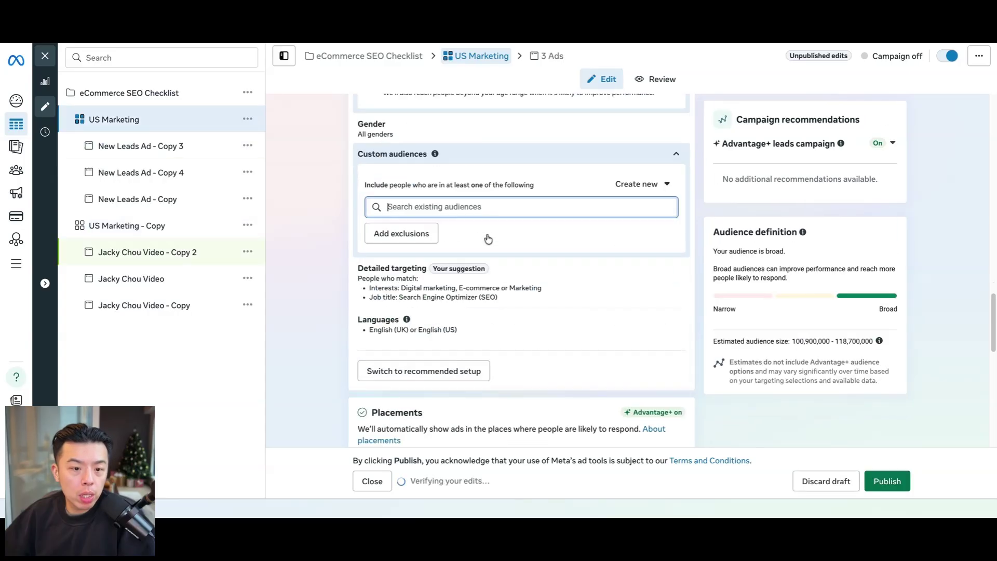
click(356, 228)
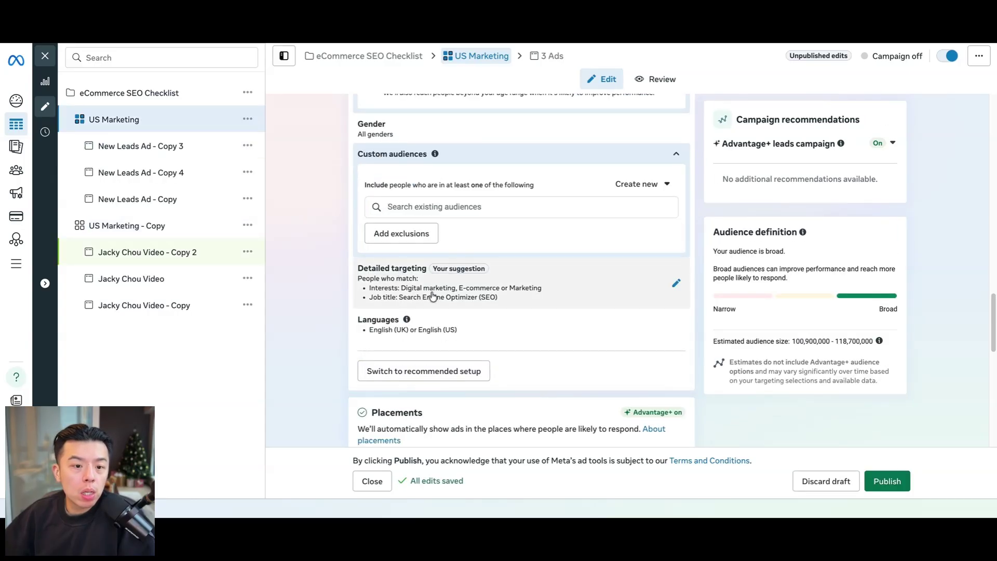
scroll(534, 299, down, 6)
scroll(461, 309, down, 3)
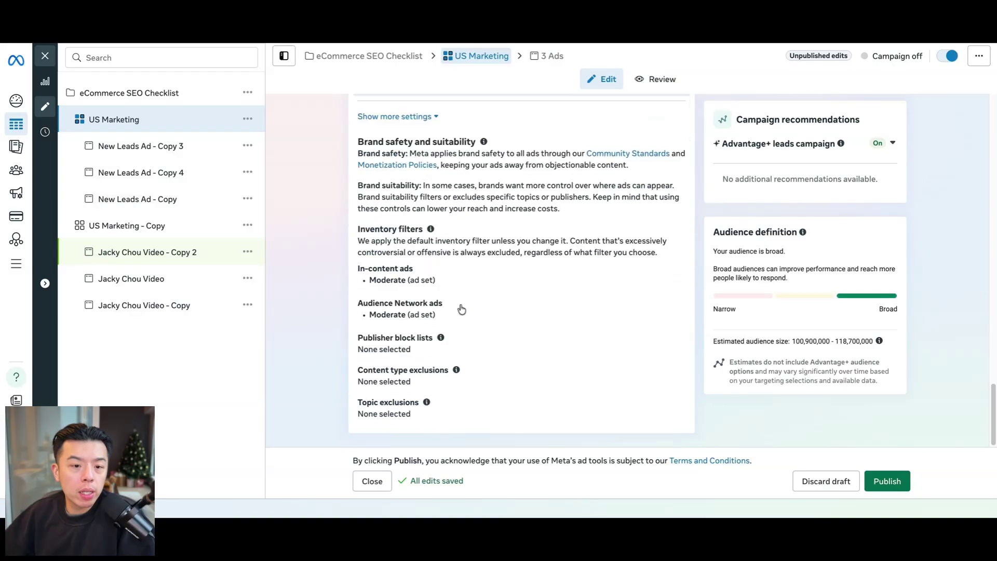
scroll(445, 333, up, 8)
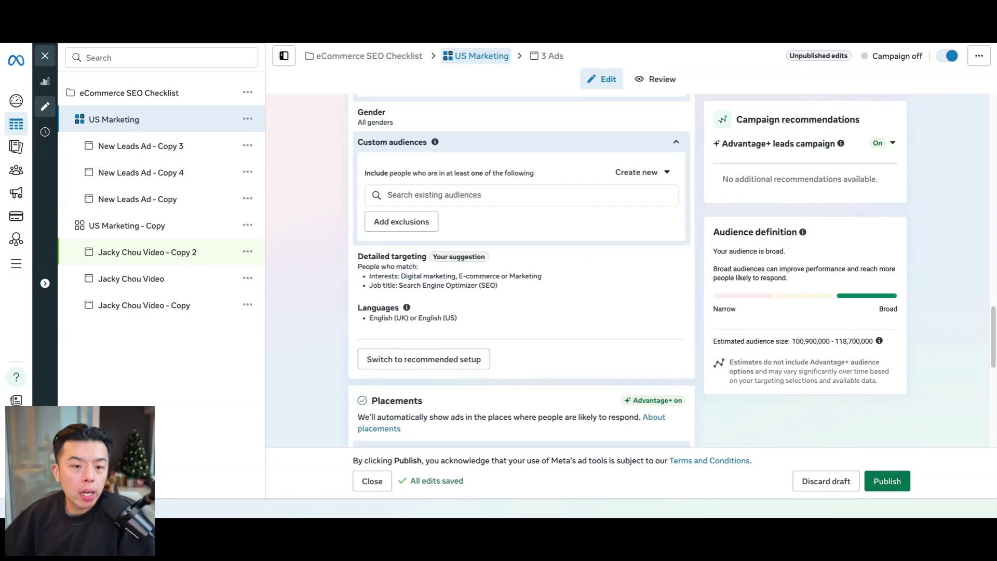
scroll(522, 218, up, 5)
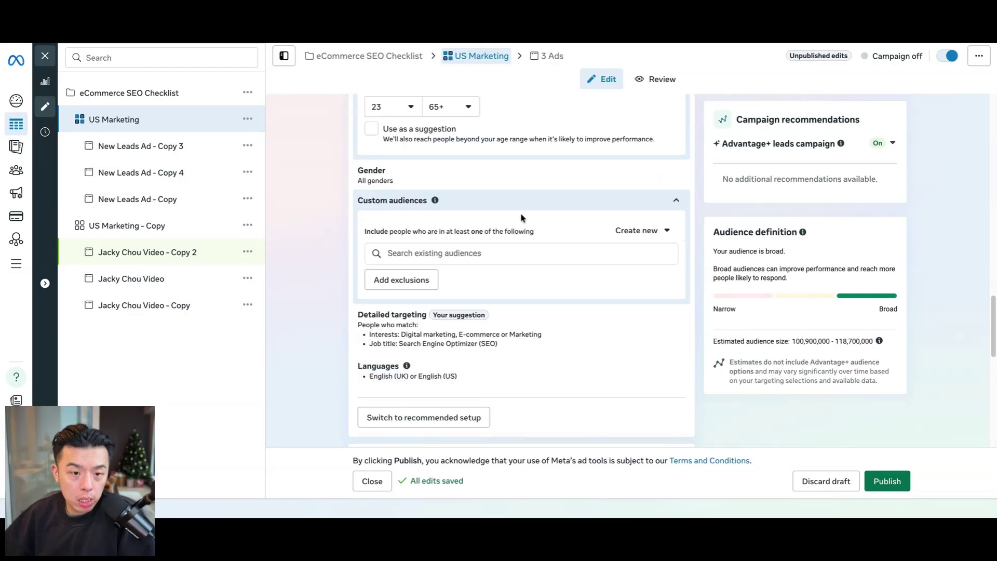
scroll(522, 219, down, 5)
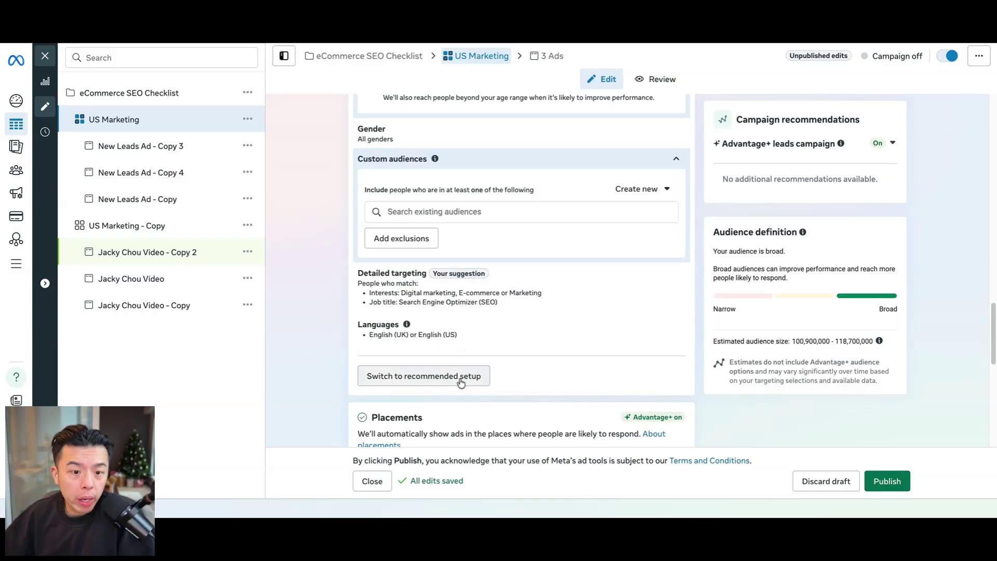
scroll(459, 376, up, 4)
scroll(464, 363, up, 4)
scroll(467, 333, down, 9)
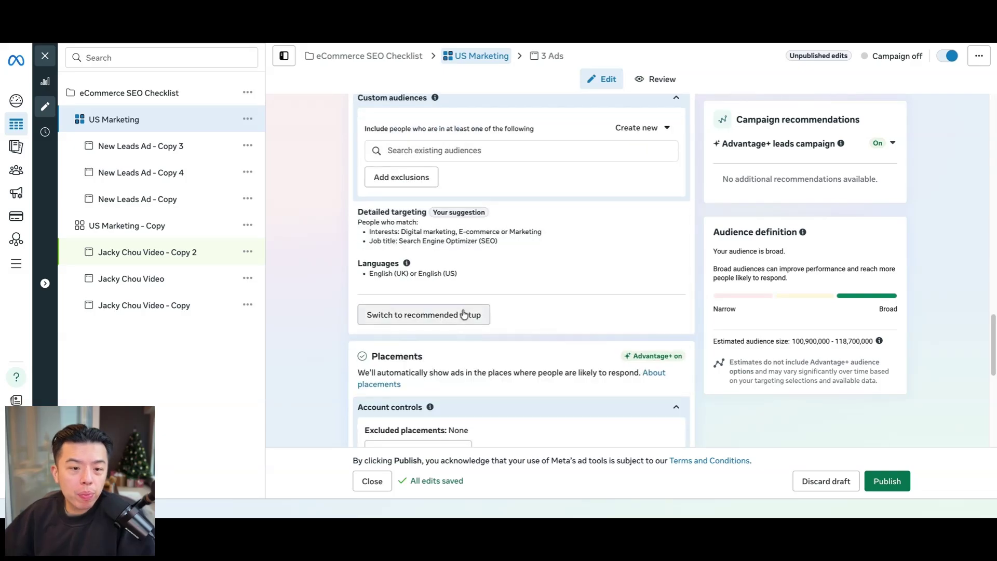
scroll(471, 283, up, 1)
scroll(470, 284, up, 7)
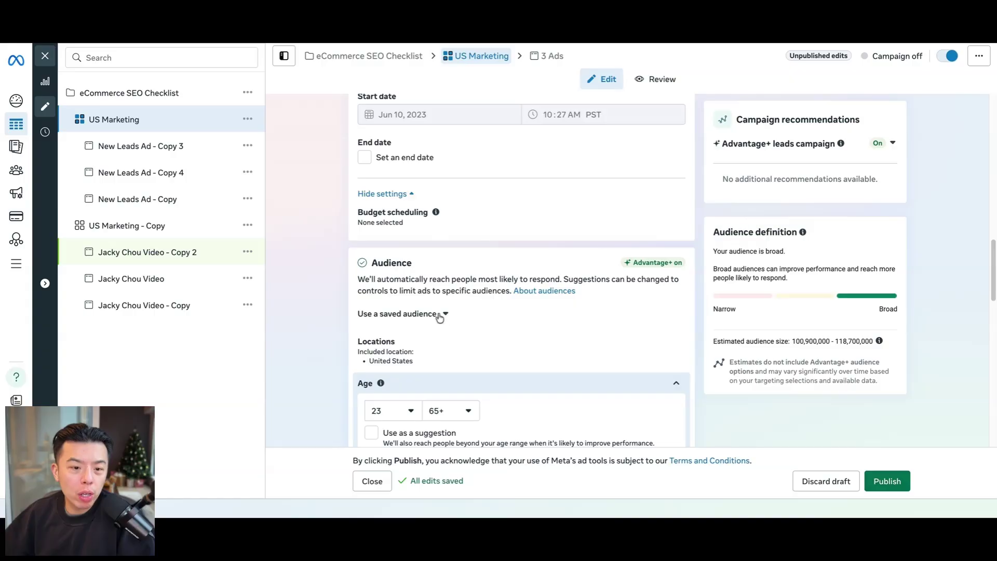
scroll(440, 317, down, 3)
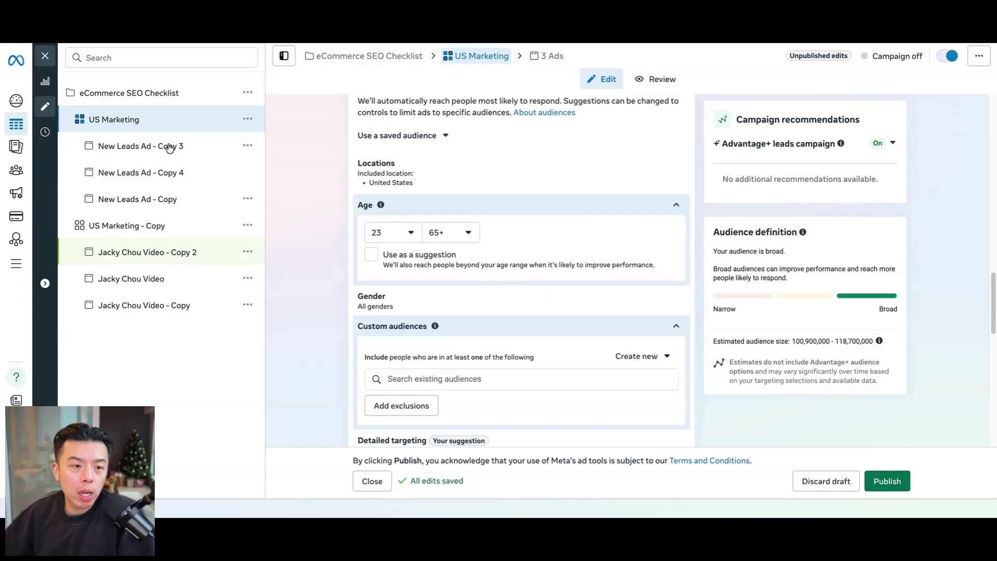
scroll(269, 187, up, 2)
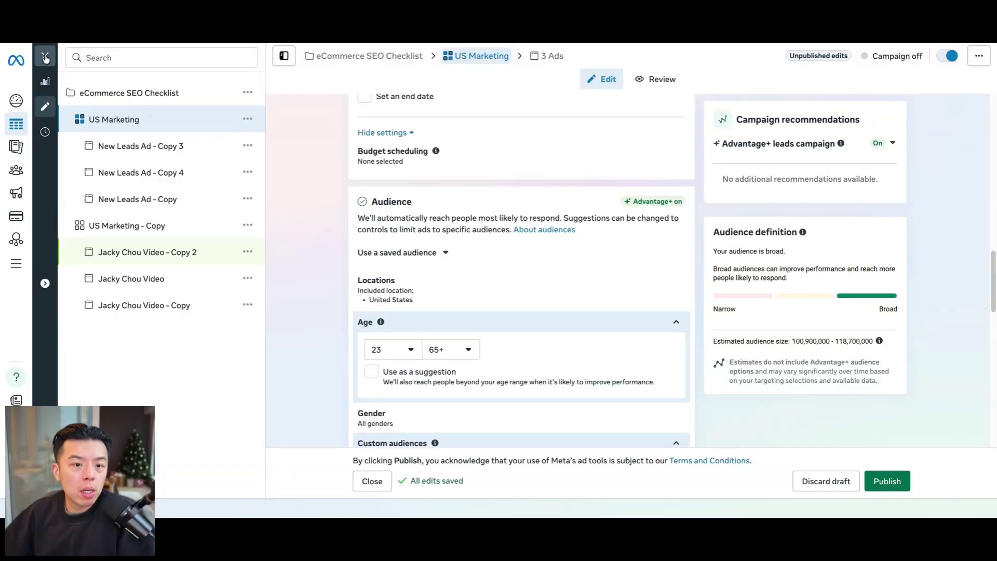
Close the ad set editor and show the ads inside the US Marketing ad set
click(372, 481)
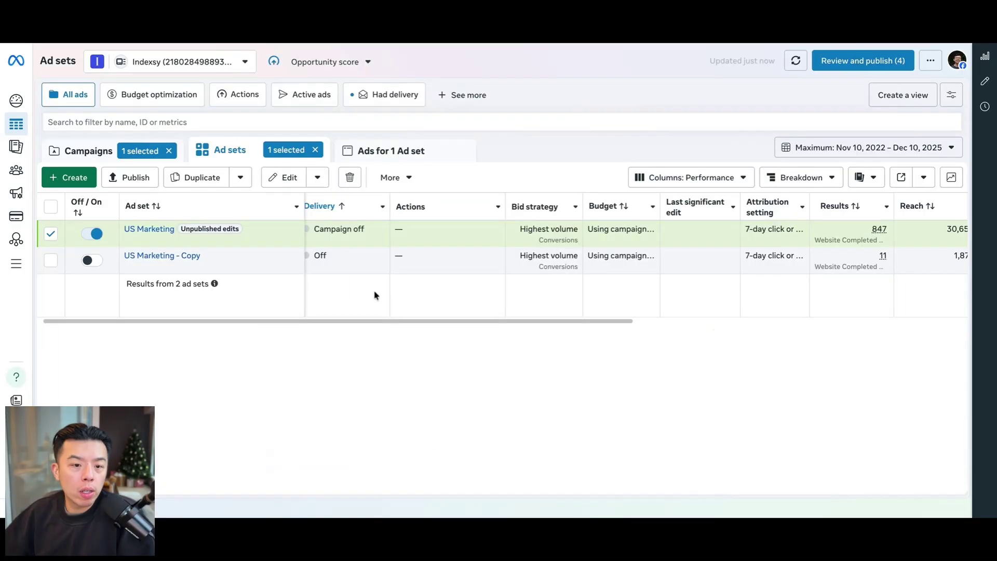
click(145, 231)
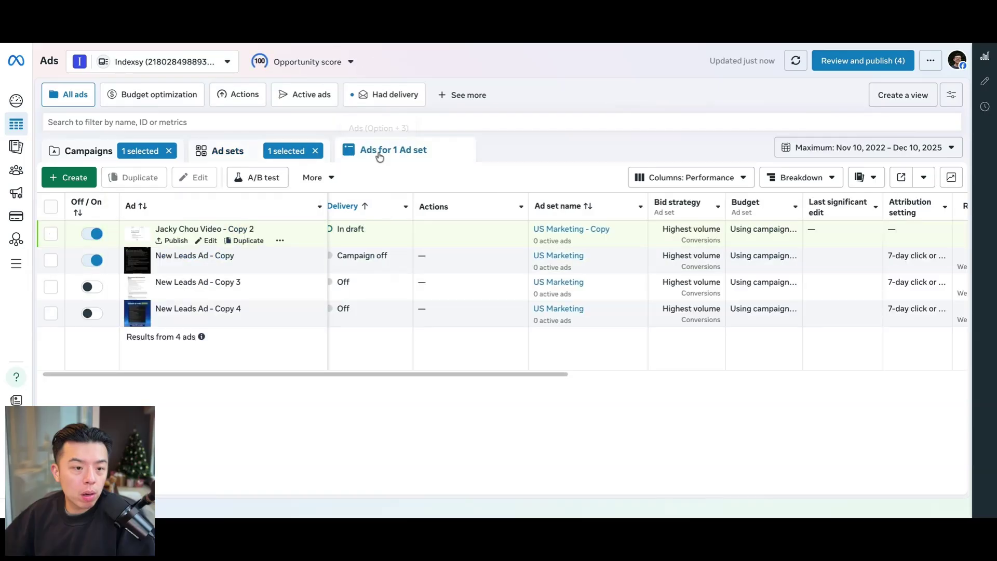
scroll(531, 294, right, 10)
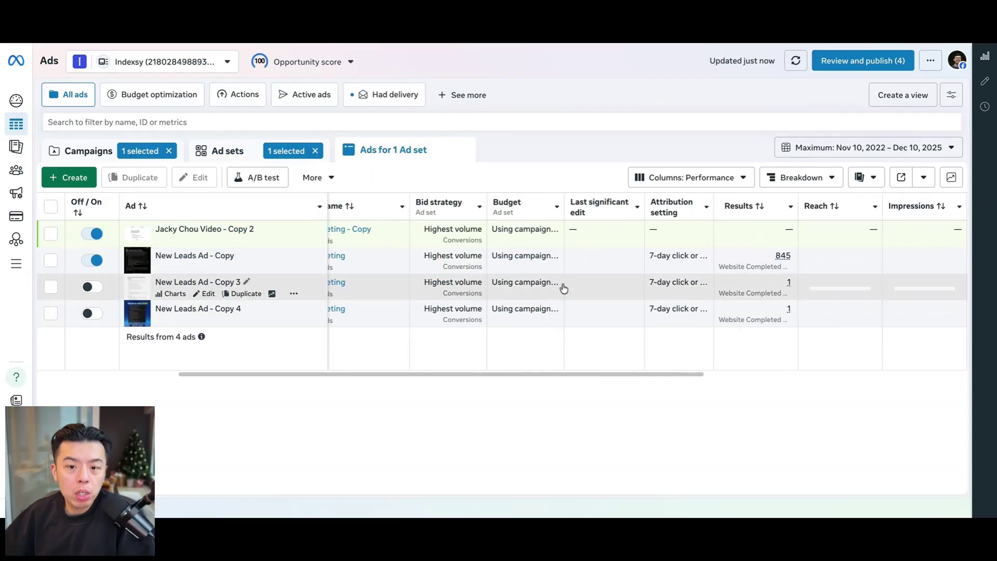
scroll(563, 288, left, 3)
scroll(623, 278, right, 2)
scroll(623, 291, right, 3)
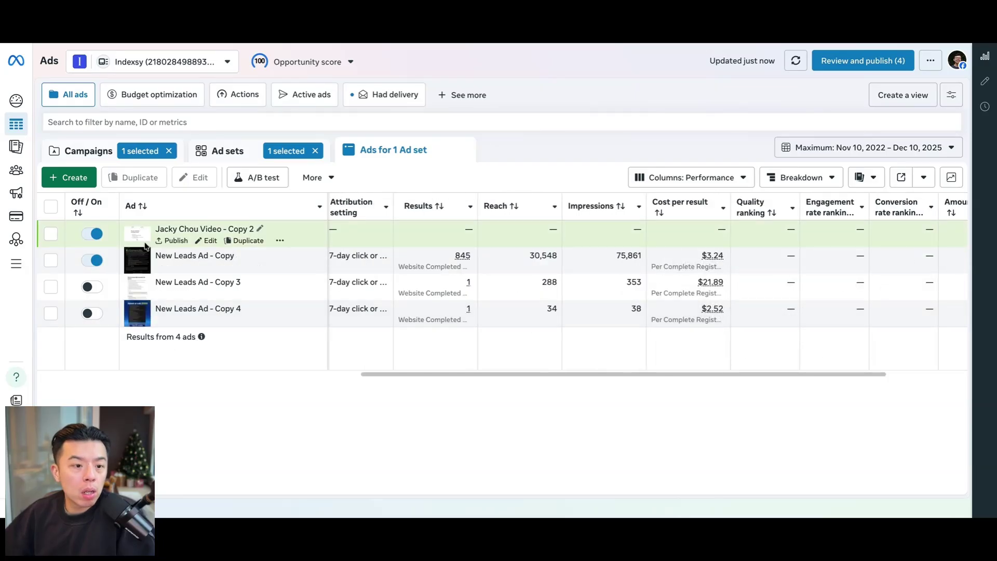
Open Jacky Chou Video - Copy 2 for editing and review its Instagram account options
click(204, 242)
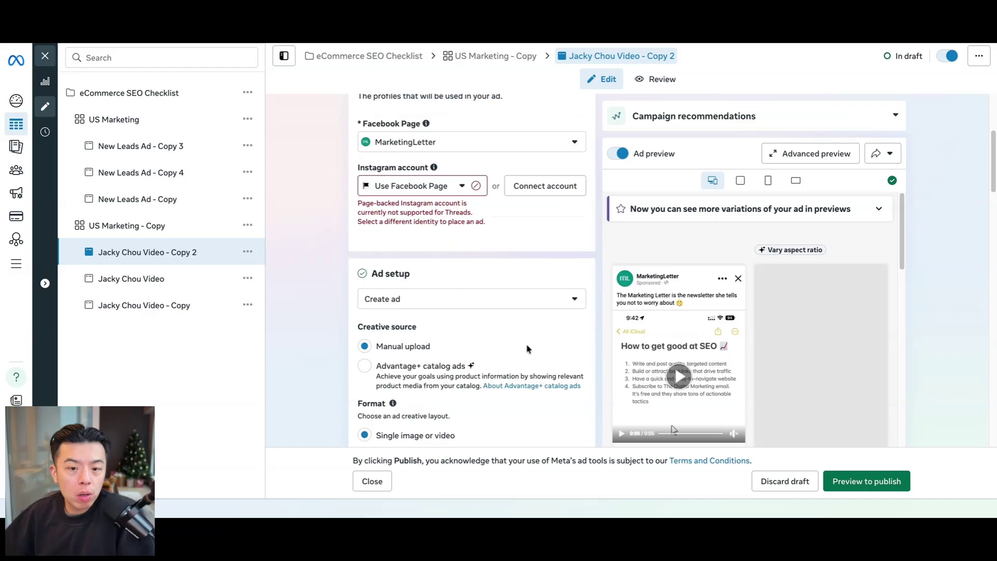
scroll(675, 338, down, 3)
scroll(689, 344, up, 3)
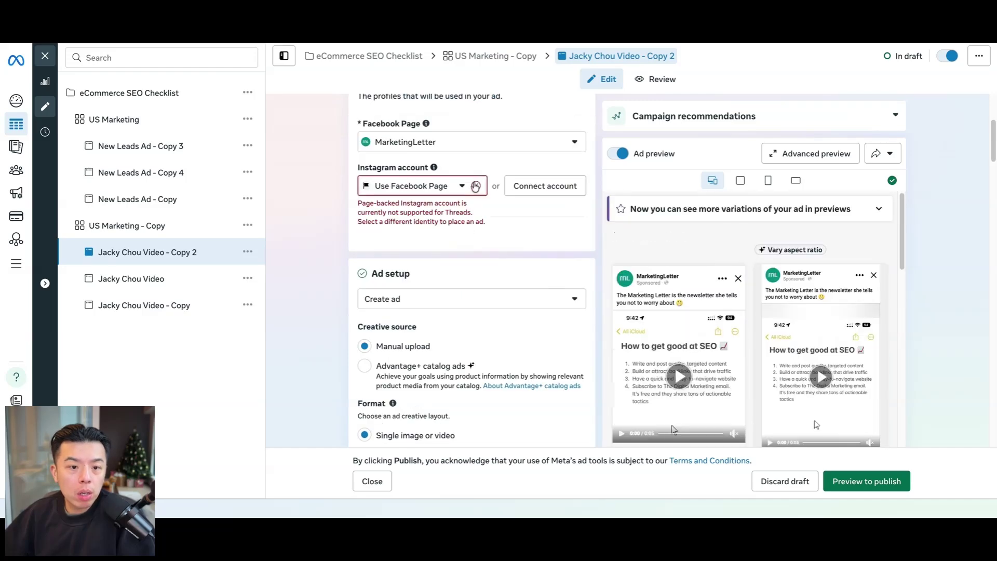
click(475, 187)
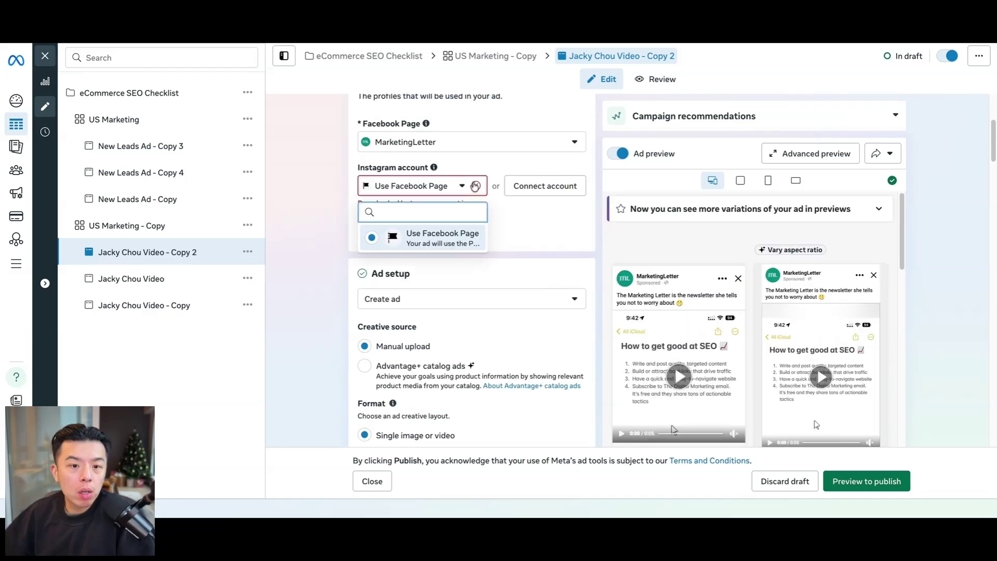
click(515, 175)
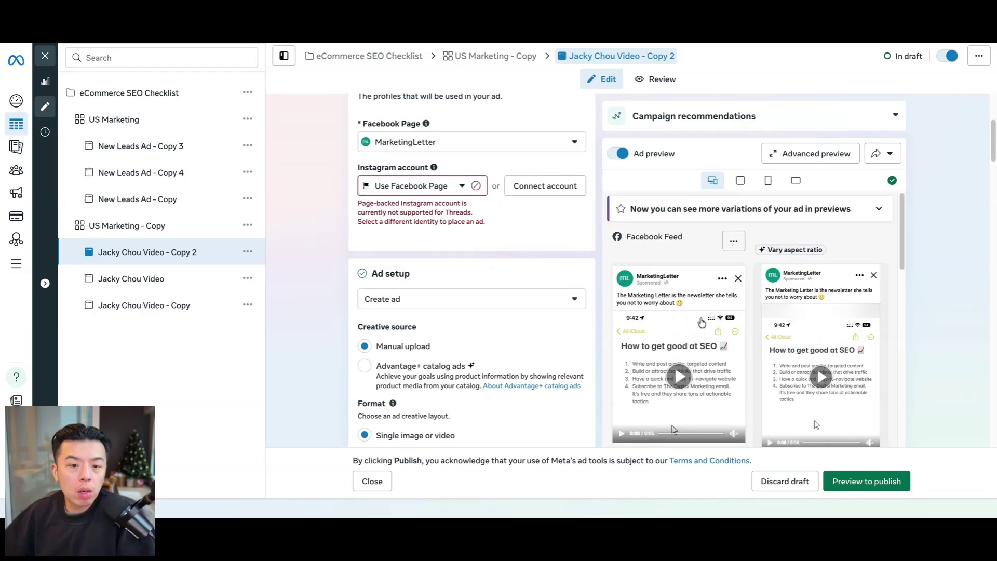
Connect an Instagram account to the MarketingLetter Page, keeping message access
click(524, 187)
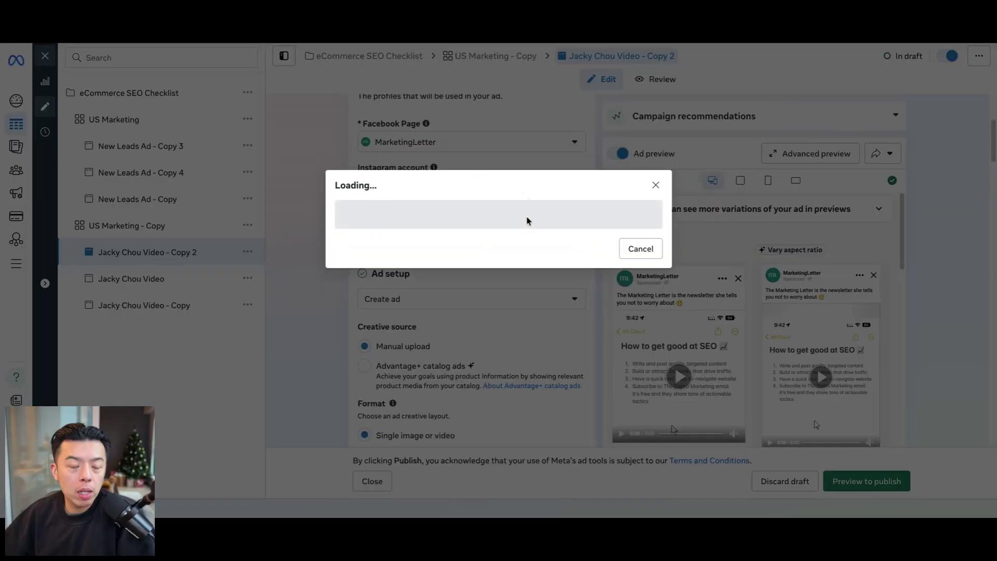
click(637, 383)
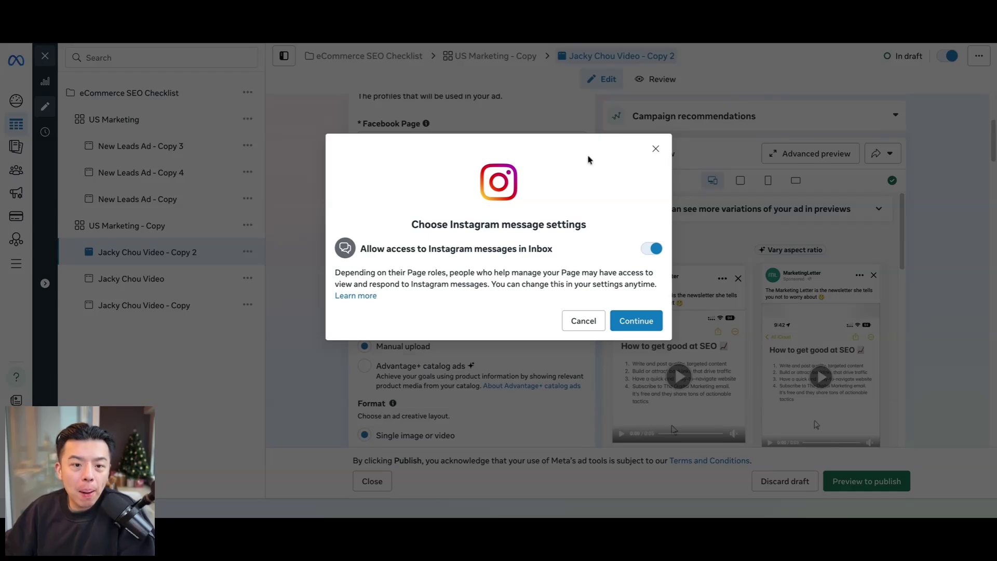
click(655, 248)
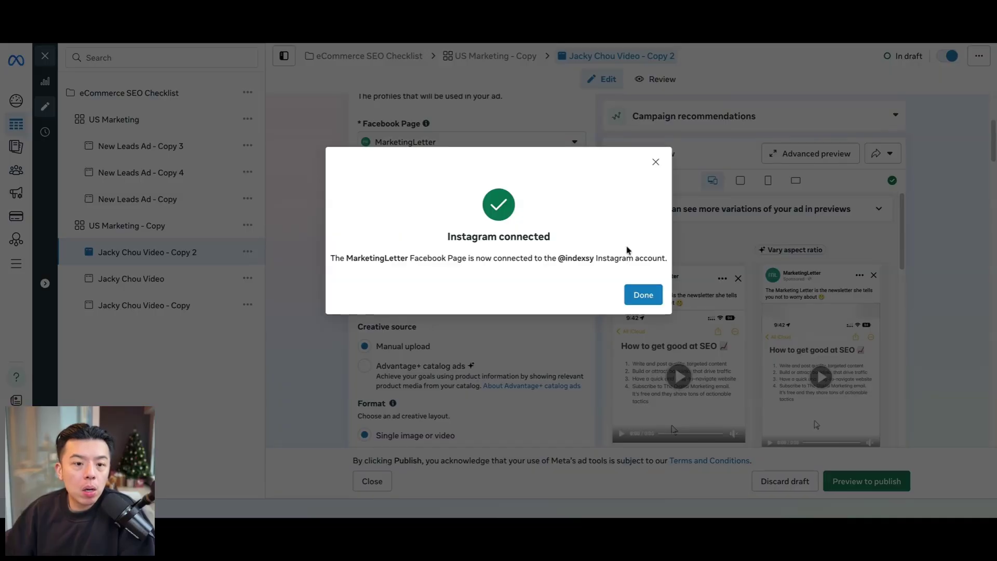
click(641, 291)
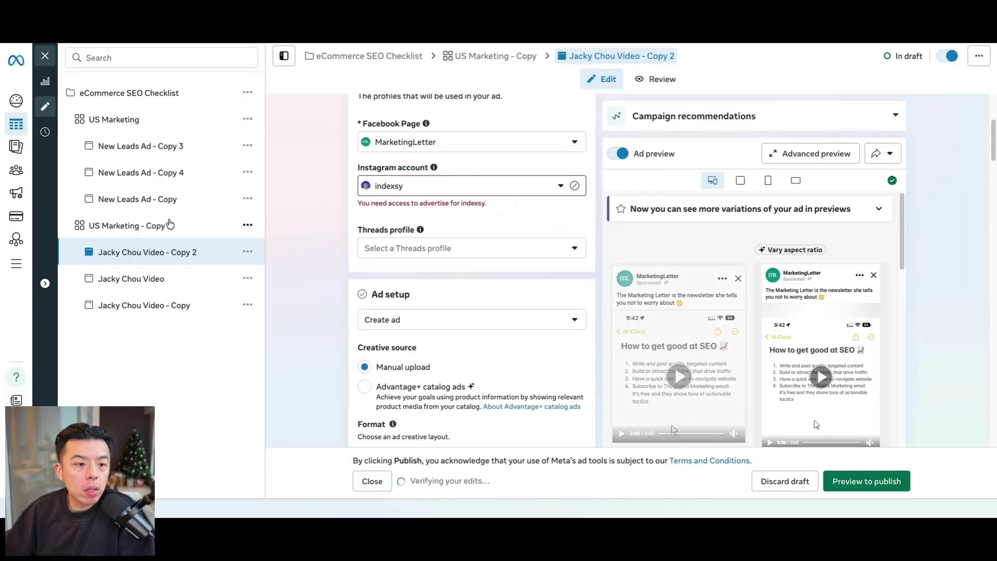
Delete the US Marketing - Copy ad set
click(248, 224)
click(290, 360)
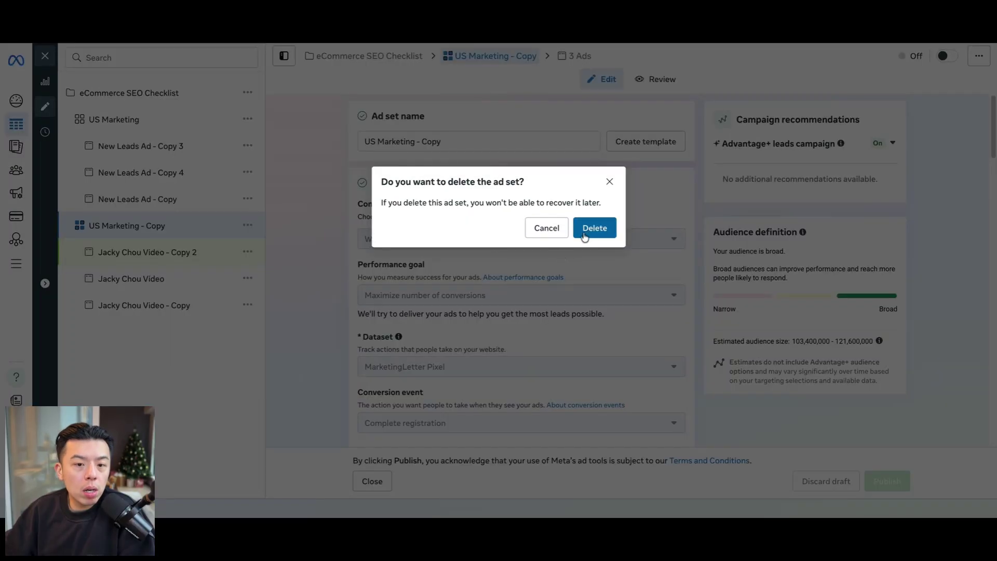
key(Return)
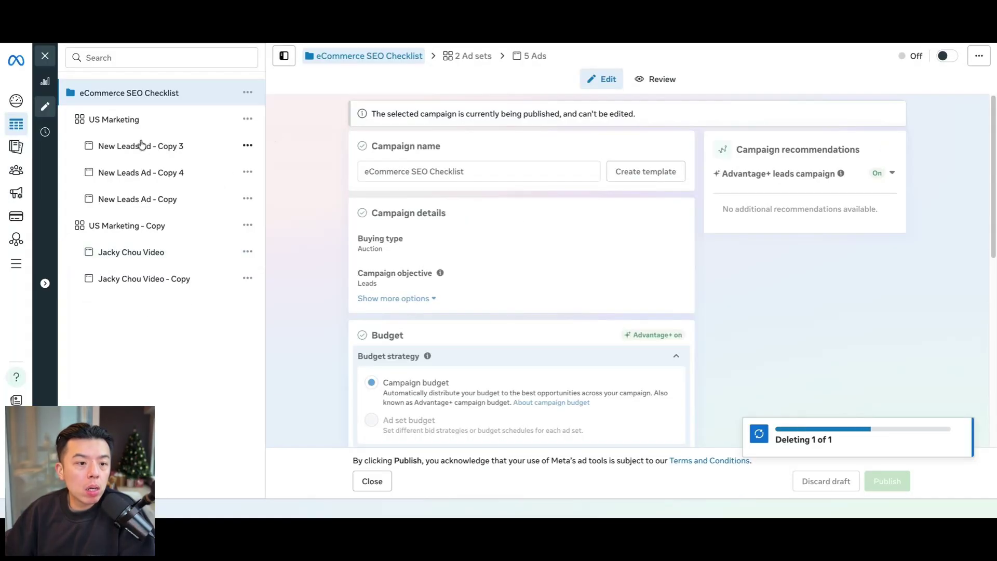
Open New Leads Ad - Copy 3 and check its Instagram account options
click(141, 145)
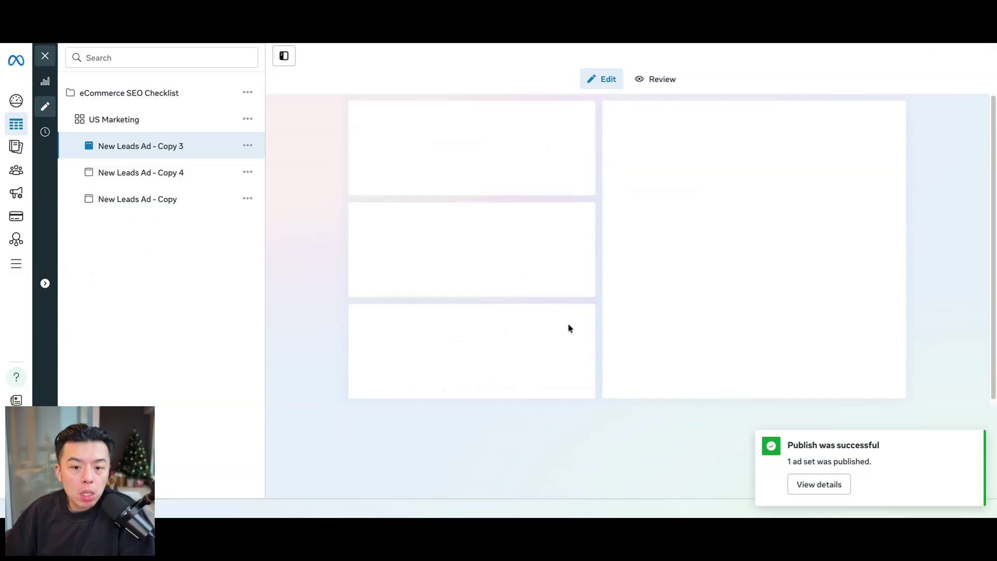
scroll(596, 308, down, 1)
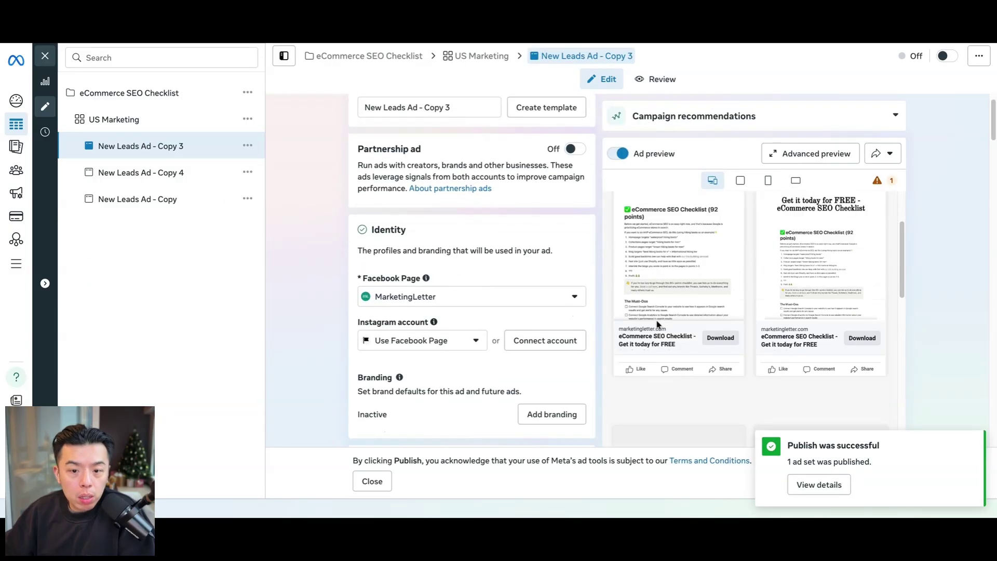
scroll(665, 313, down, 1)
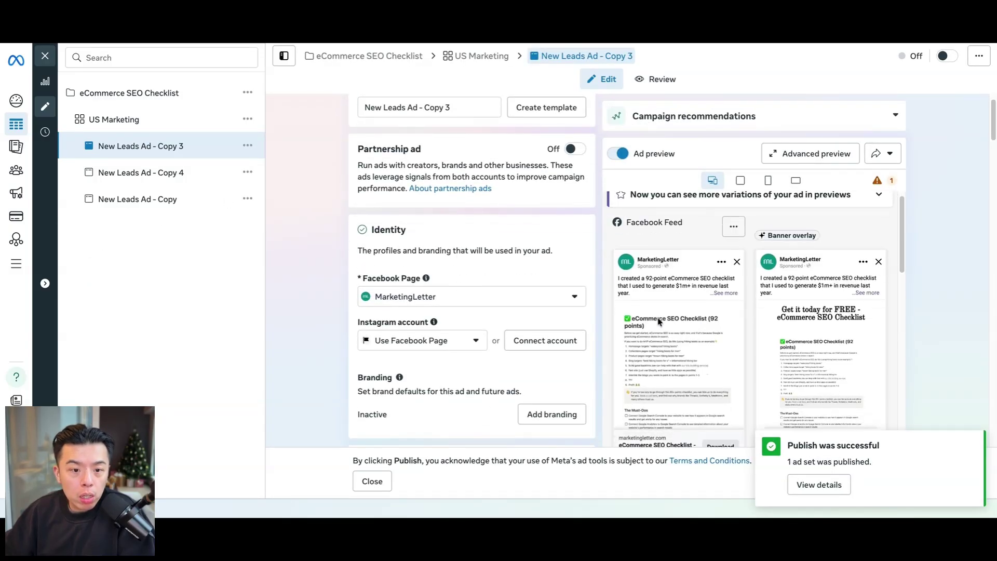
click(427, 345)
click(522, 366)
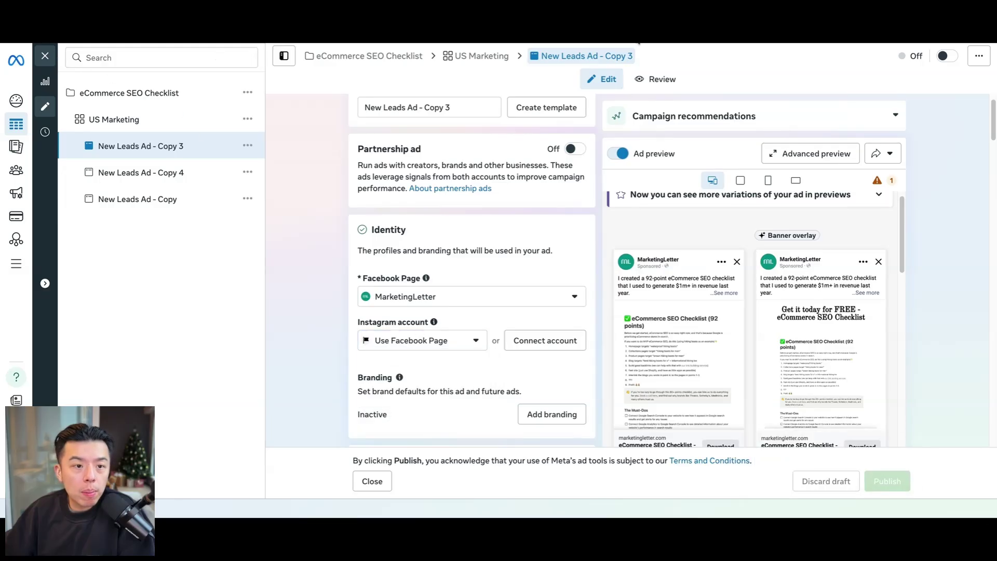
Refresh the table and select all three ads in the eCommerce SEO Checklist campaign's Ads view
click(45, 55)
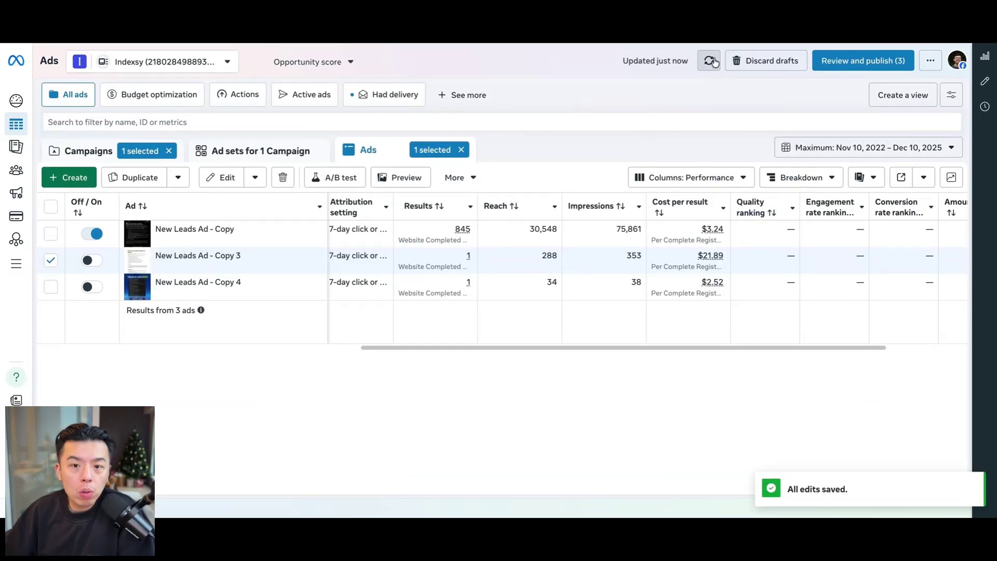
click(709, 61)
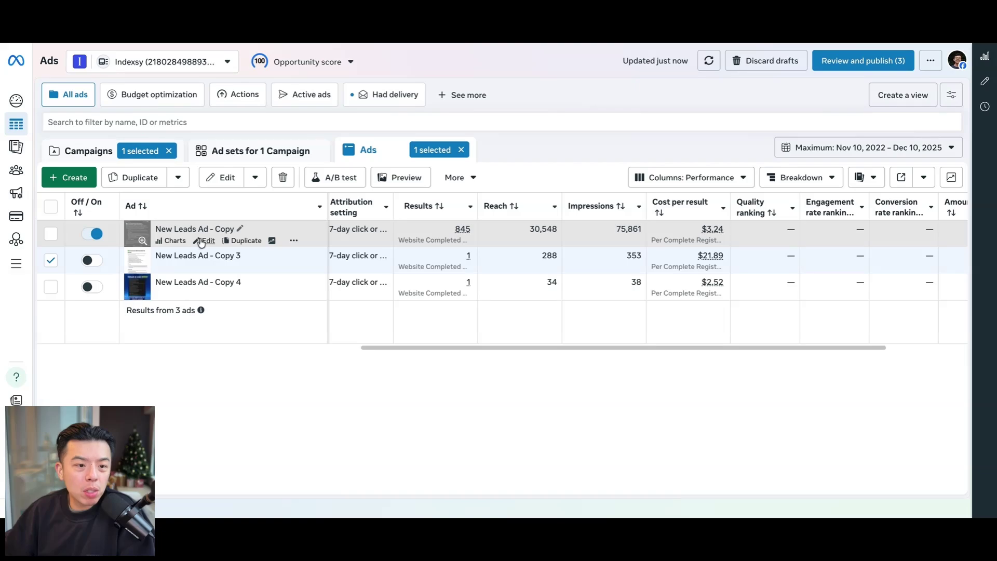
click(86, 150)
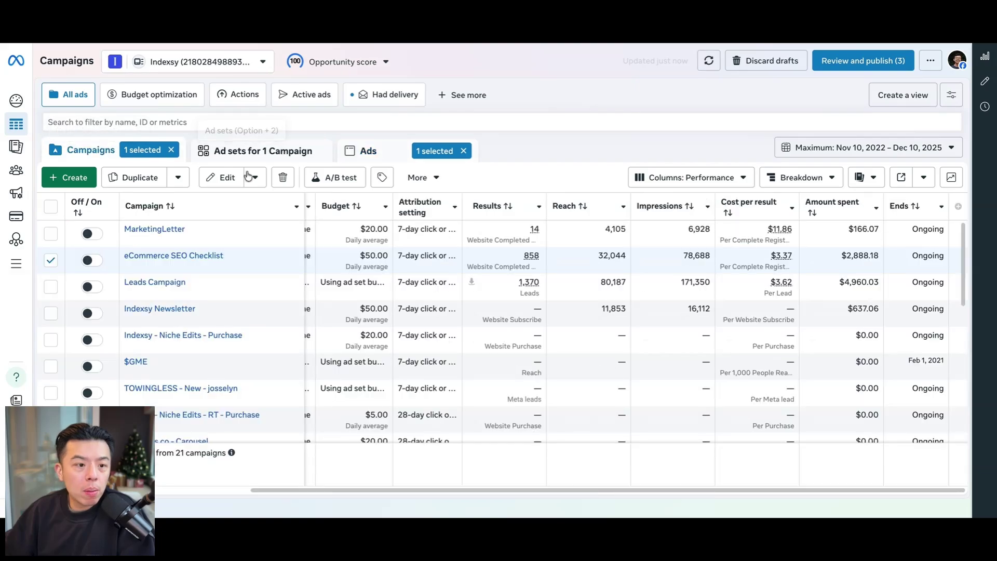
click(183, 259)
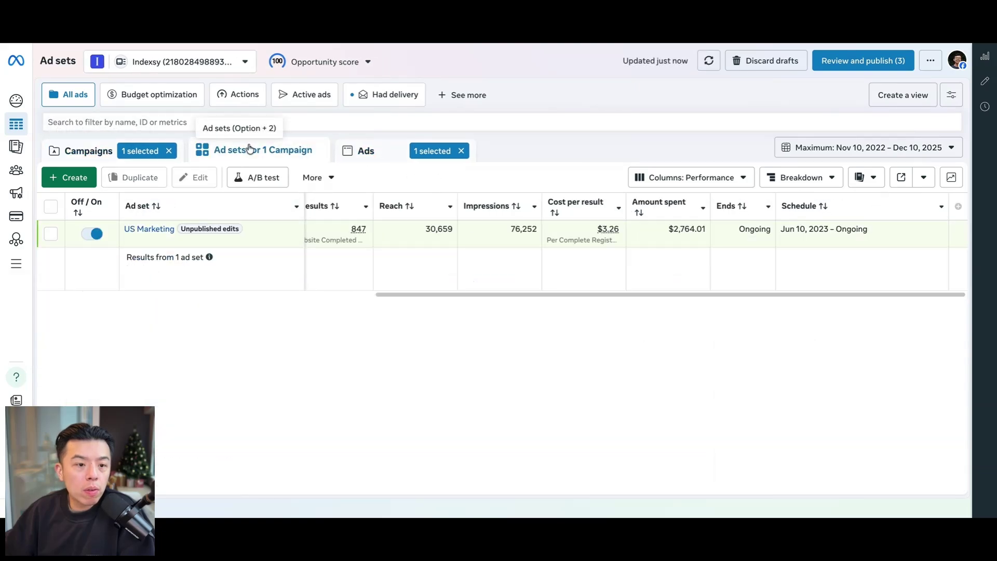
click(358, 150)
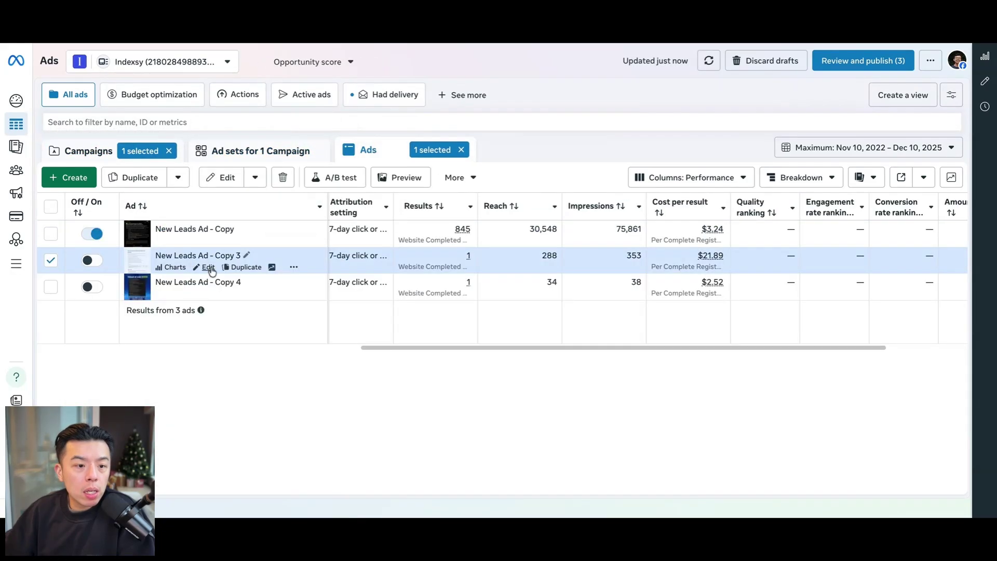
click(51, 207)
Open the three selected ads in a bulk edit and connect an Instagram account for them
click(205, 178)
scroll(418, 280, down, 3)
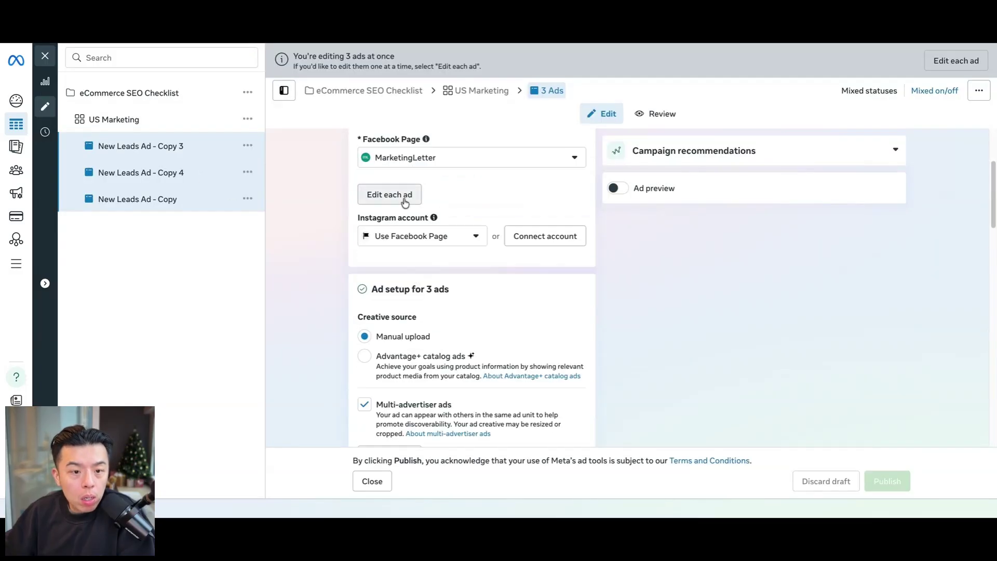
click(428, 235)
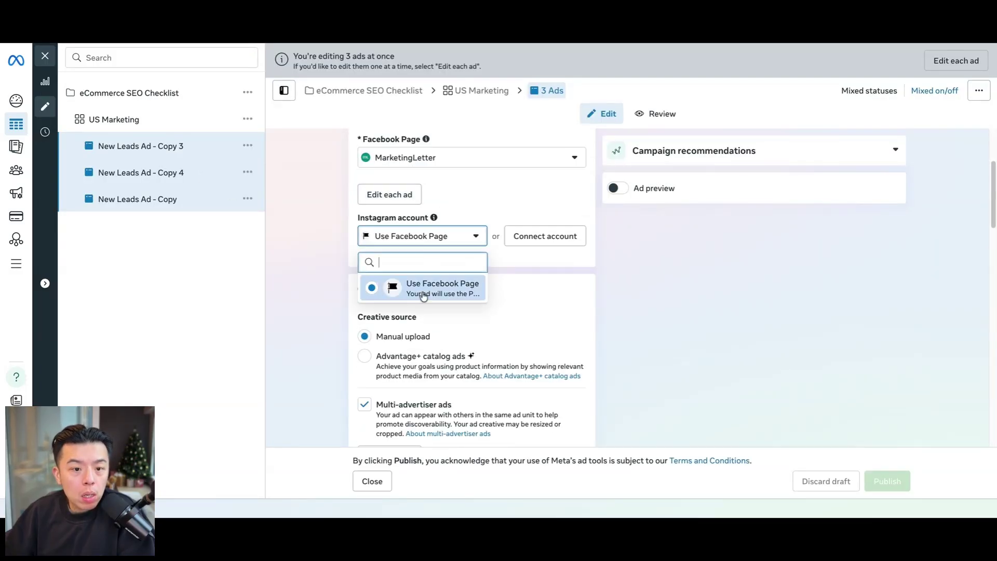
click(544, 250)
click(638, 386)
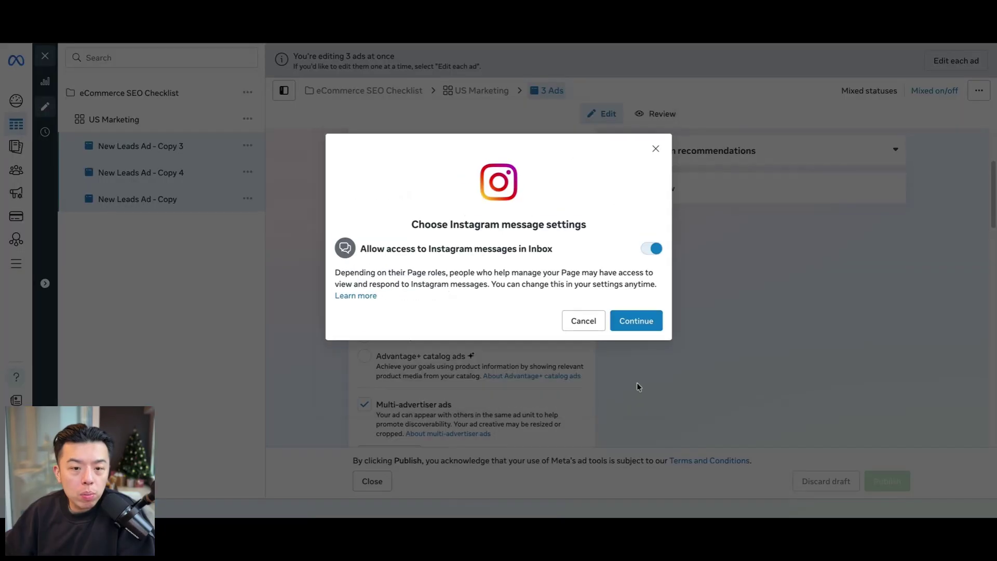
click(649, 324)
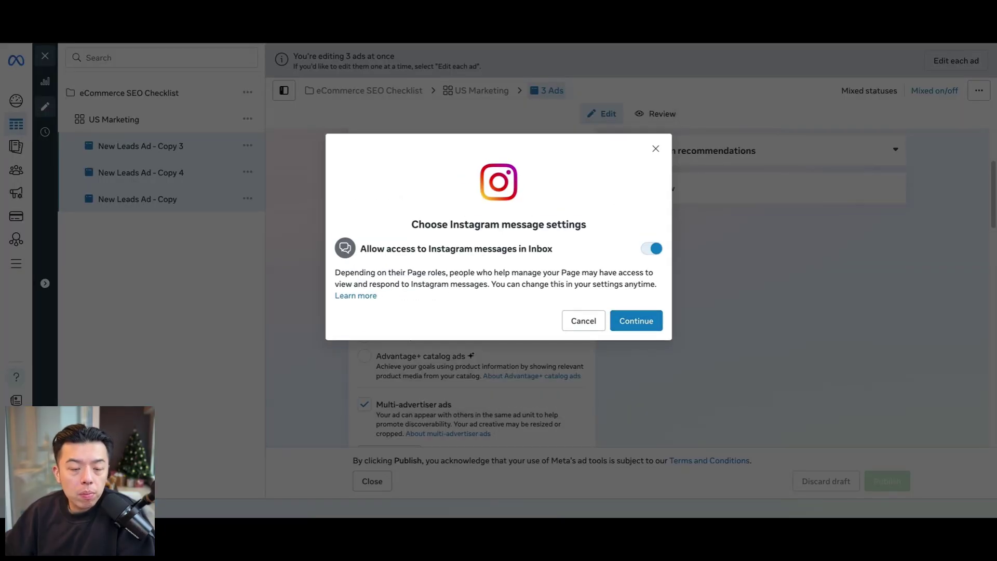
click(640, 316)
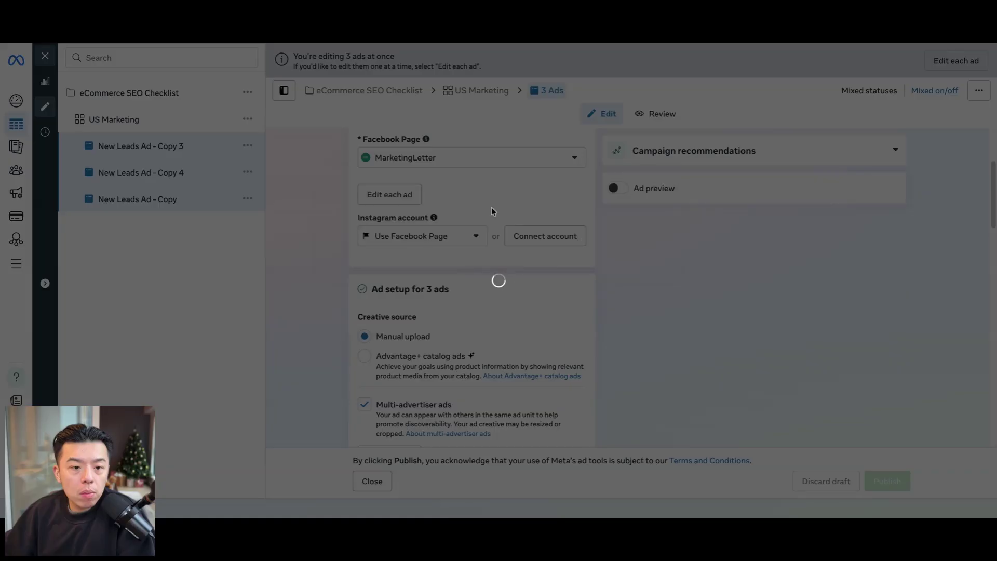
click(638, 297)
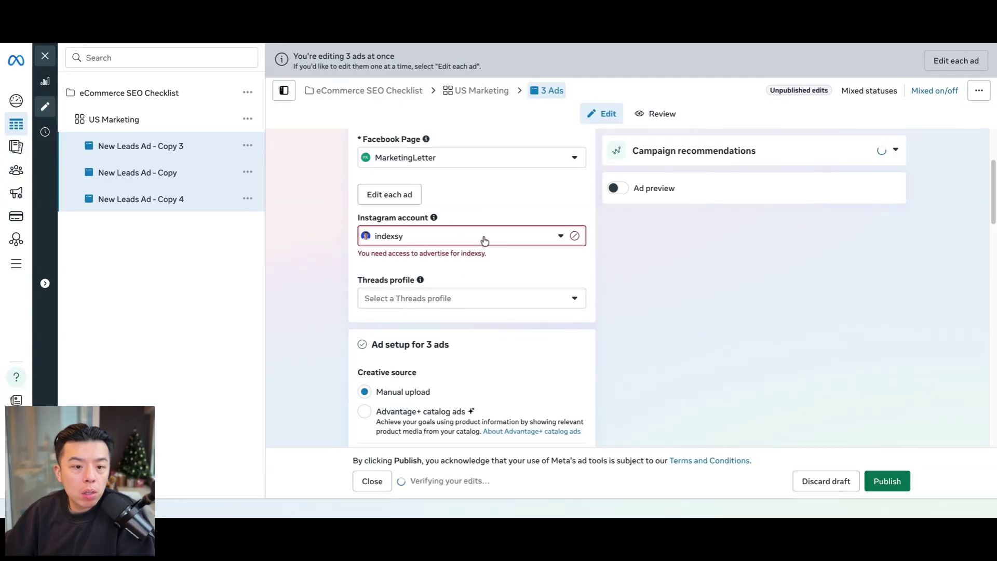
Assign the only available Threads profile to all three ads
click(501, 242)
click(511, 185)
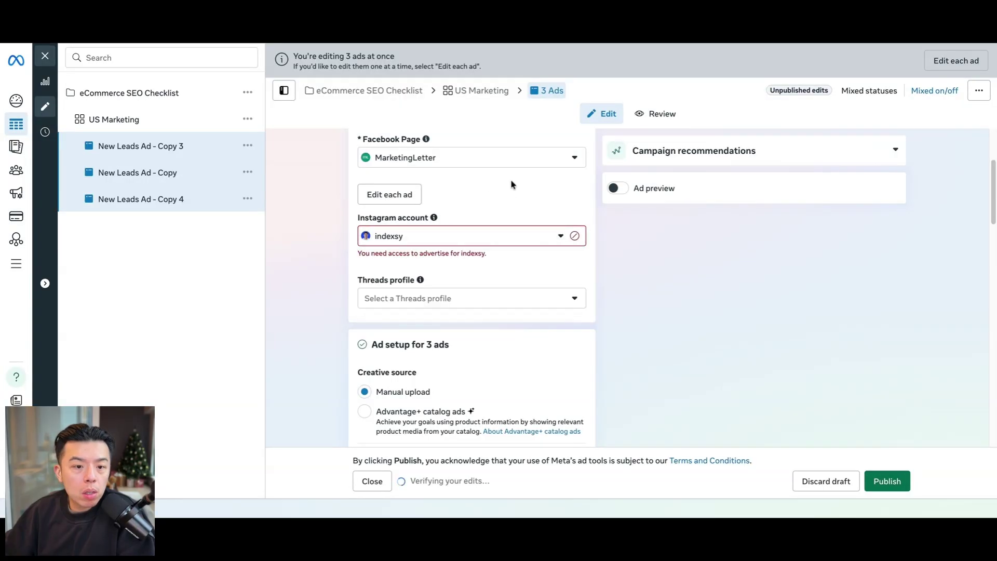
click(477, 304)
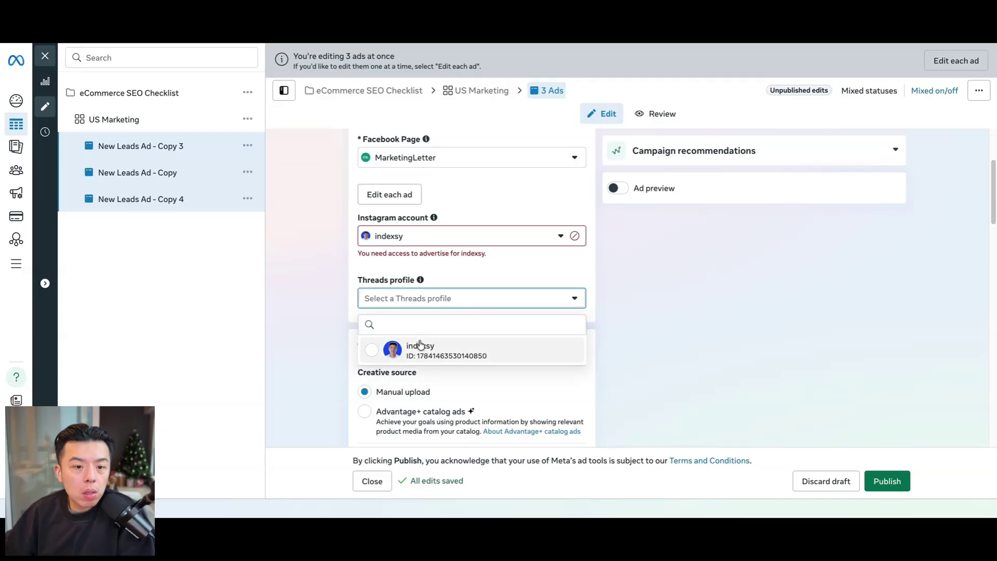
click(377, 348)
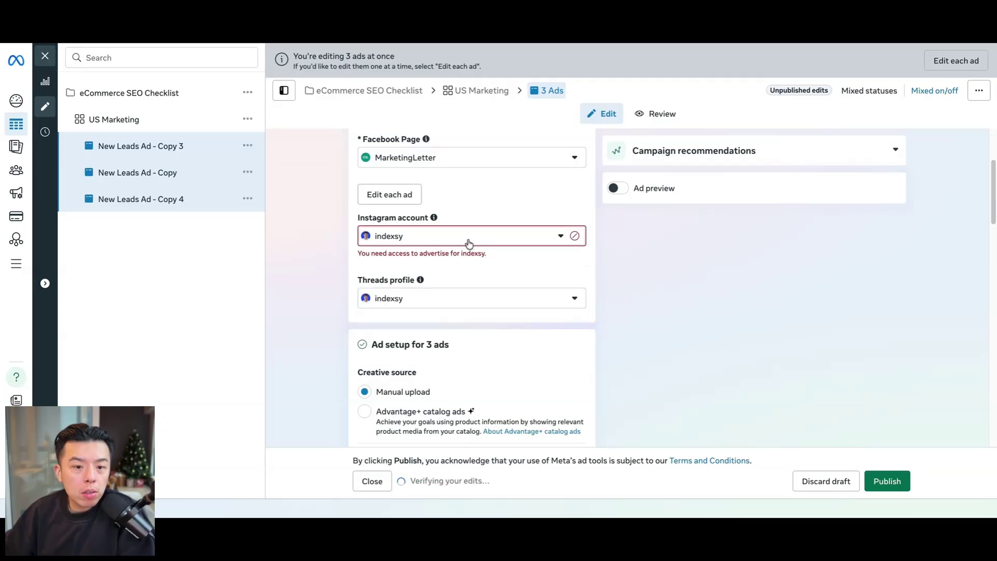
Open New Leads Ad - Copy 3 alone and scroll to its Primary text and Advantage+ text generation
scroll(470, 258, down, 7)
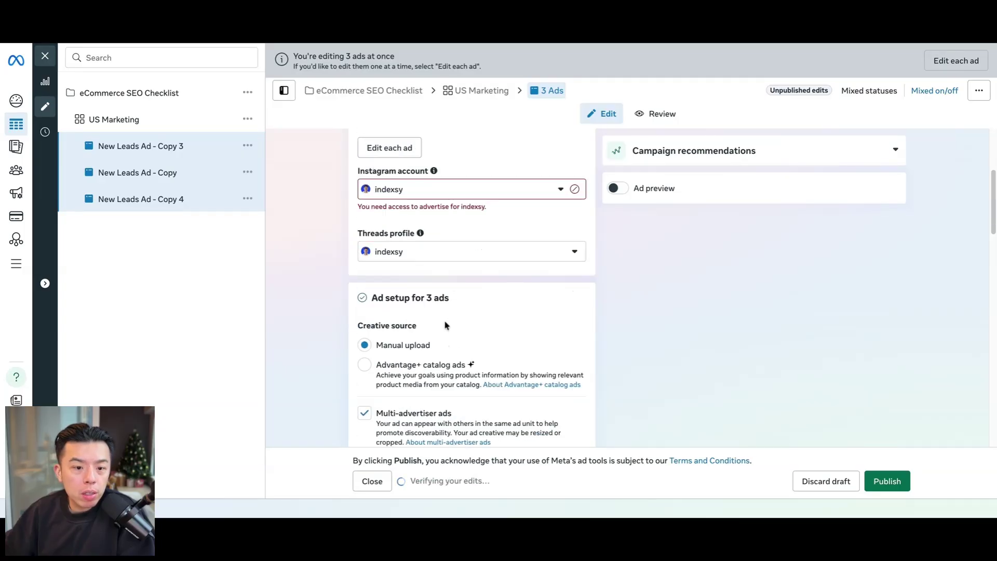
scroll(448, 324, down, 3)
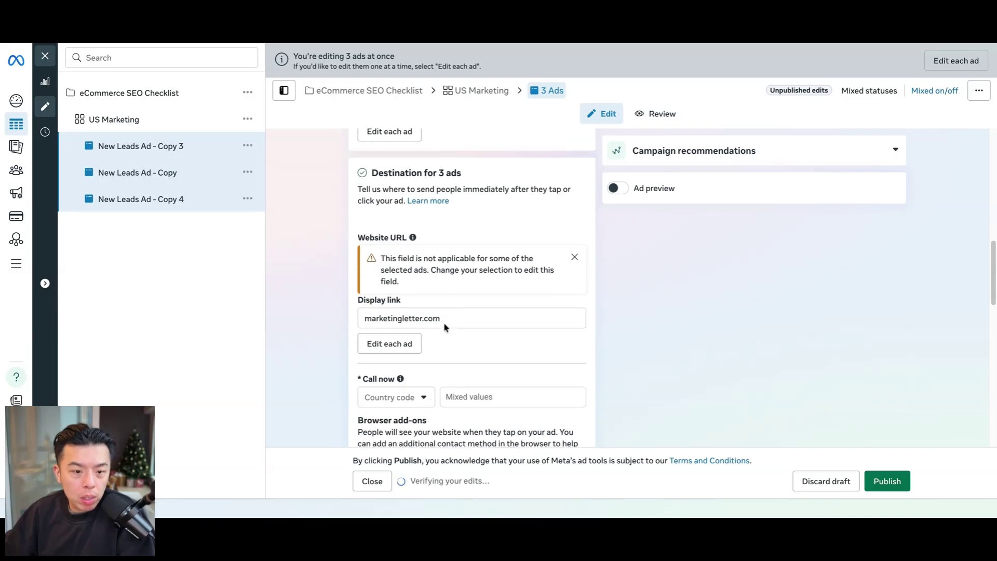
scroll(462, 304, down, 1)
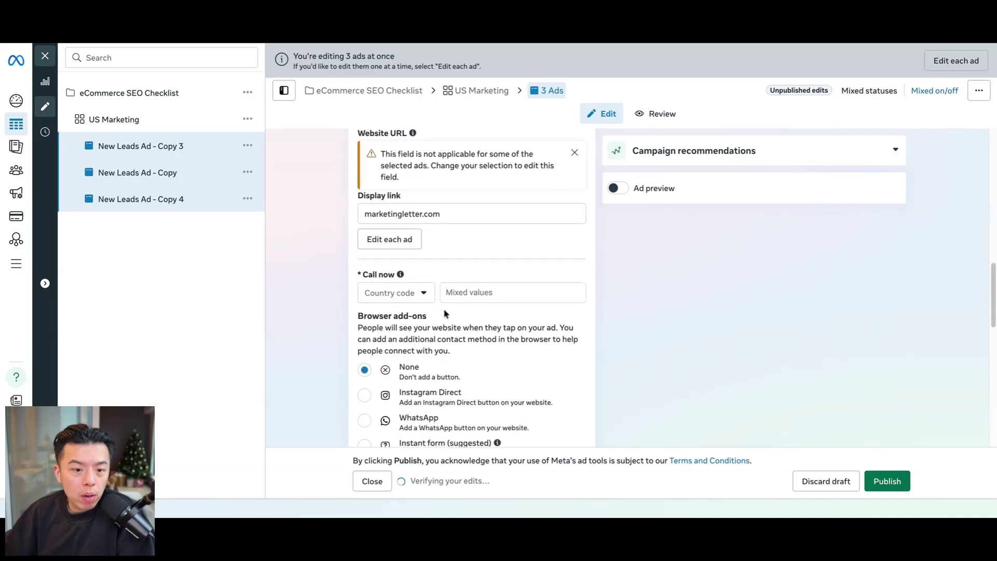
click(166, 155)
scroll(478, 229, up, 1)
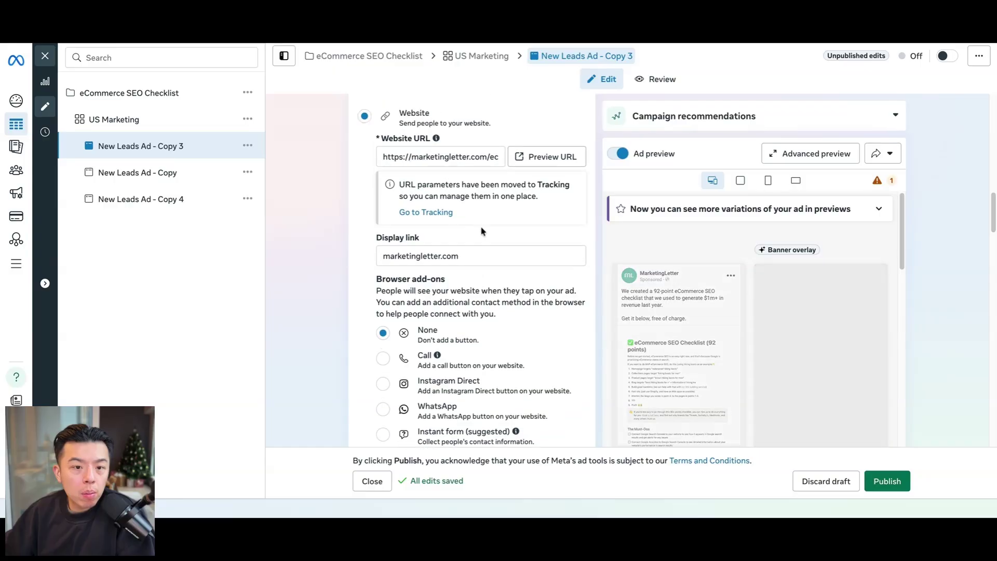
scroll(468, 187, up, 10)
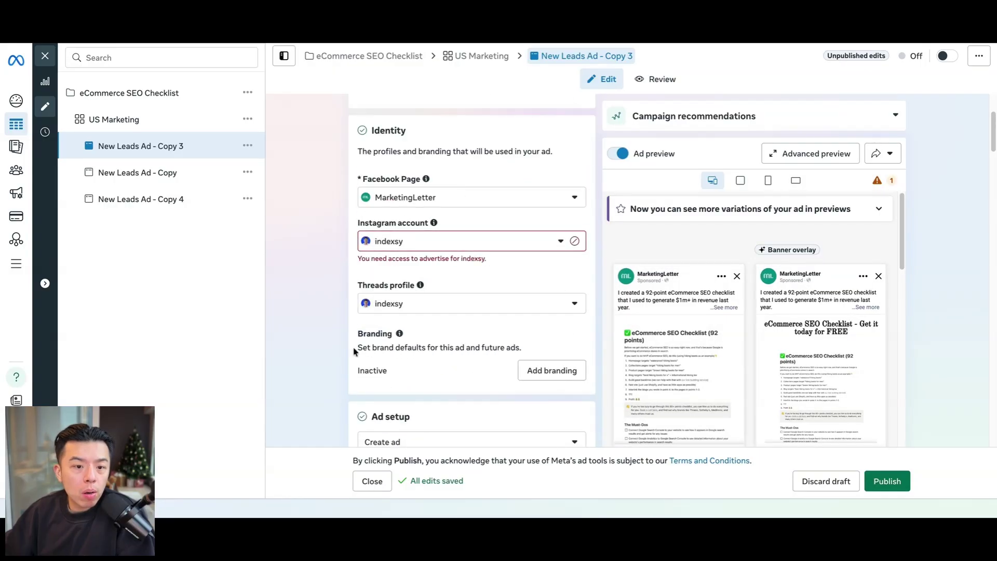
scroll(416, 374, down, 9)
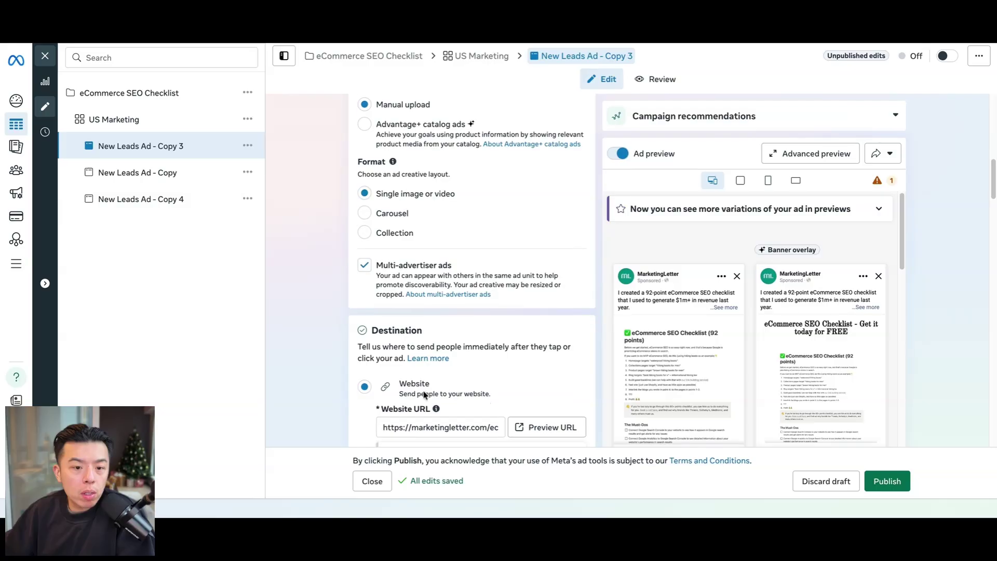
scroll(431, 363, down, 8)
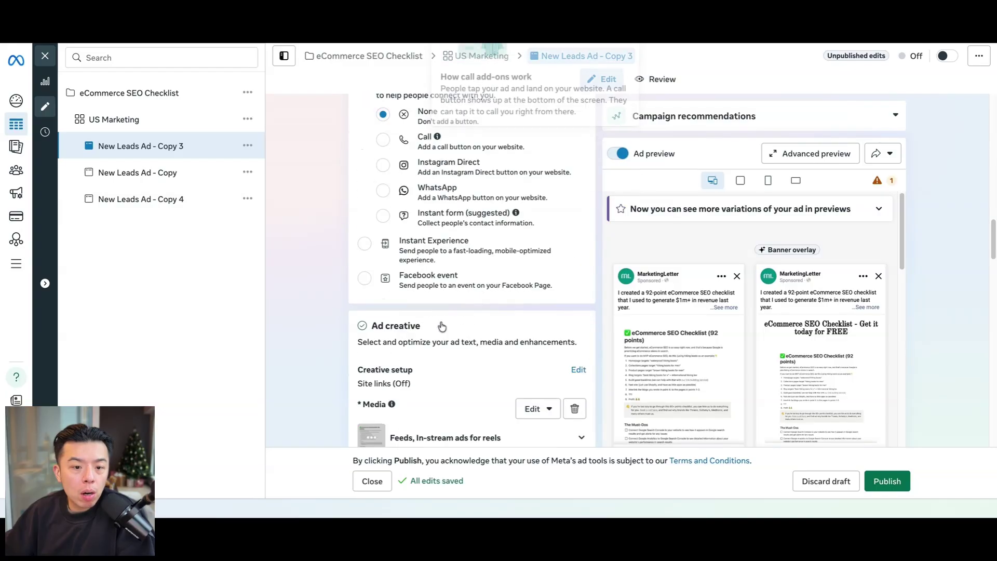
scroll(441, 327, up, 5)
scroll(450, 294, down, 2)
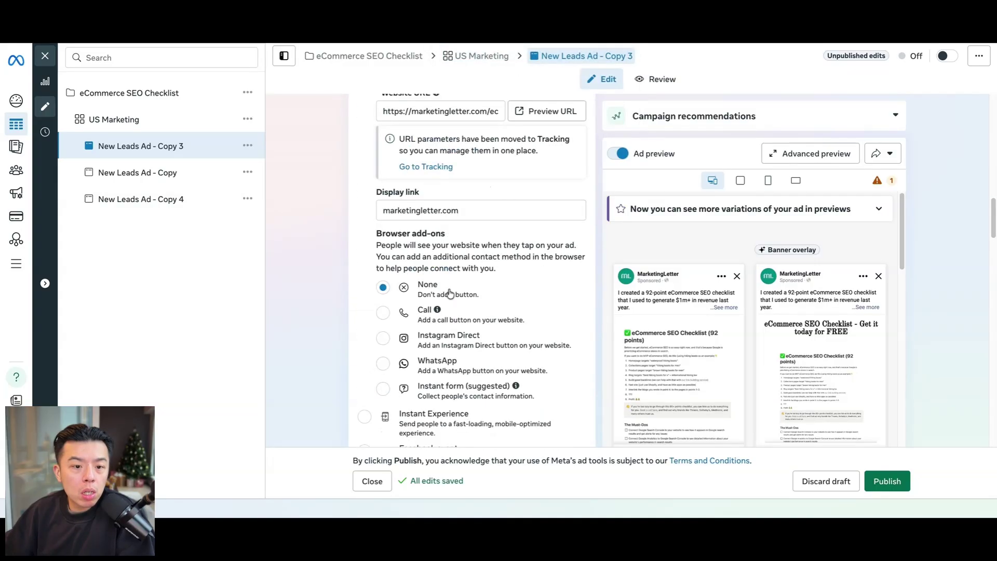
scroll(450, 294, down, 12)
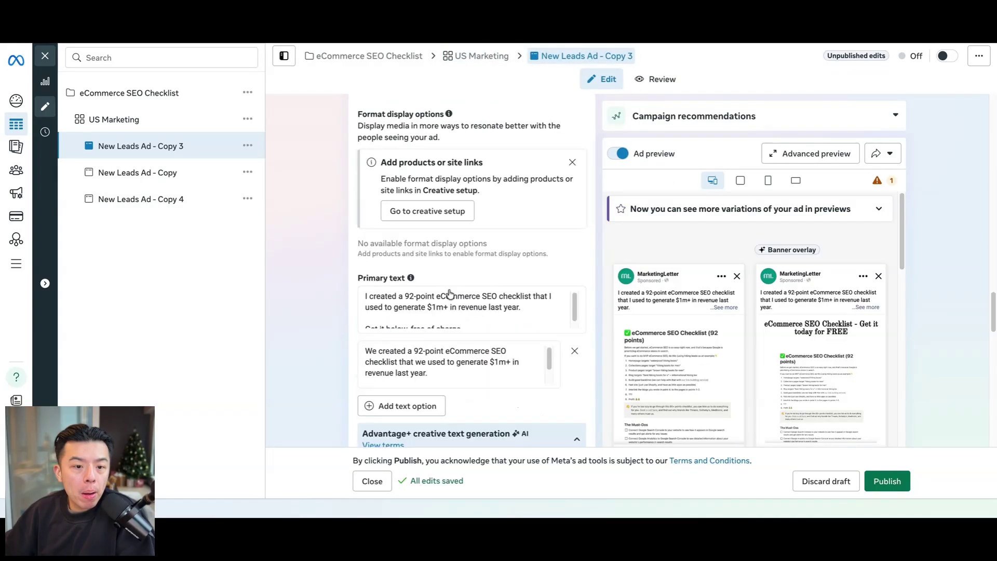
scroll(450, 294, down, 3)
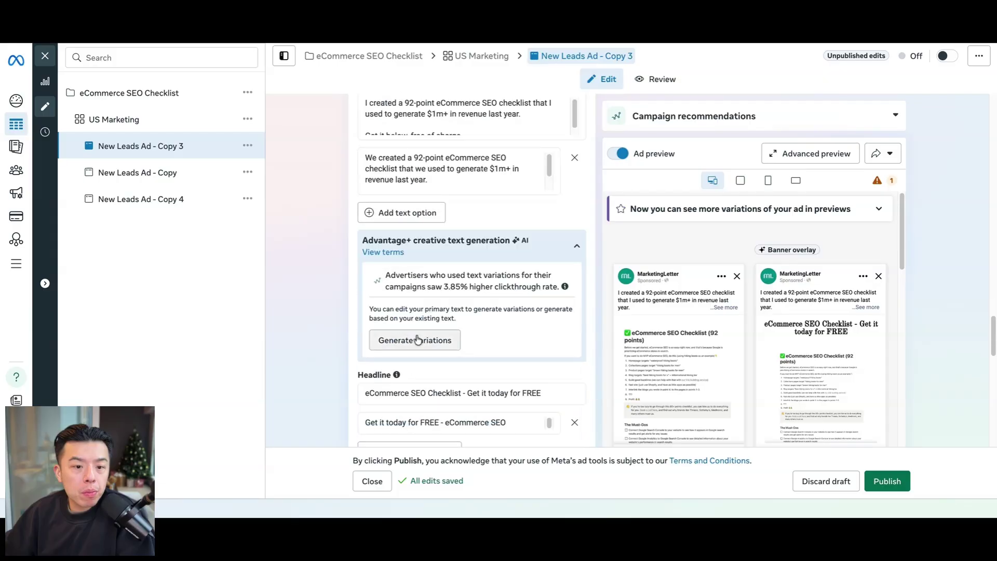
Generate Advantage+ AI primary text and headline variations for Copy 3, keeping all of them applied
click(416, 339)
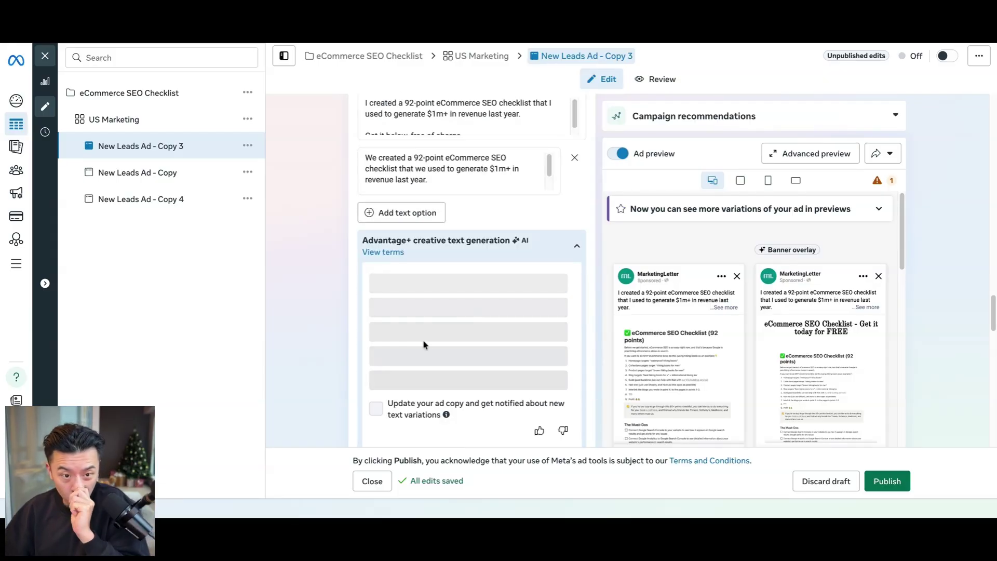
scroll(448, 312, up, 3)
scroll(449, 300, down, 4)
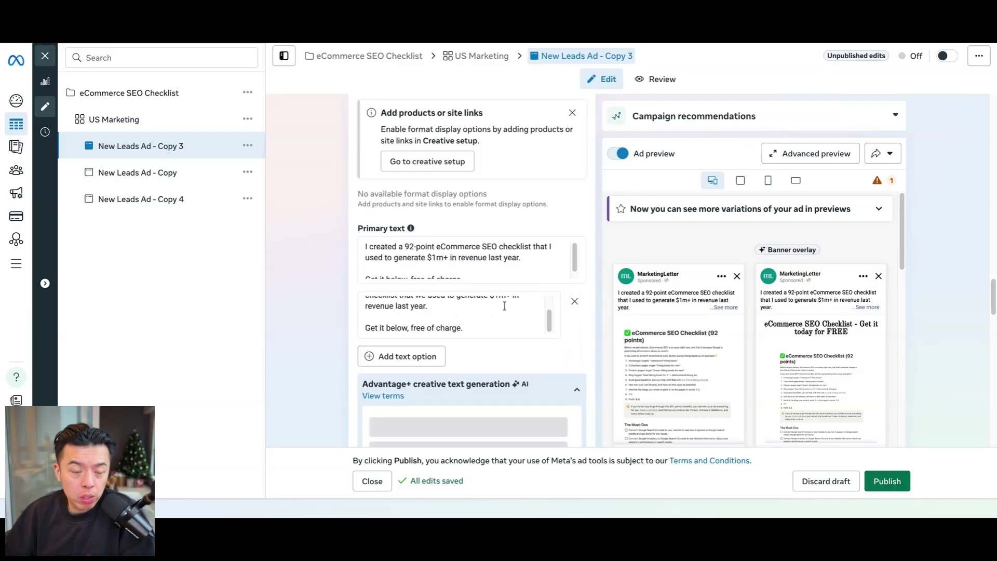
scroll(474, 325, down, 3)
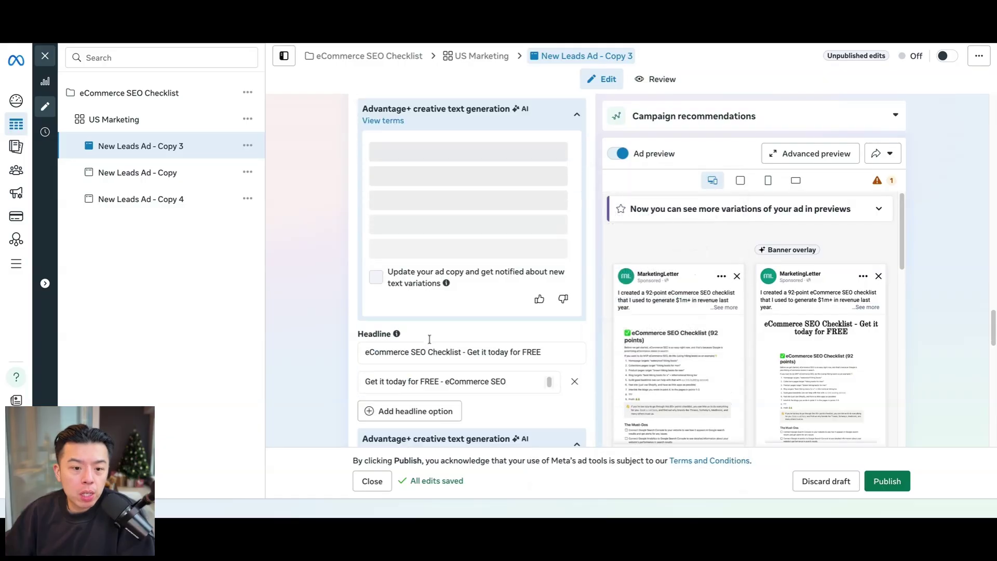
scroll(462, 313, up, 3)
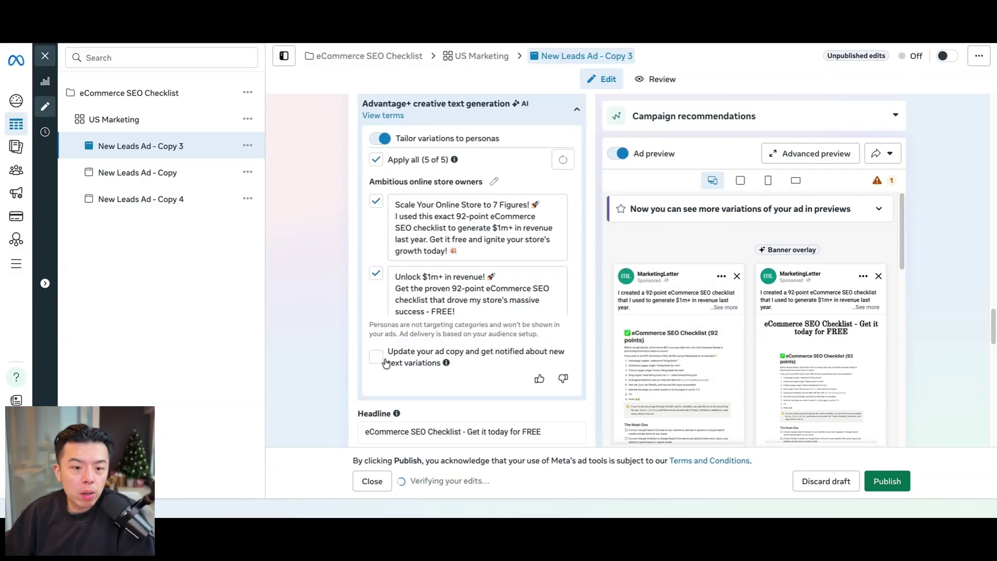
scroll(415, 358, down, 5)
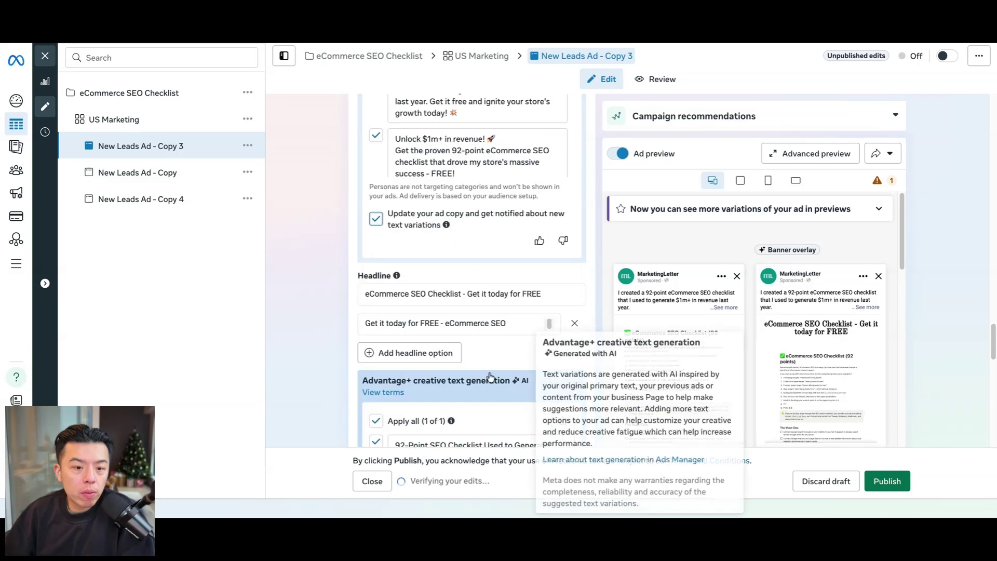
scroll(514, 281, down, 1)
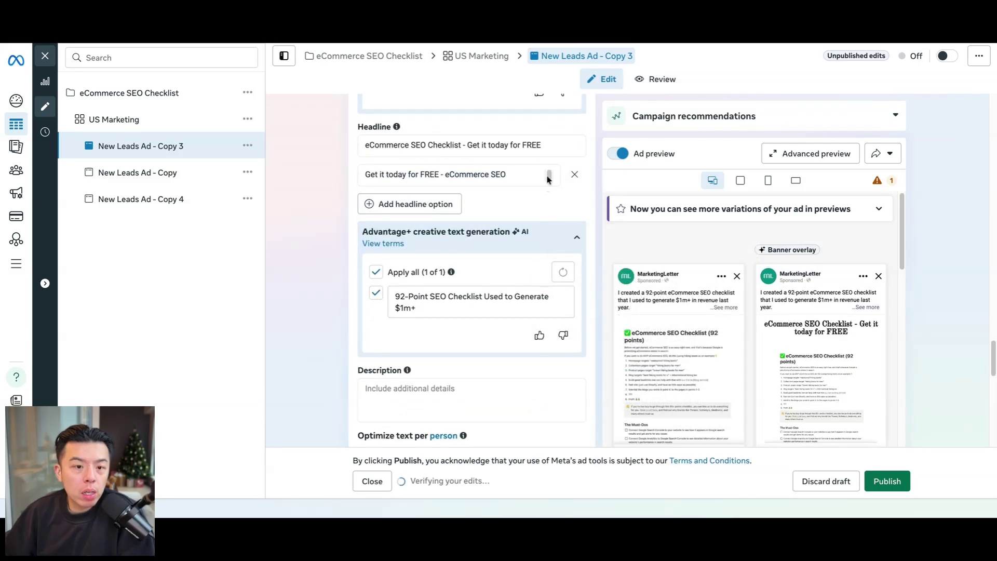
click(376, 271)
click(375, 271)
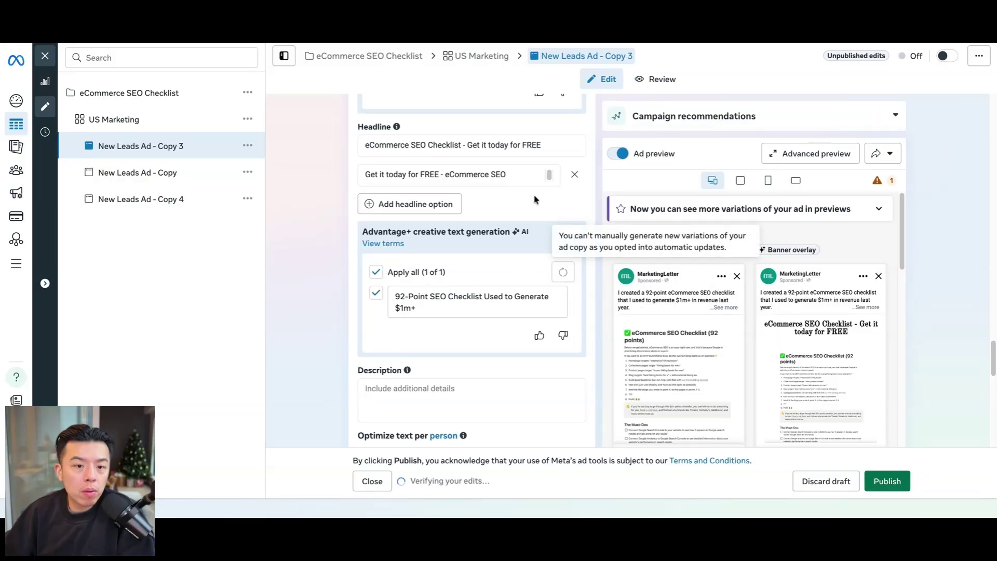
scroll(468, 310, down, 5)
scroll(472, 282, down, 6)
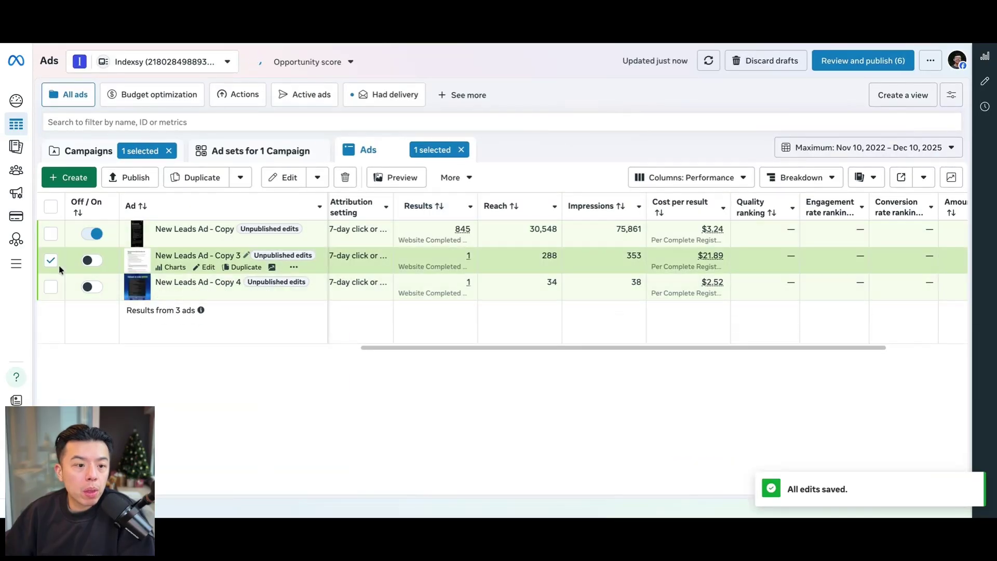
Switch on New Leads Ad - Copy 3 and Copy 4 and publish their pending updates
click(88, 260)
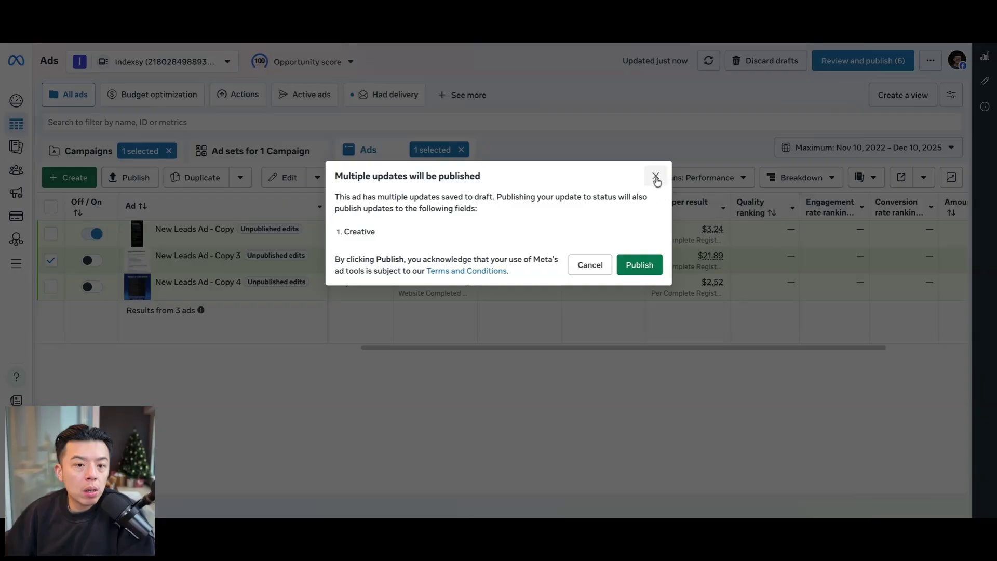
click(639, 265)
click(104, 286)
click(639, 264)
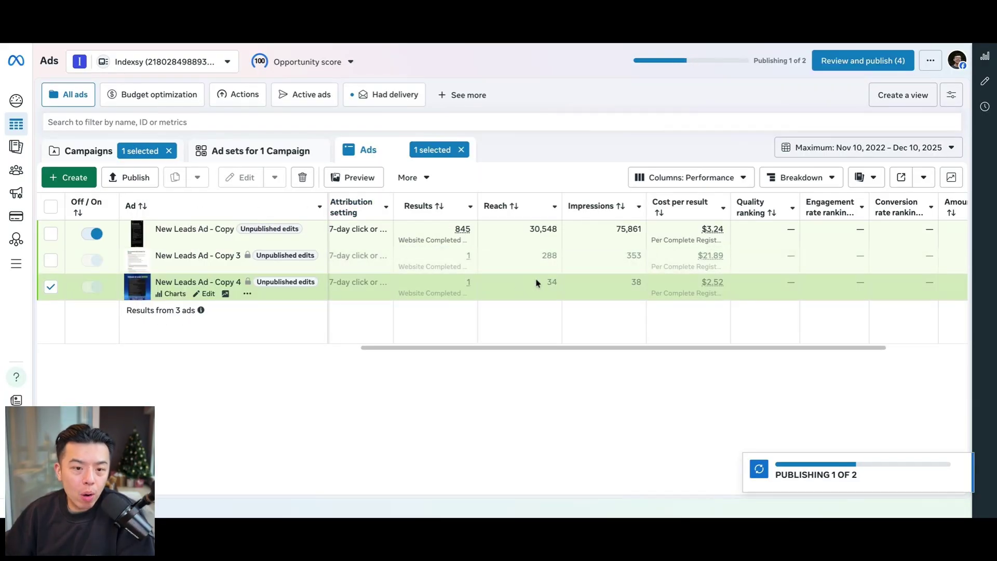
Duplicate New Leads Ad - Copy with the number of copies set to 2
mouse_move(243, 243)
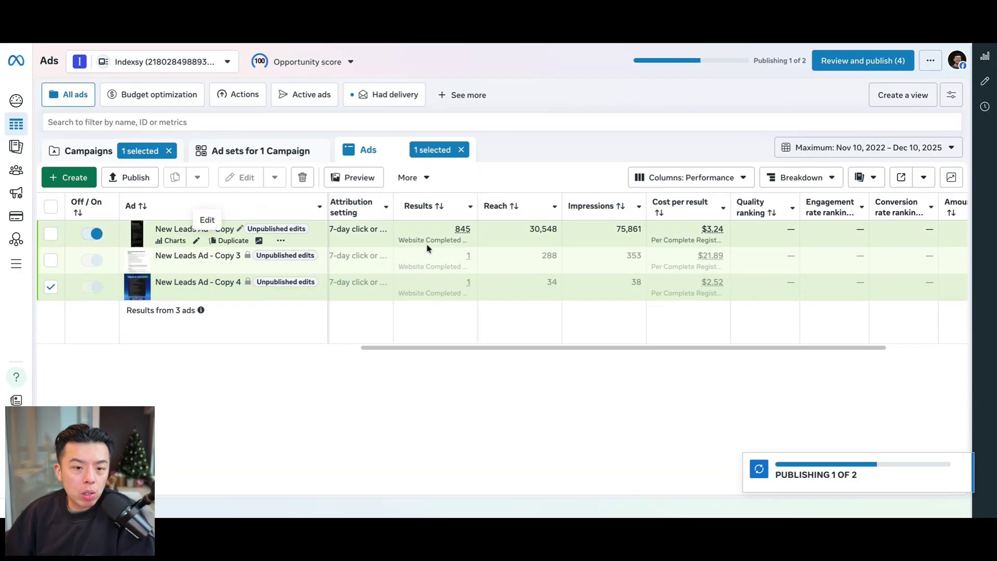
click(232, 241)
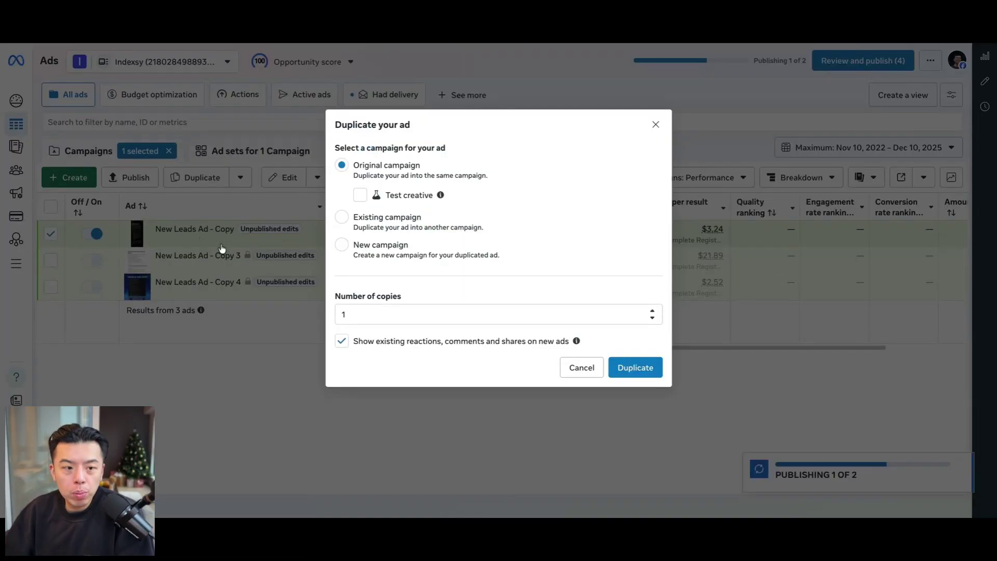
click(370, 313)
text(2)
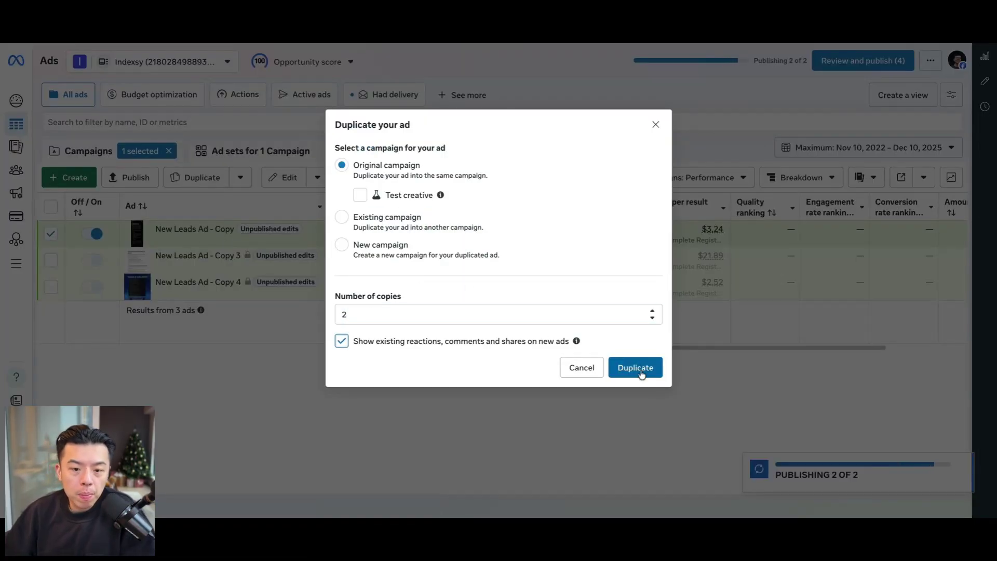
click(636, 368)
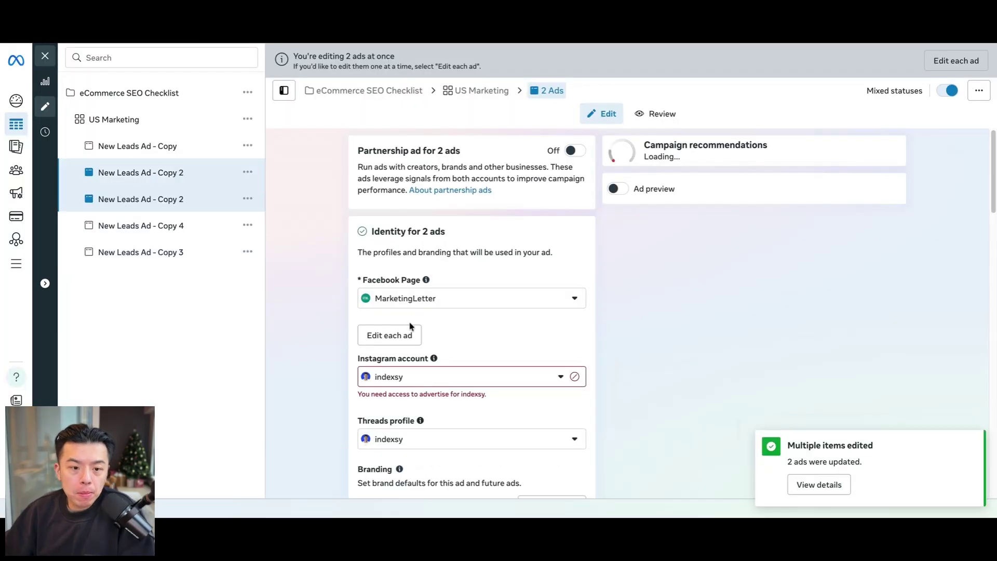
Open New Leads Ad - Copy 2 on its own and retitle it 'Yapper Dec 10 - Part 1'
scroll(413, 328, down, 3)
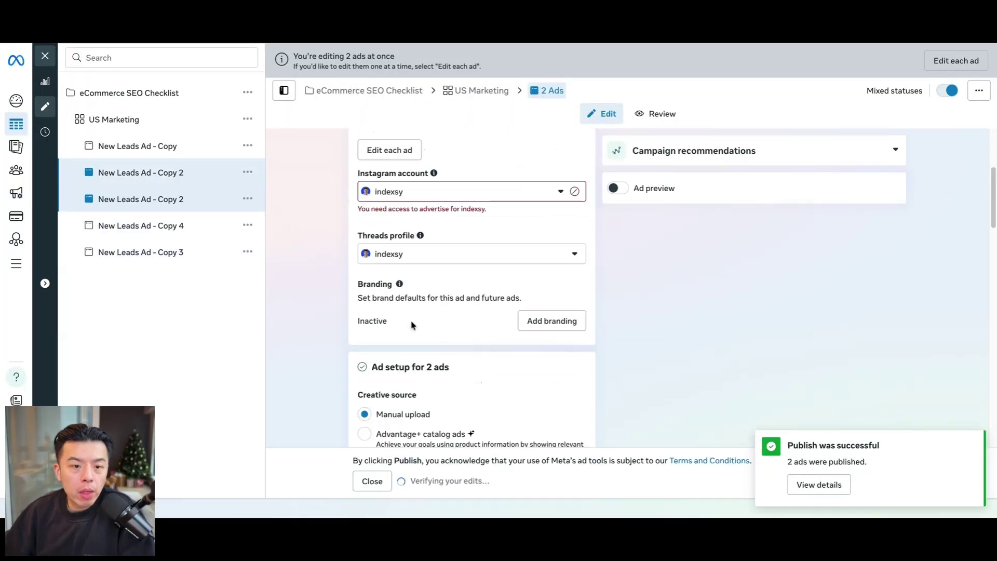
click(157, 178)
scroll(457, 155, up, 5)
triple_click(474, 146)
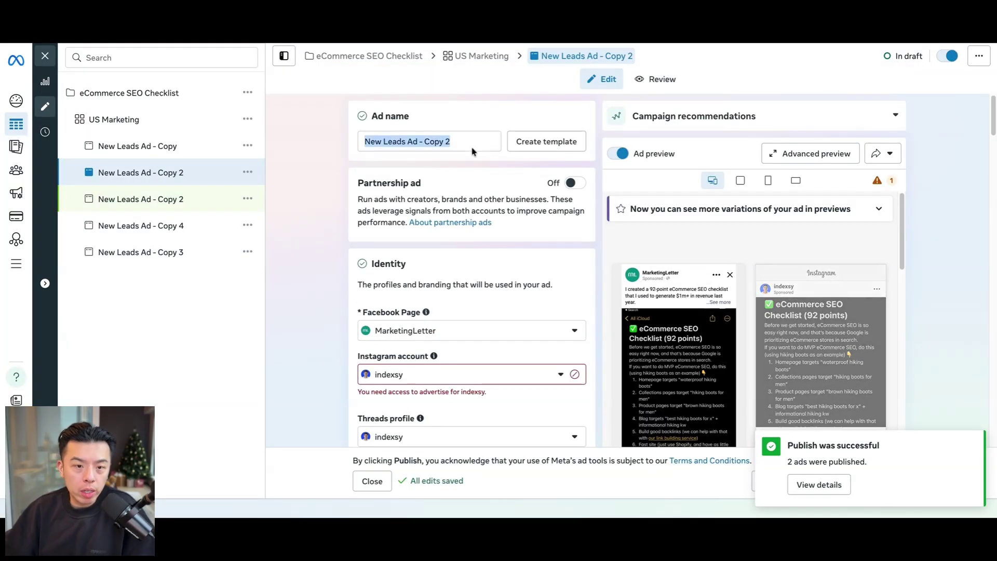
text(Yapper)
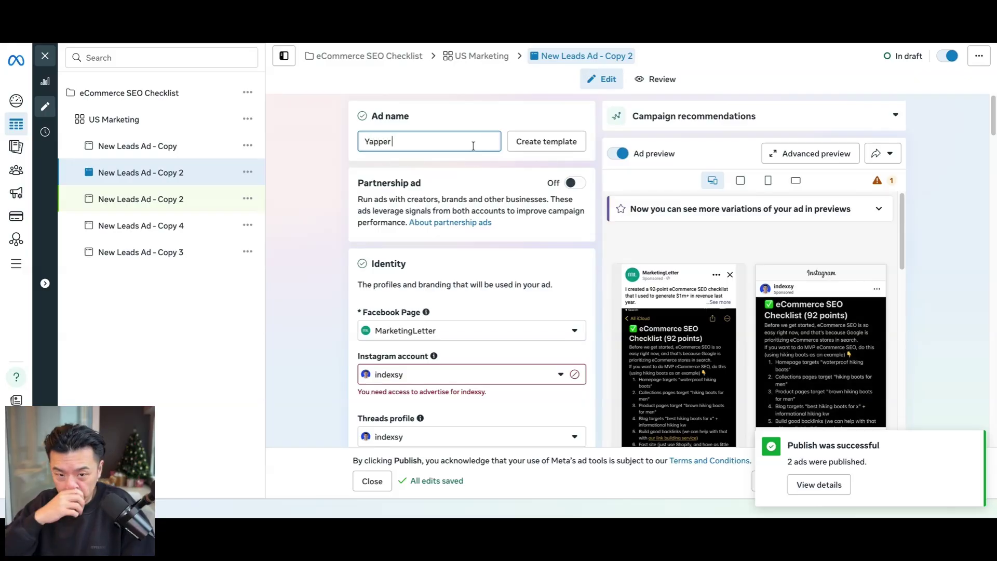
text( Dec 10)
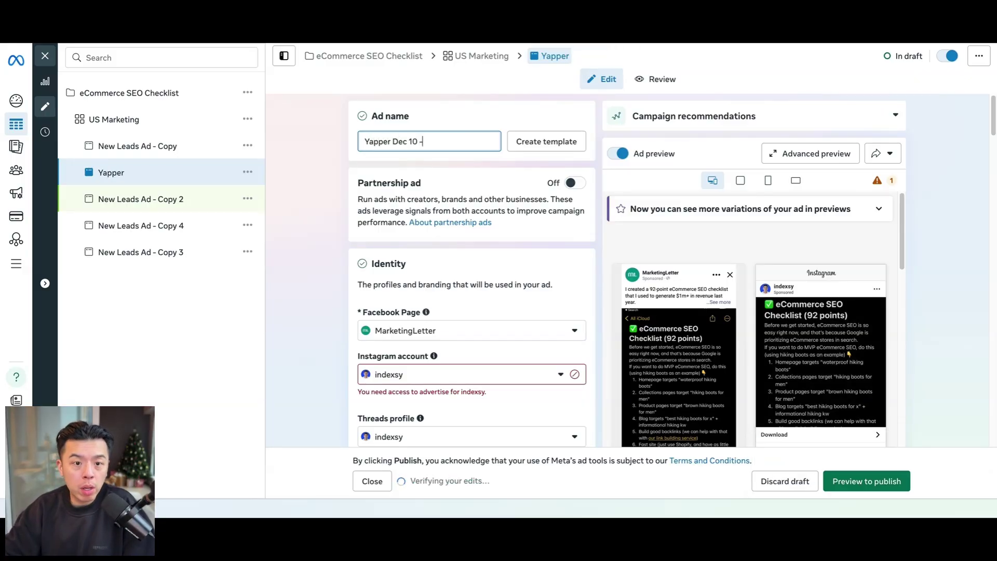
text( - Part 1)
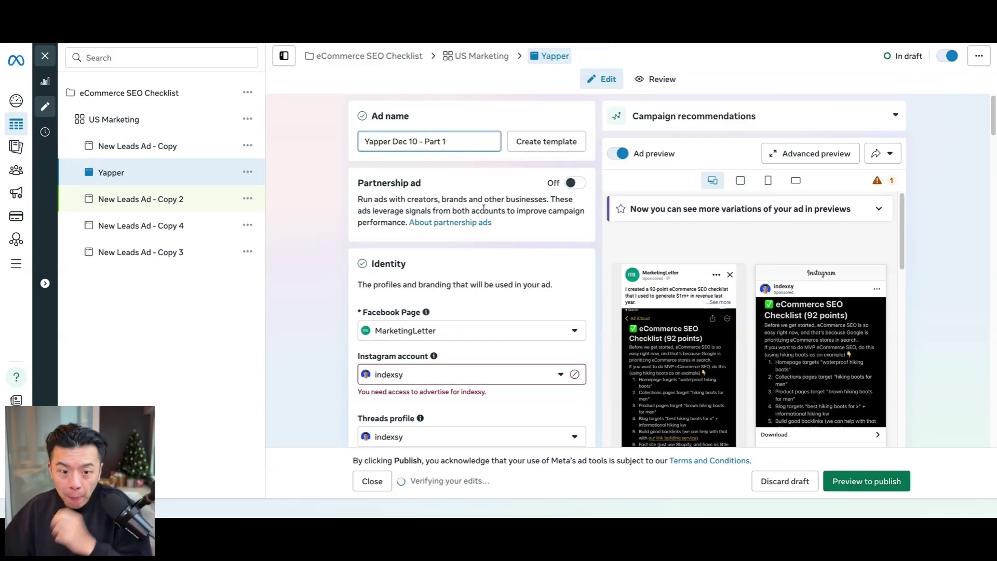
scroll(517, 281, down, 5)
scroll(517, 281, down, 10)
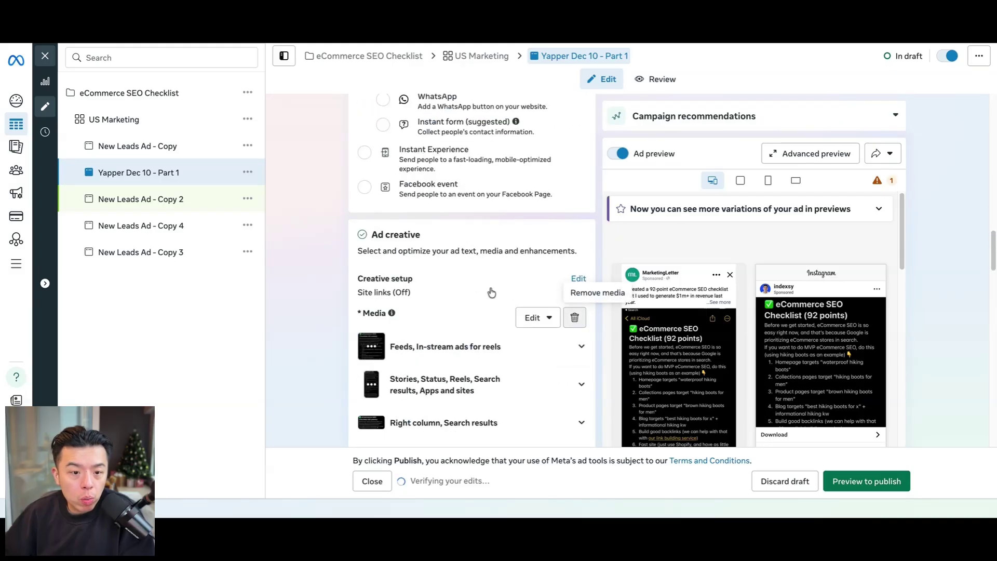
Delete the ad's existing media and start adding a video through the media library
click(574, 318)
click(415, 332)
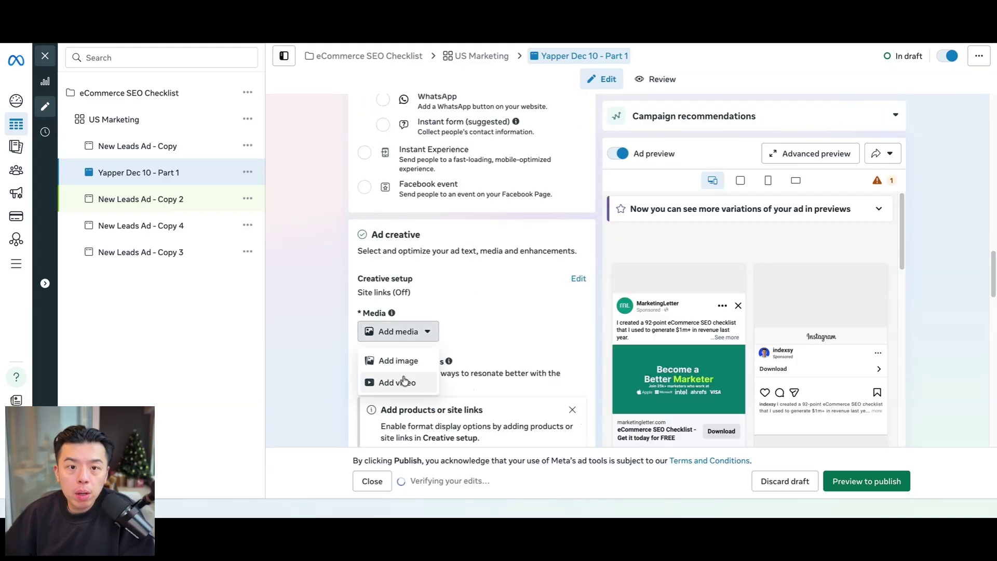
click(400, 382)
scroll(747, 381, down, 3)
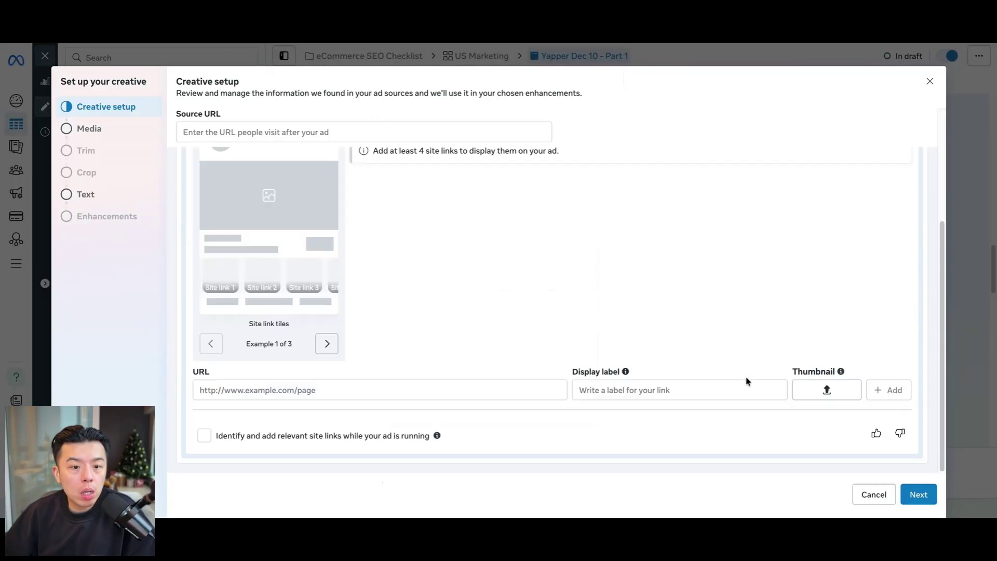
click(915, 493)
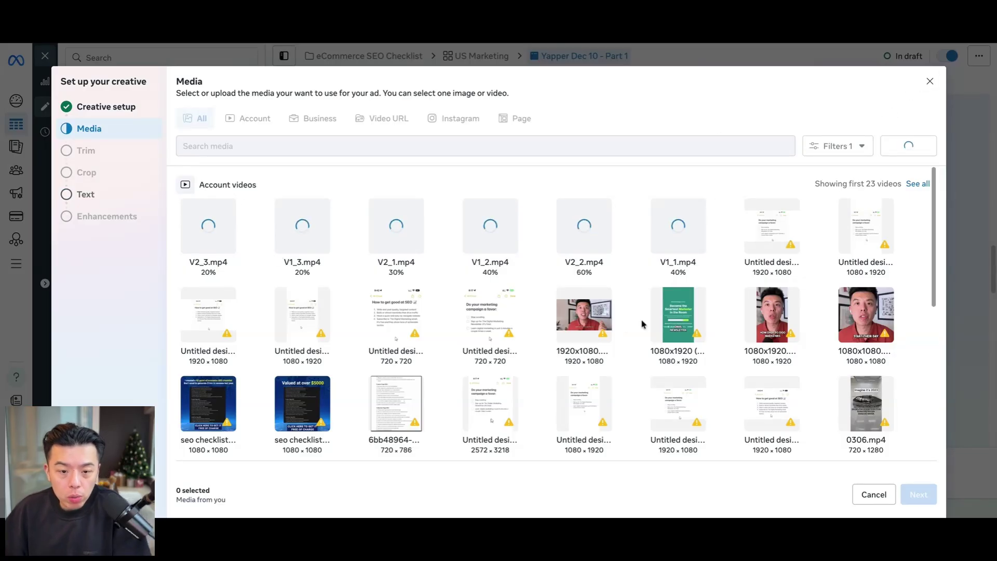
Select the 1920x1080 creator video, preview it in Trim video, then return to the Media step
click(604, 313)
click(919, 494)
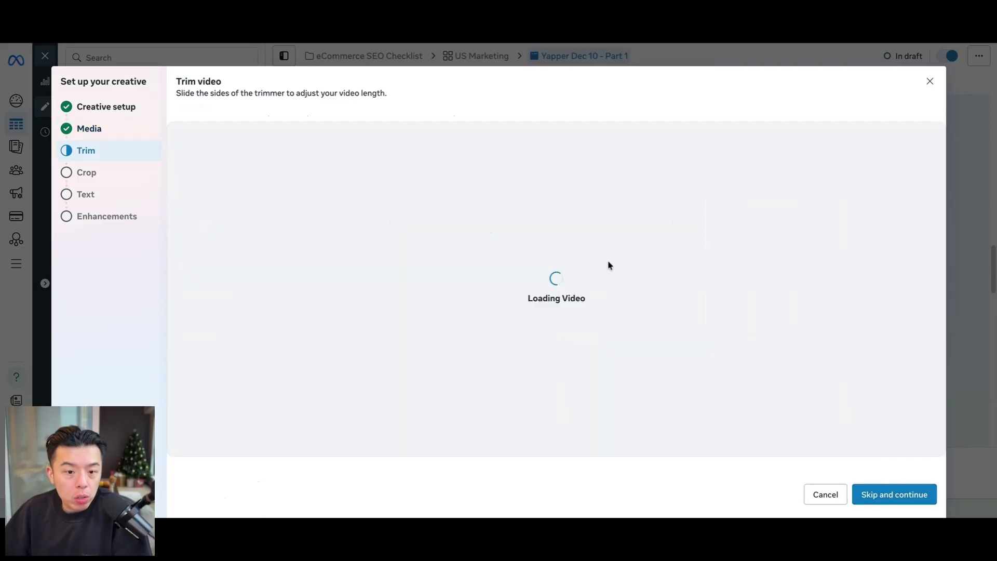
click(180, 414)
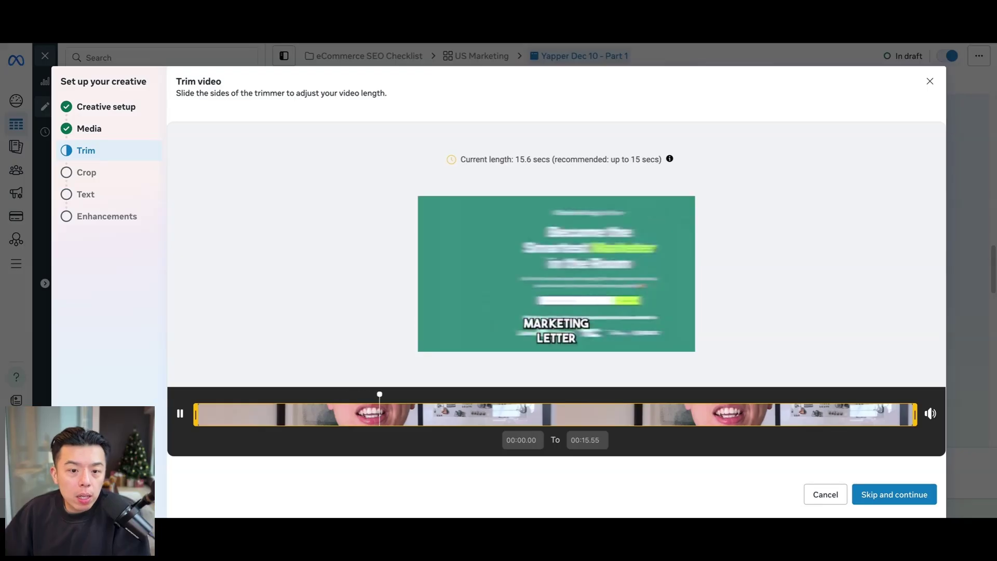
key(space)
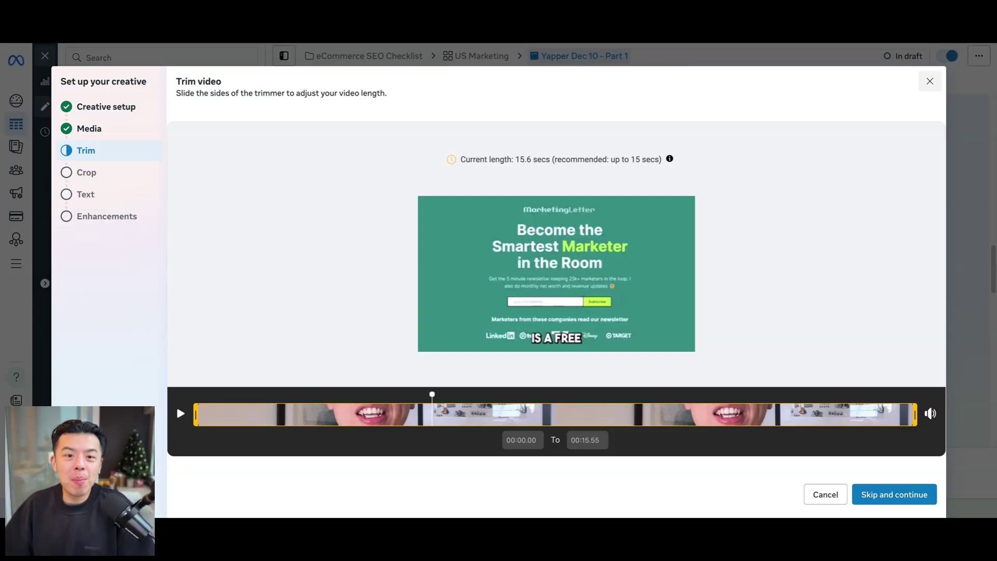
click(88, 128)
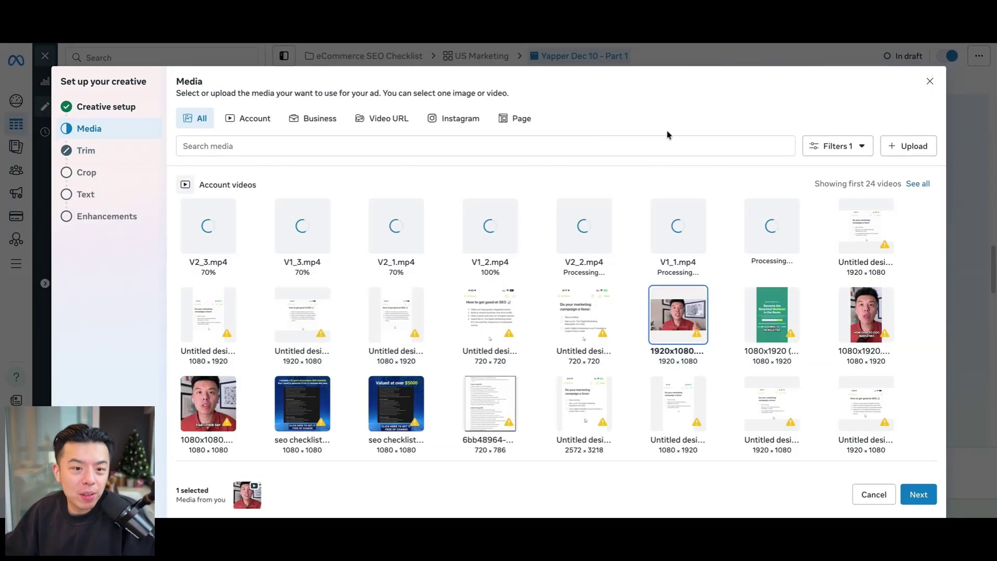
Close the creative setup and ad editor, browse the All tools list, then dismiss it
click(929, 84)
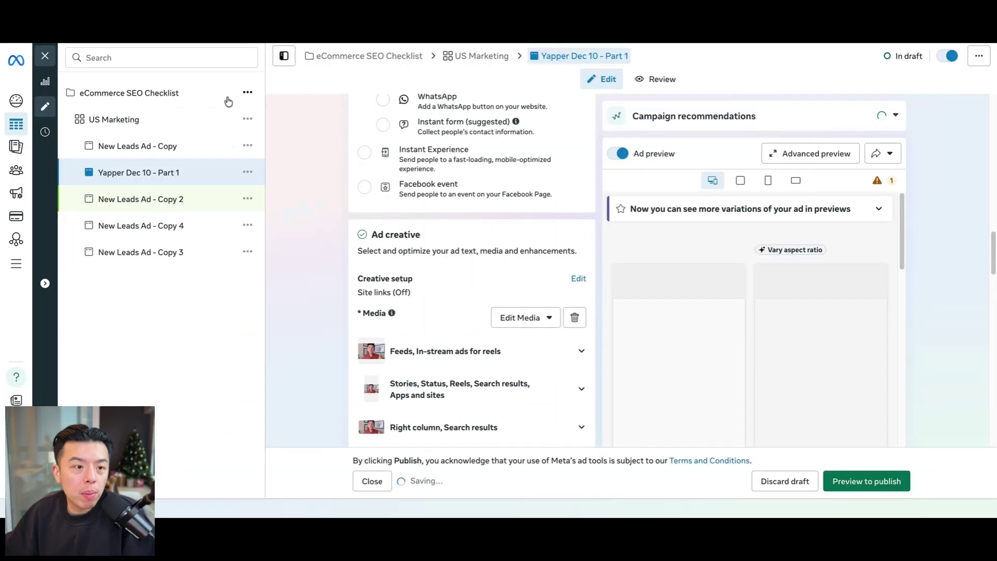
click(44, 55)
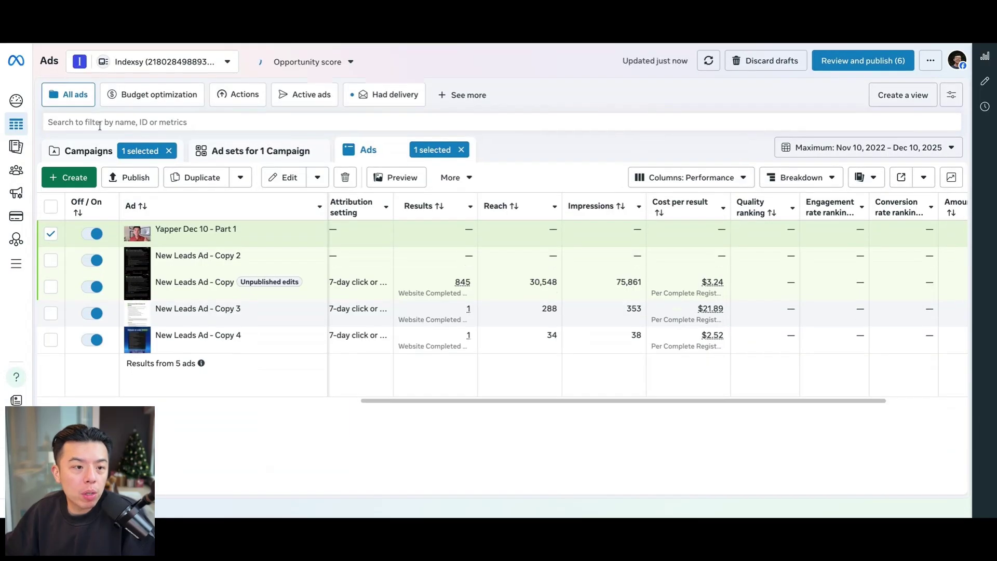
mouse_move(14, 106)
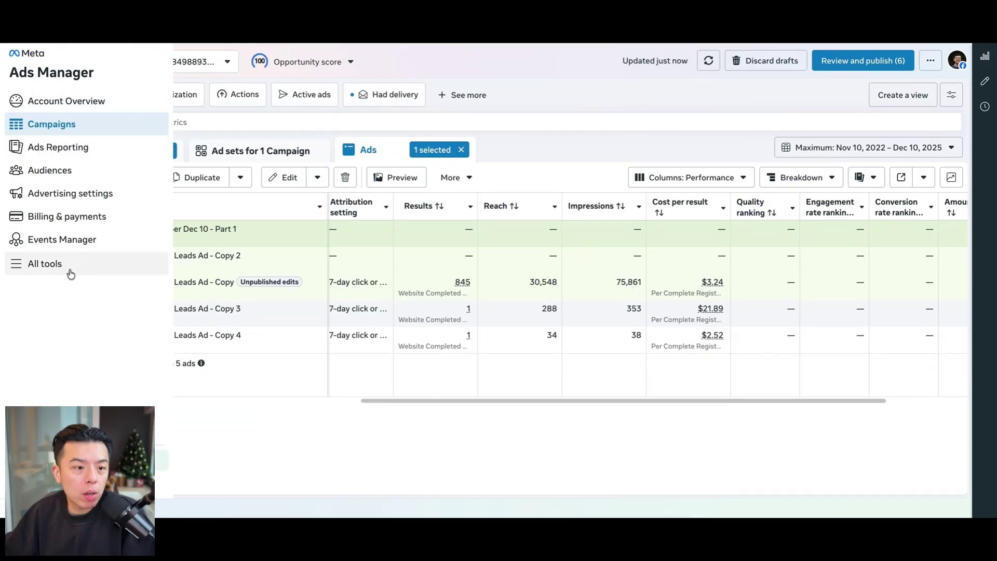
click(71, 273)
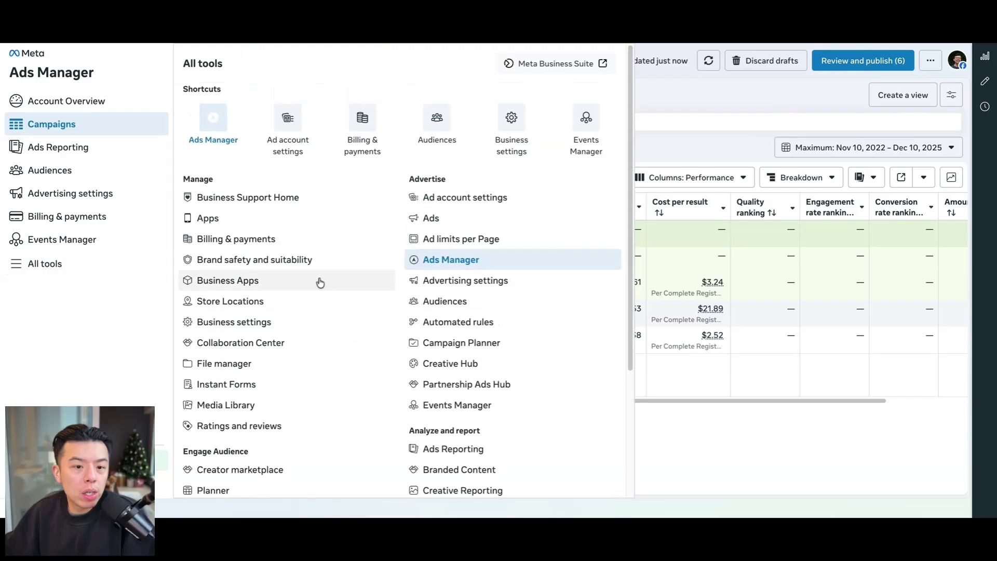
scroll(419, 275, down, 1)
scroll(419, 268, down, 3)
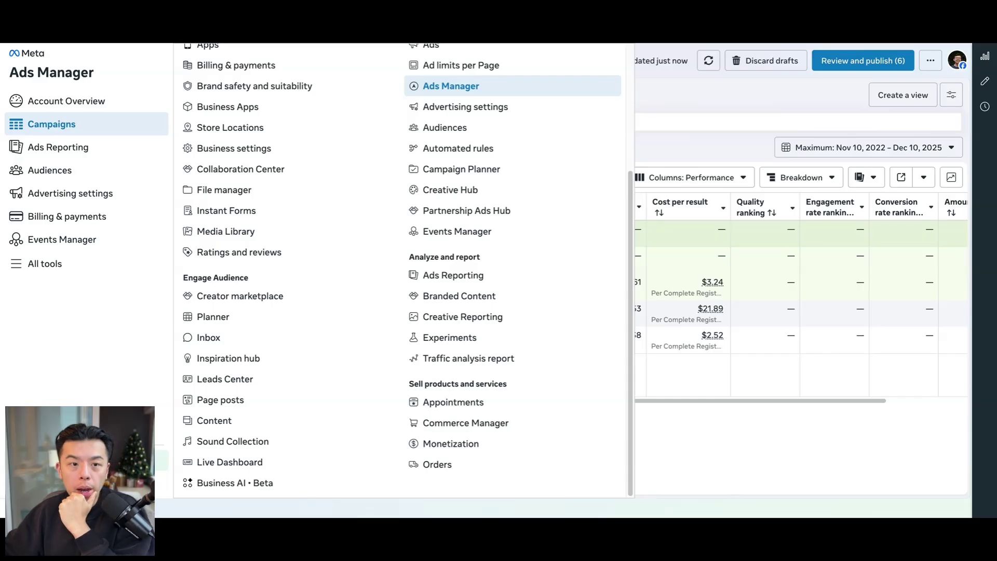
click(784, 102)
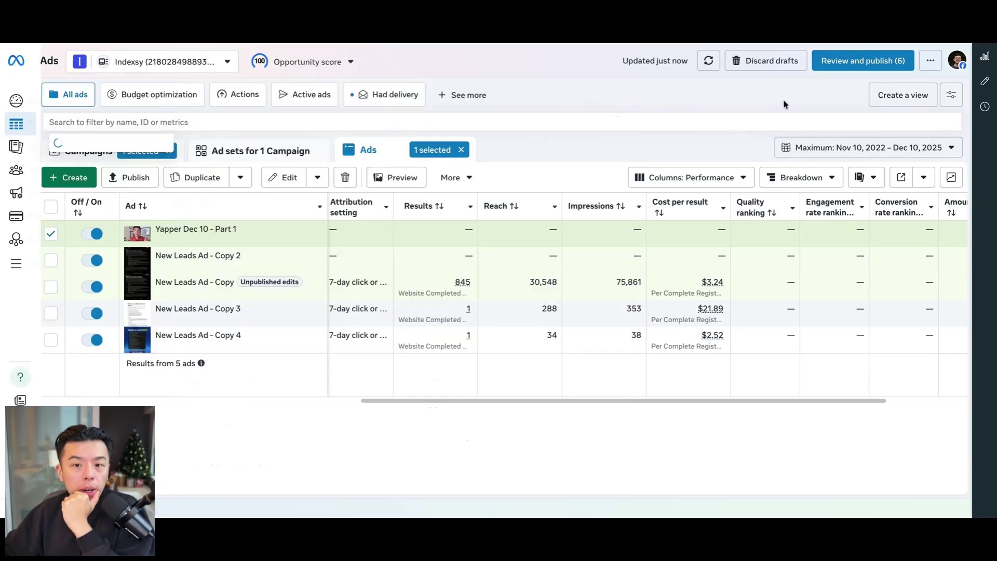
Reopen Yapper Dec 10 - Part 1 and connect the Page's Instagram account, allowing message access
click(556, 155)
click(208, 243)
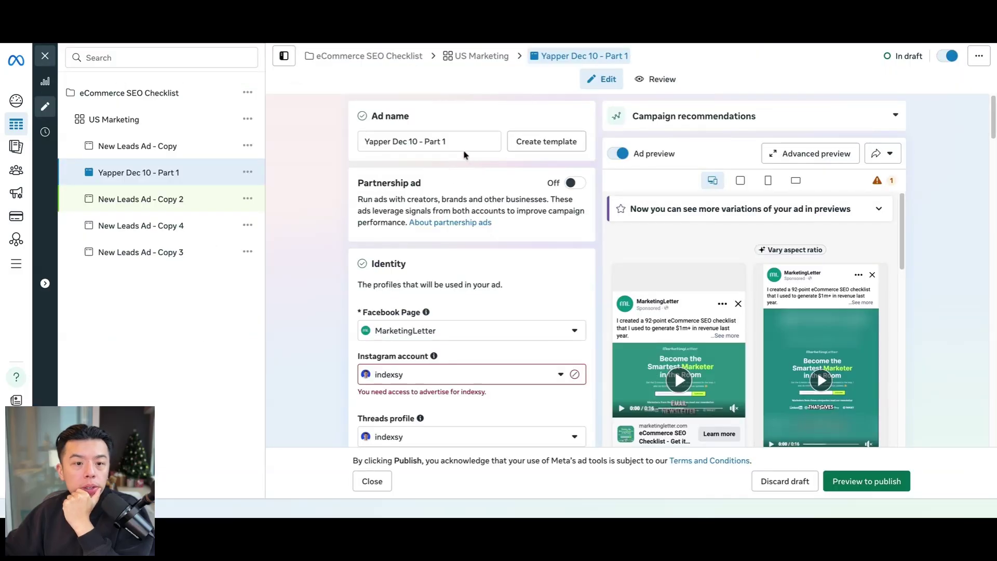
scroll(470, 236, down, 2)
click(470, 251)
click(428, 305)
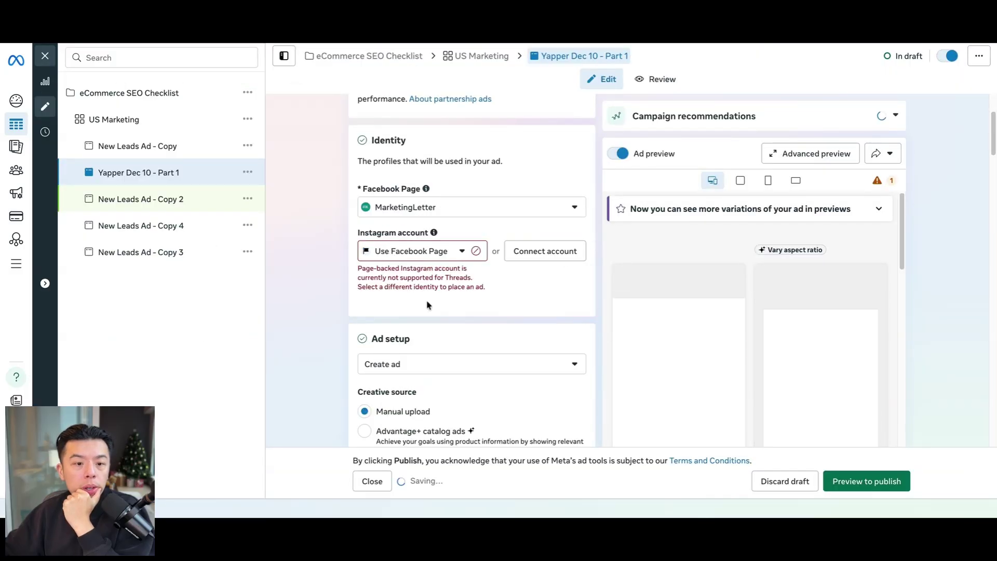
click(444, 257)
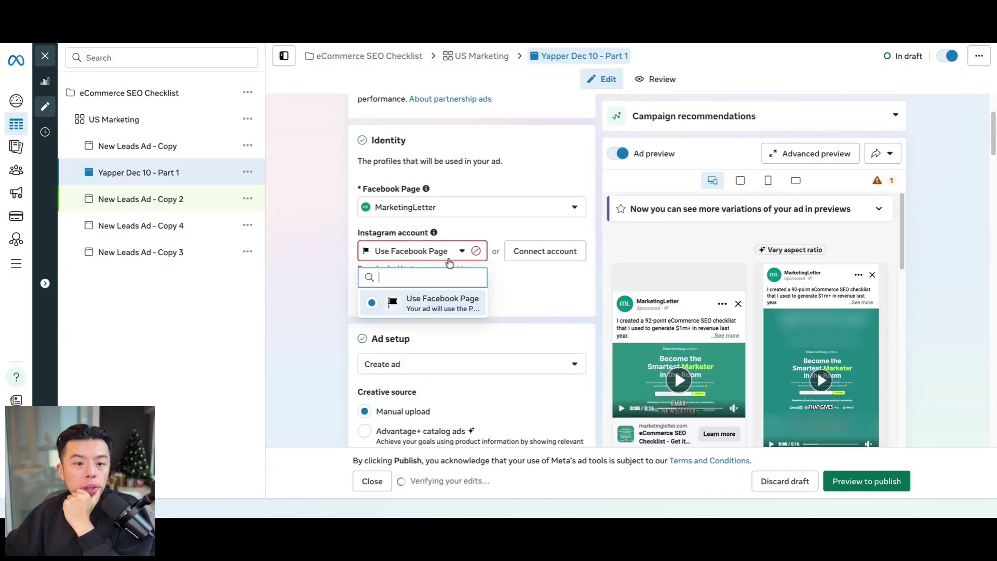
click(527, 256)
click(630, 379)
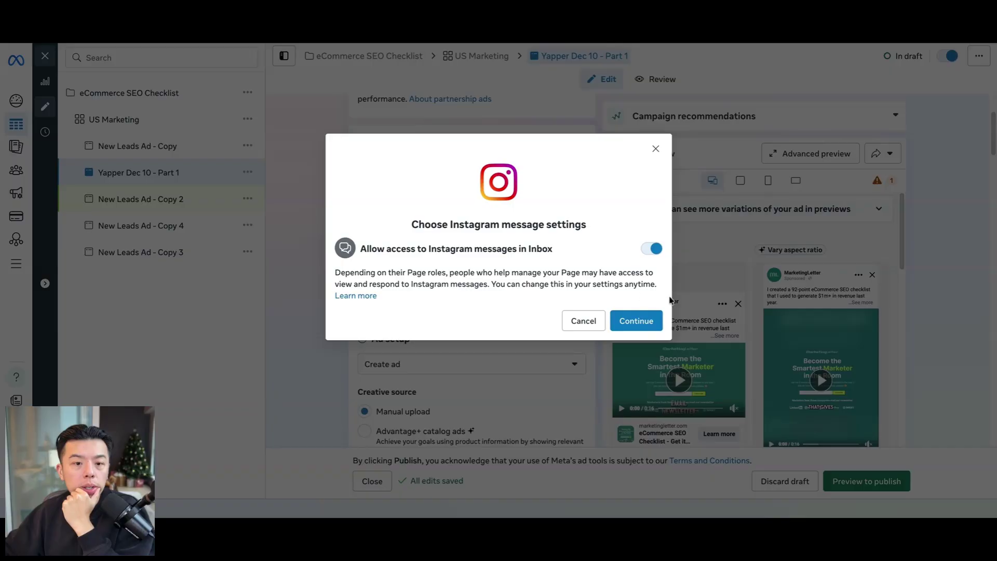
click(637, 320)
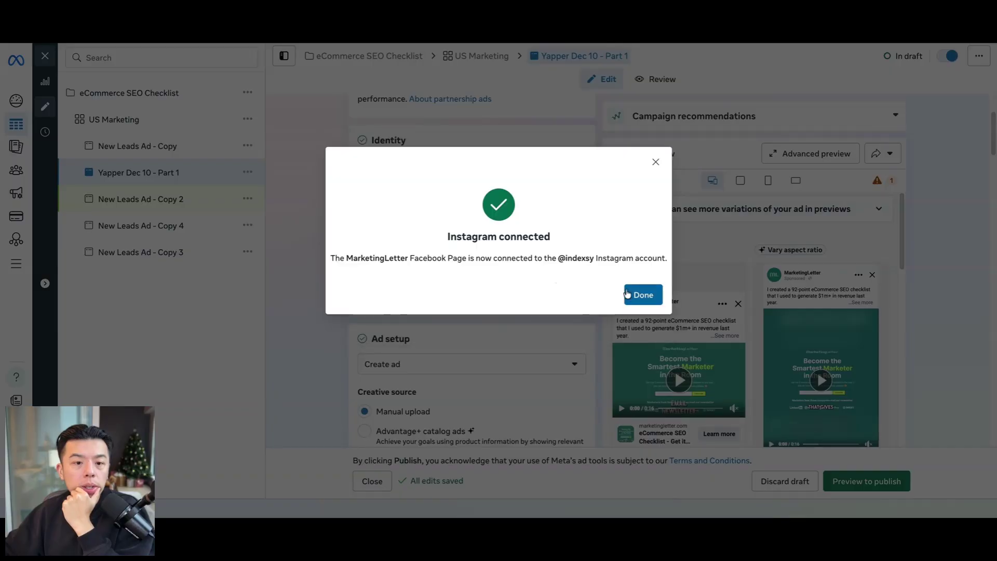
click(627, 294)
Set the ad's Threads profile to the brand's account
click(424, 313)
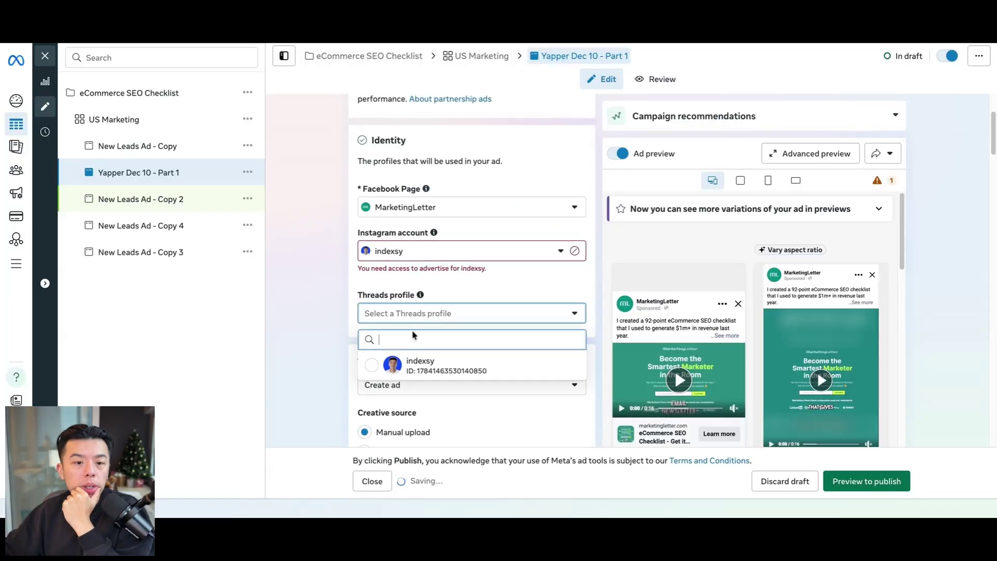
click(420, 364)
scroll(473, 281, down, 5)
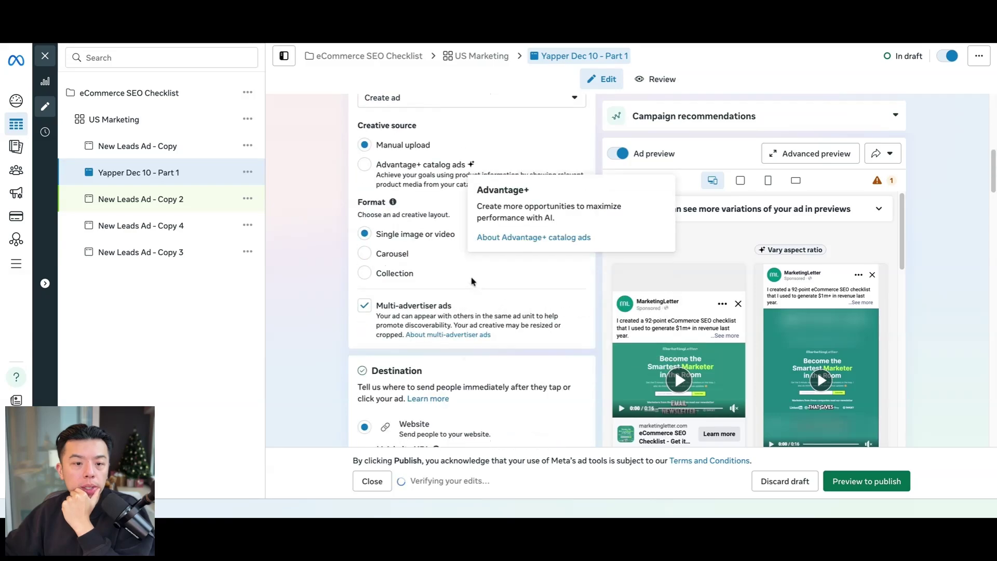
scroll(472, 281, down, 10)
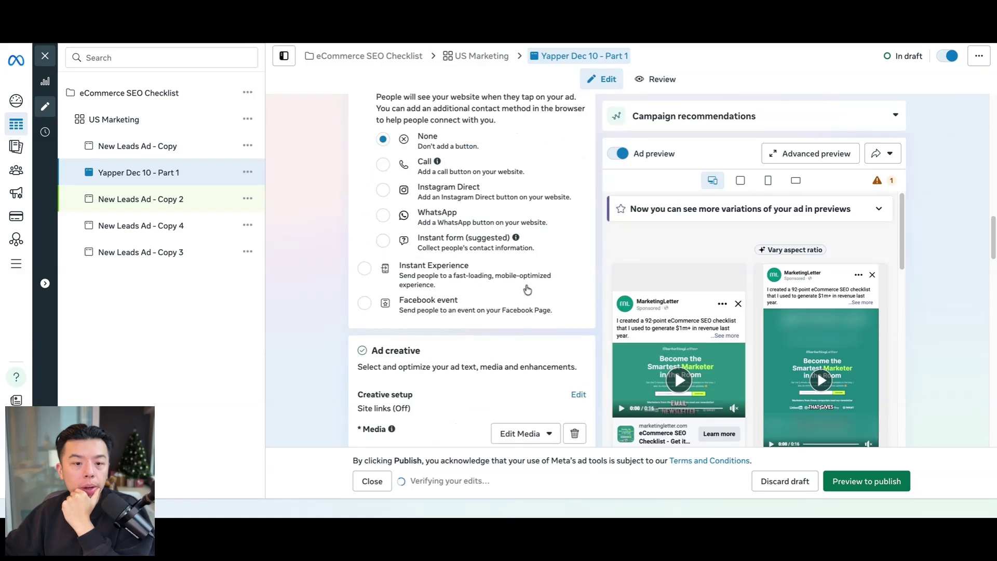
Replace the ad's media with V1_3.mp4 and continue to cropping
scroll(528, 290, down, 4)
click(572, 233)
click(412, 248)
click(418, 300)
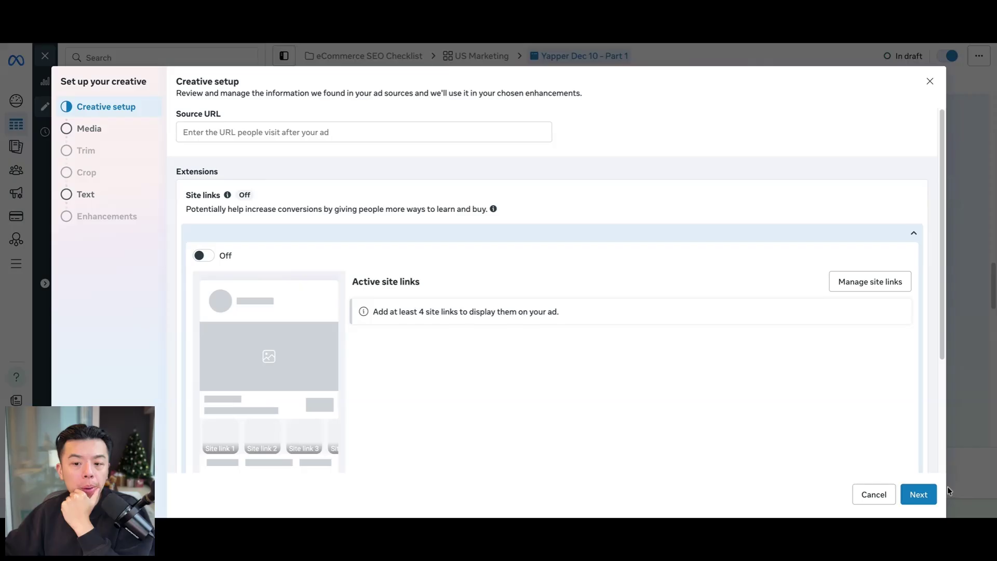
click(921, 493)
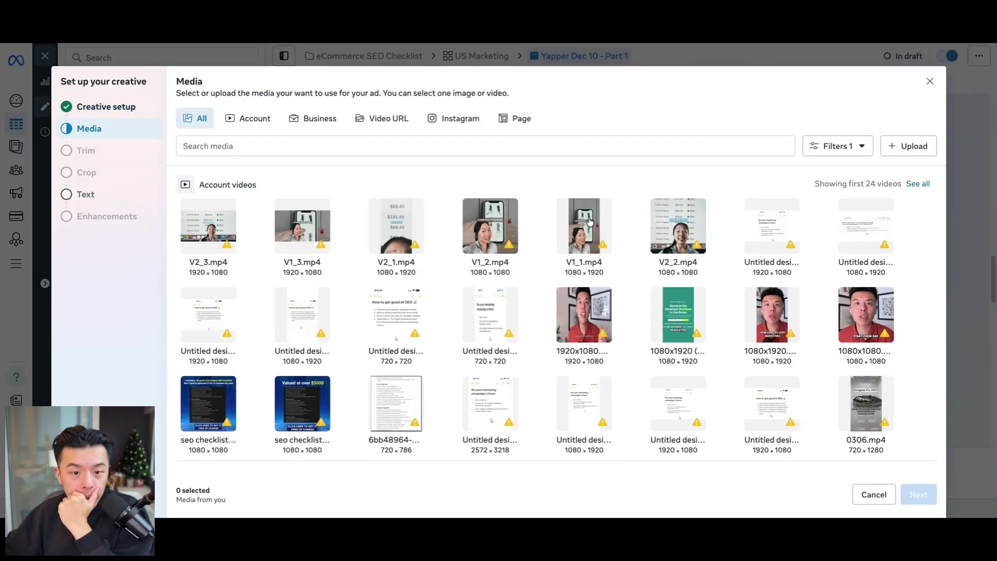
click(313, 229)
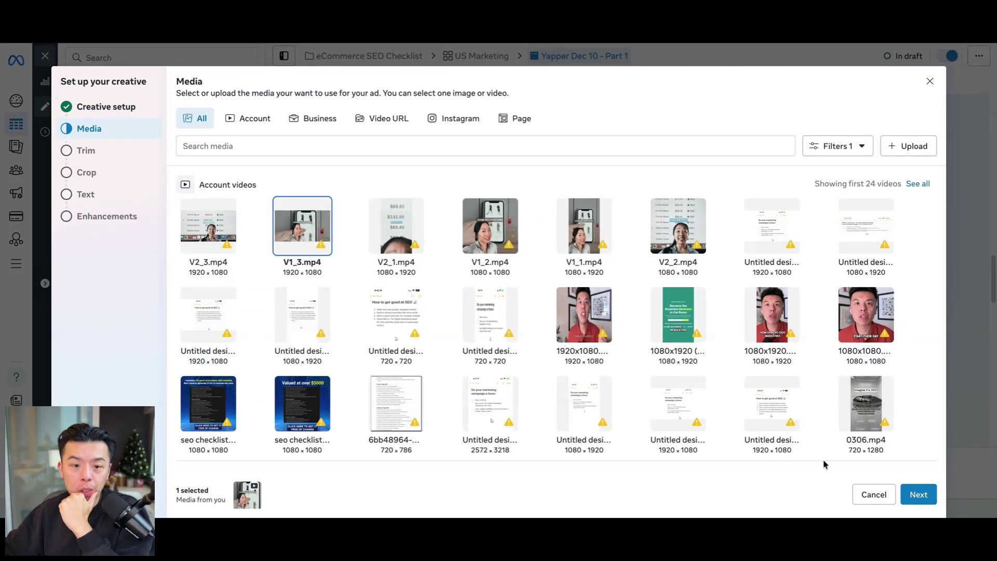
click(918, 494)
Use V1_1.mp4 for vertical (9:16) placements and V1_2.mp4 for square (1:1) placements
scroll(347, 453, down, 3)
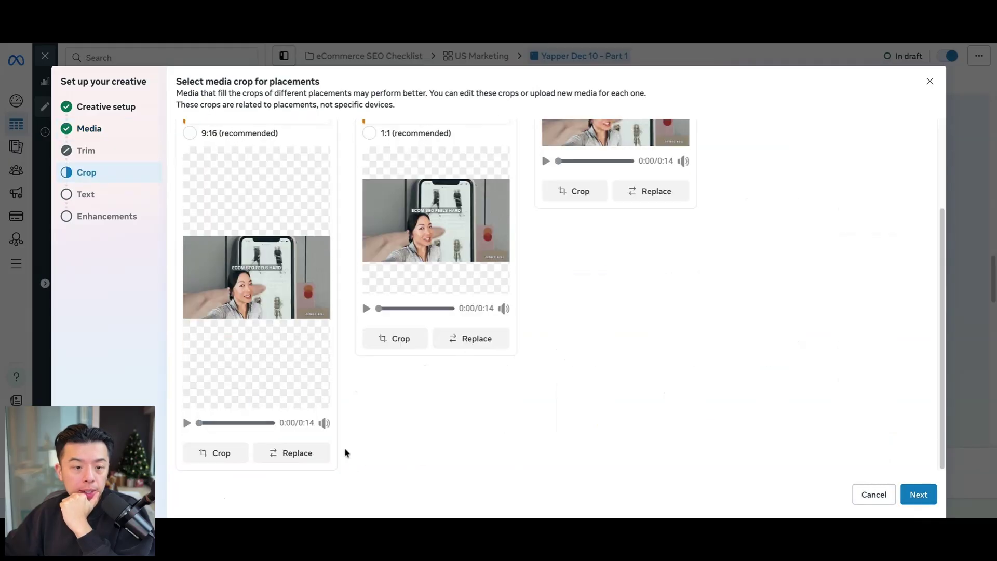
click(292, 453)
click(396, 218)
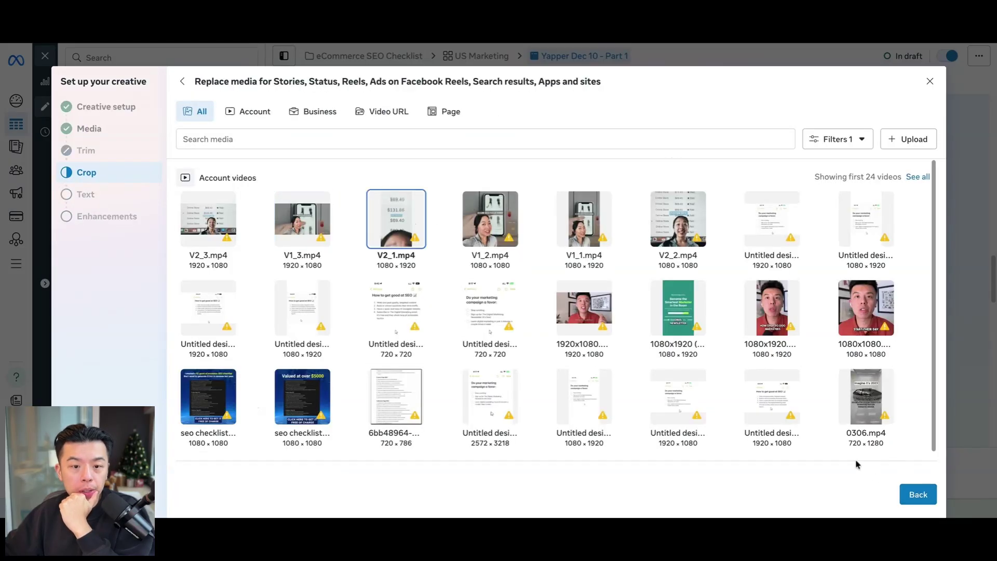
click(499, 240)
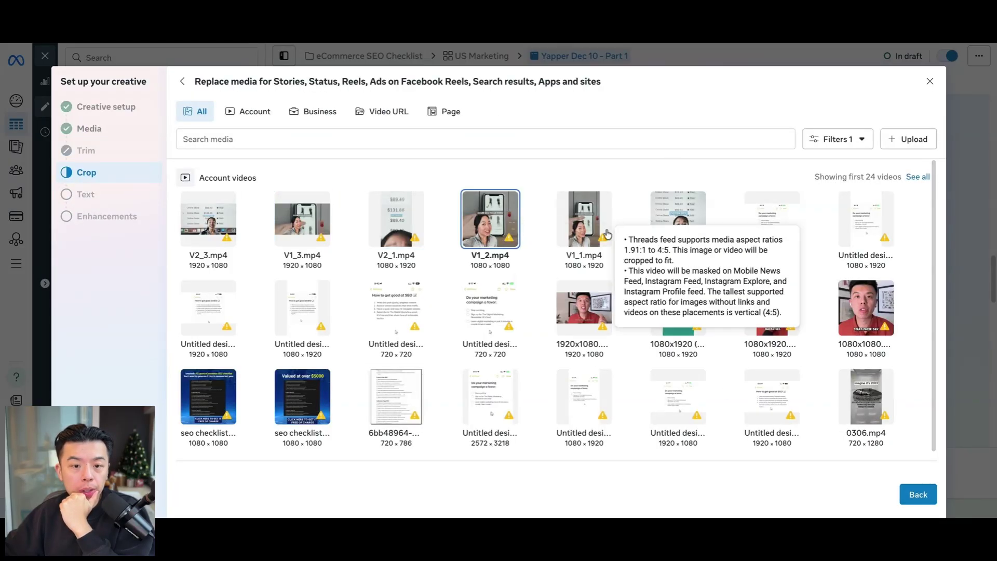
click(607, 234)
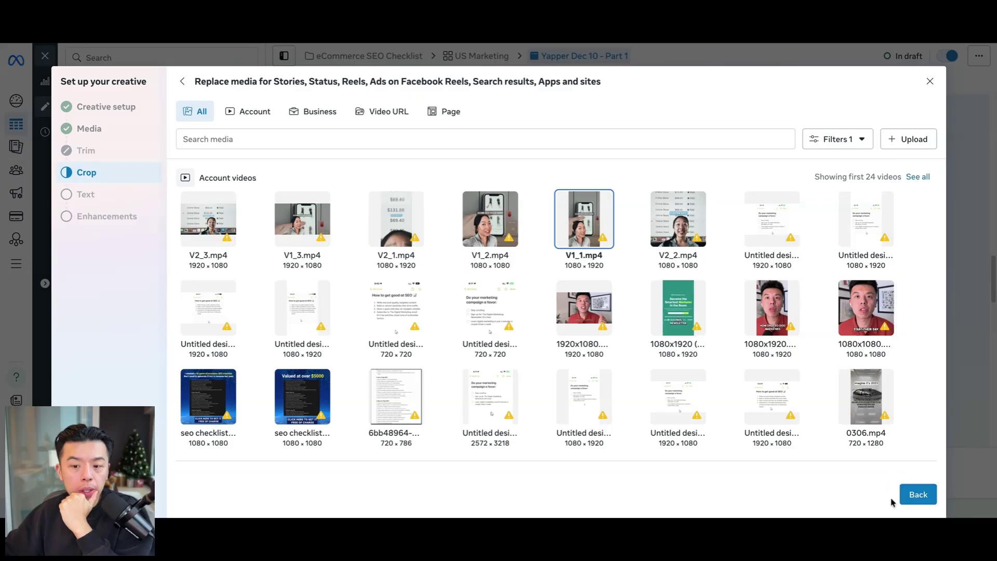
click(915, 496)
scroll(554, 353, down, 1)
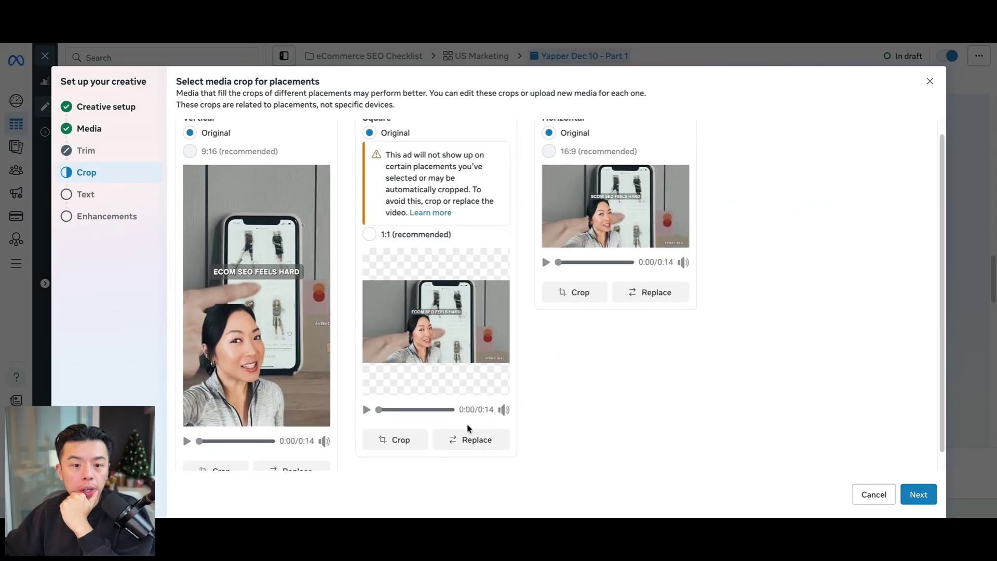
click(470, 438)
click(494, 229)
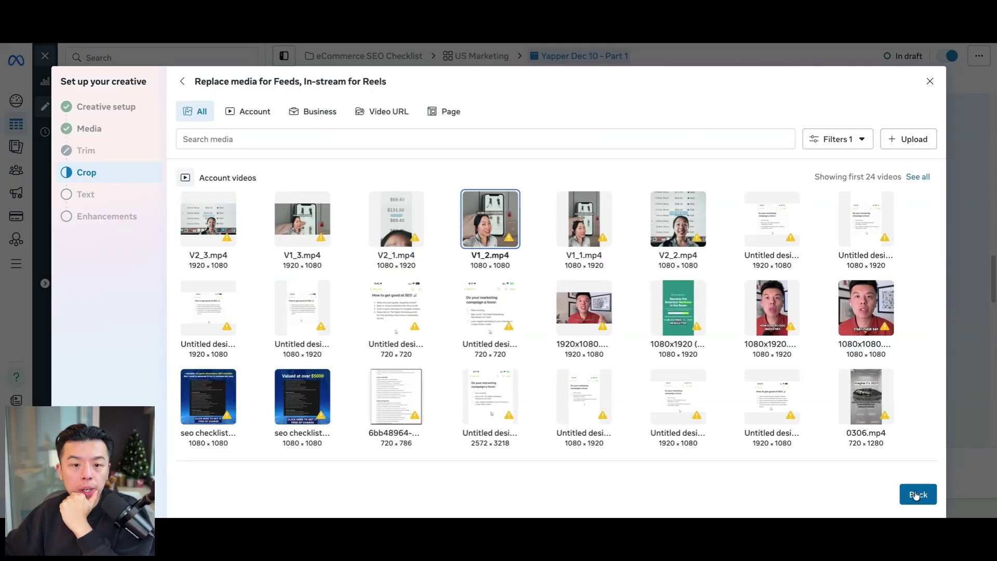
click(917, 495)
scroll(400, 343, down, 1)
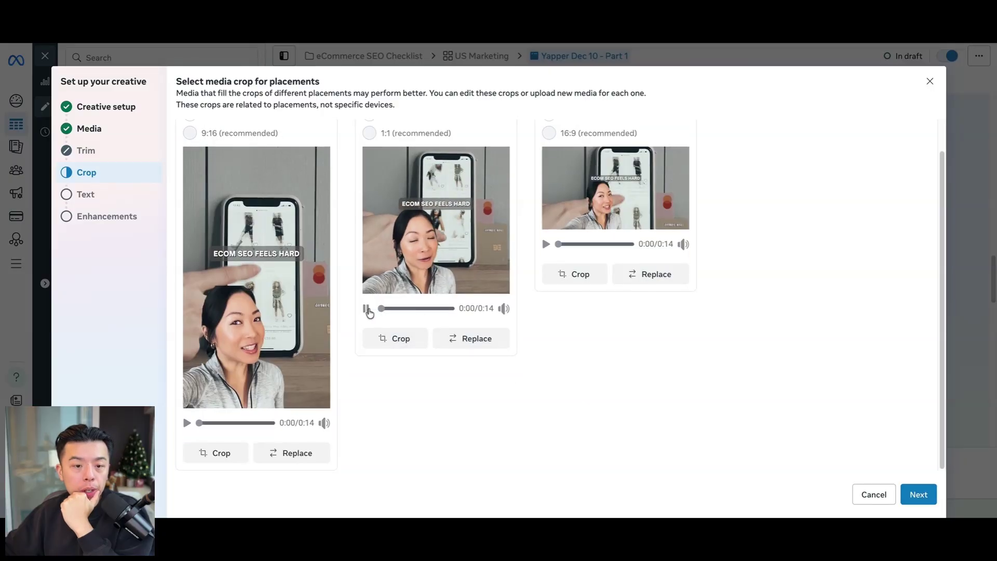
scroll(546, 318, up, 1)
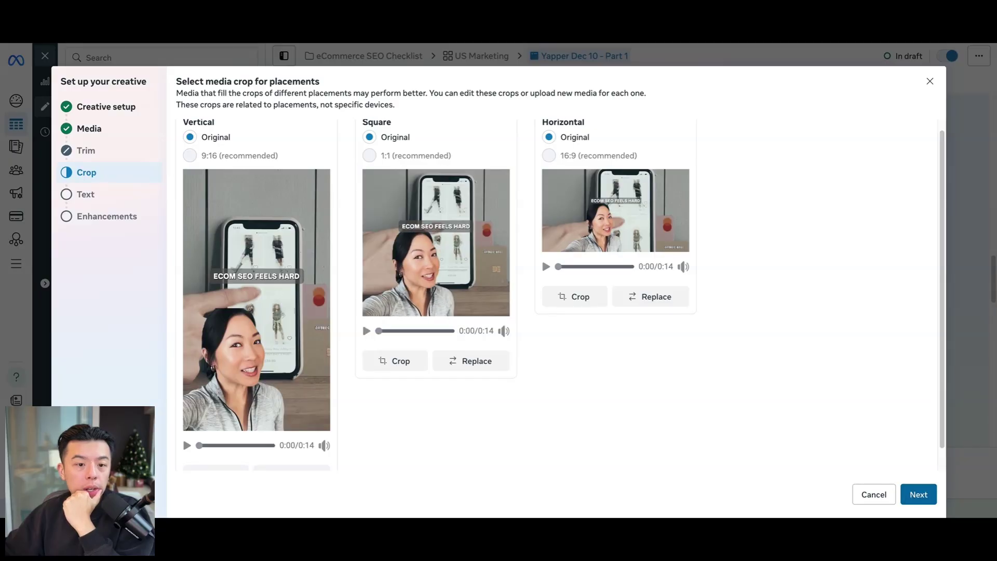
Generate AI text variations for the ad and remove the second headline
click(918, 494)
scroll(425, 290, down, 2)
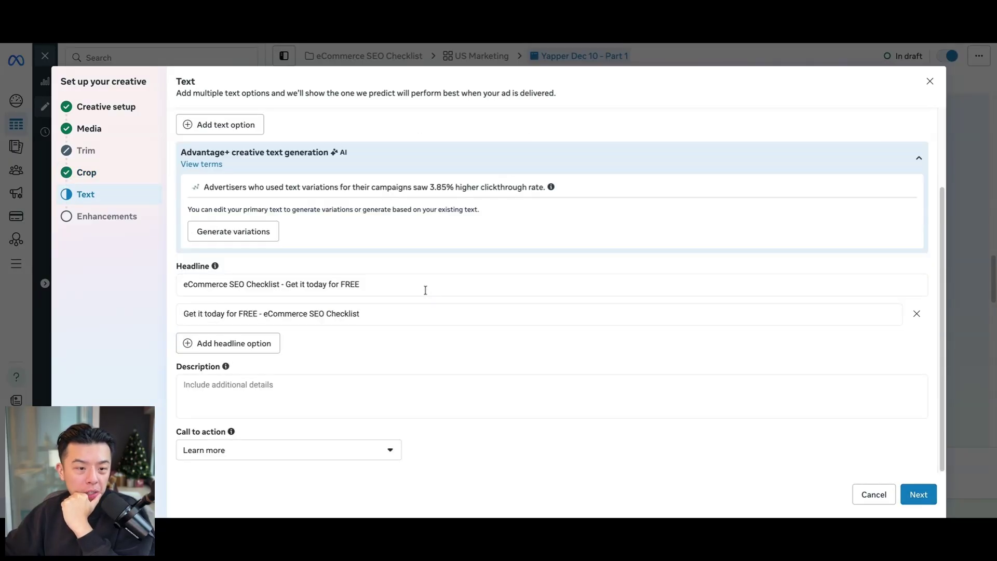
scroll(572, 317, up, 2)
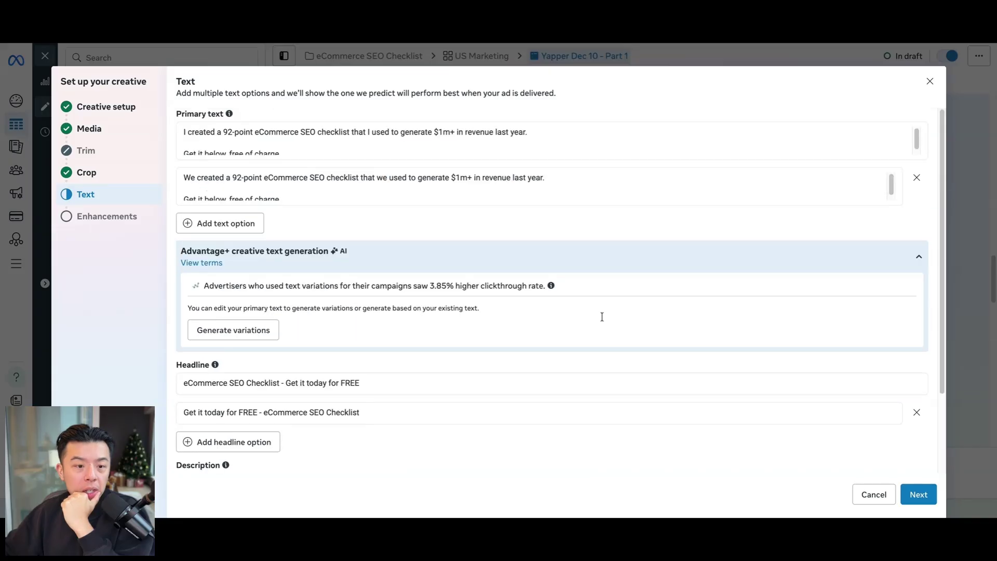
scroll(377, 220, down, 2)
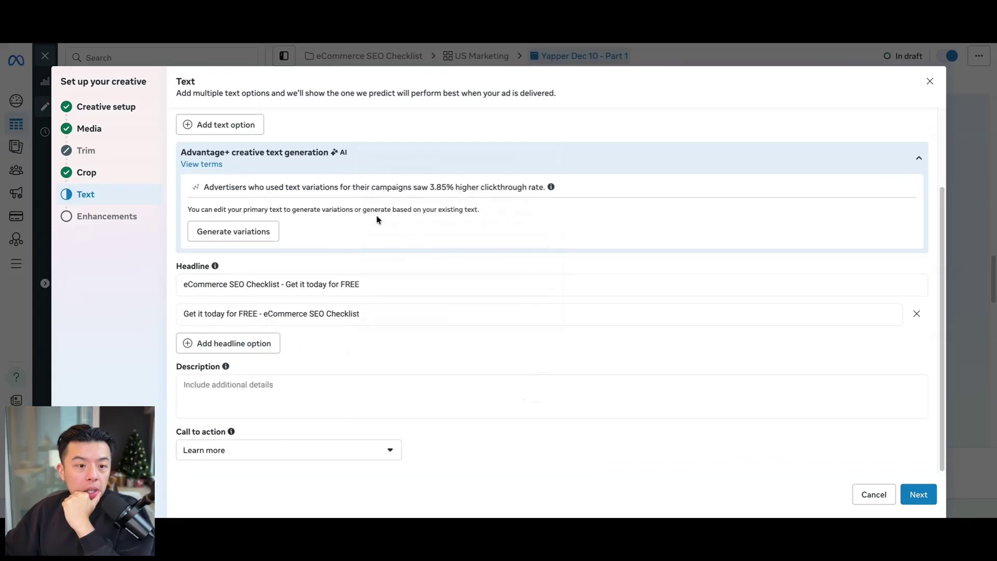
scroll(377, 219, up, 2)
click(258, 303)
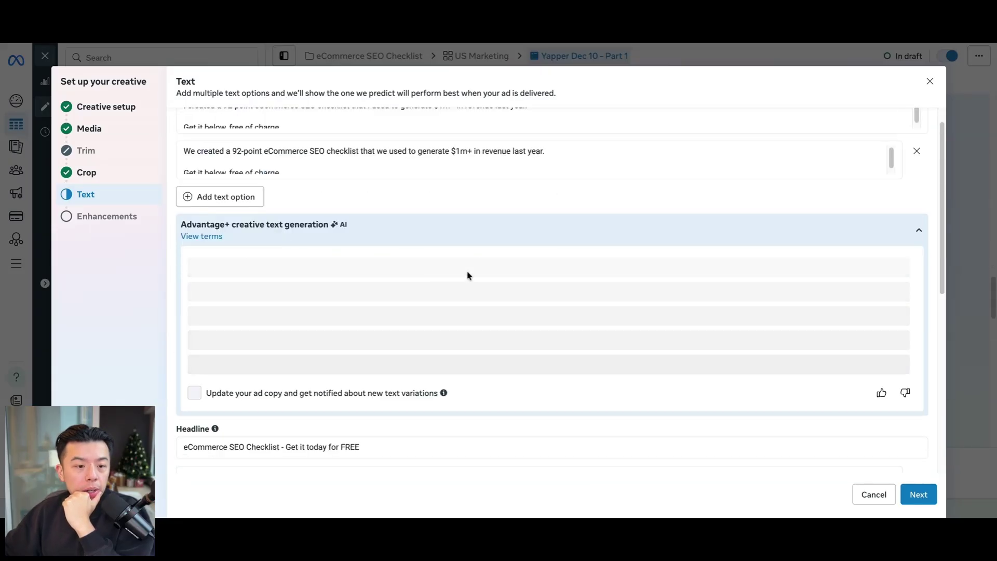
scroll(465, 396, down, 2)
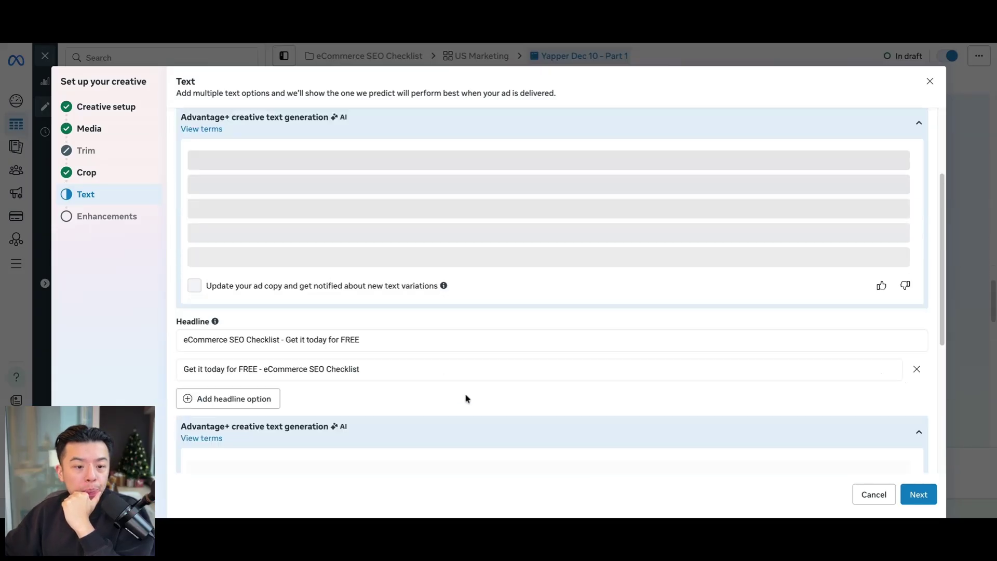
click(915, 368)
Apply all five AI headline suggestions and complete the creative setup
scroll(440, 368, down, 1)
scroll(297, 335, down, 1)
scroll(302, 330, down, 4)
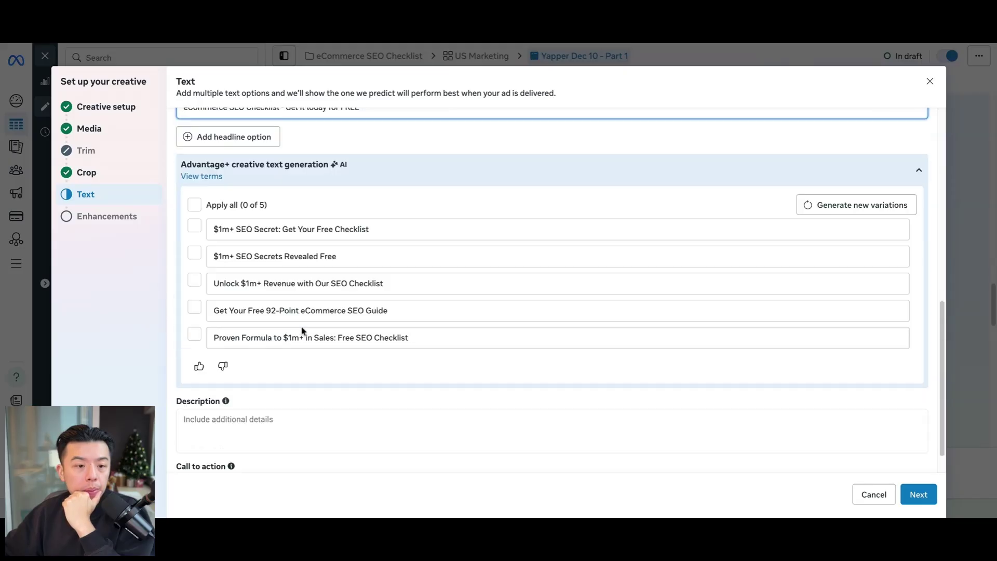
scroll(303, 330, up, 1)
click(195, 241)
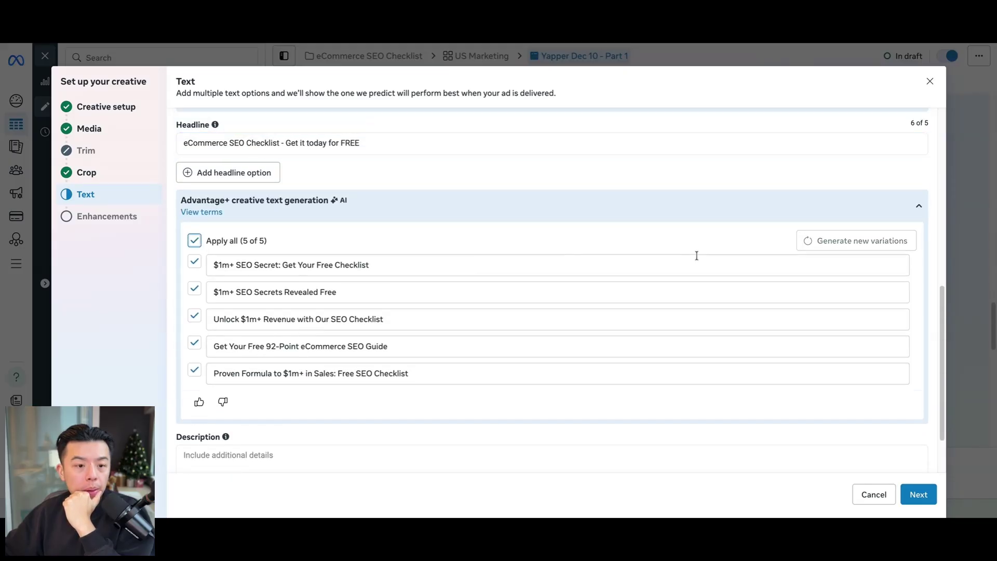
scroll(800, 254, up, 5)
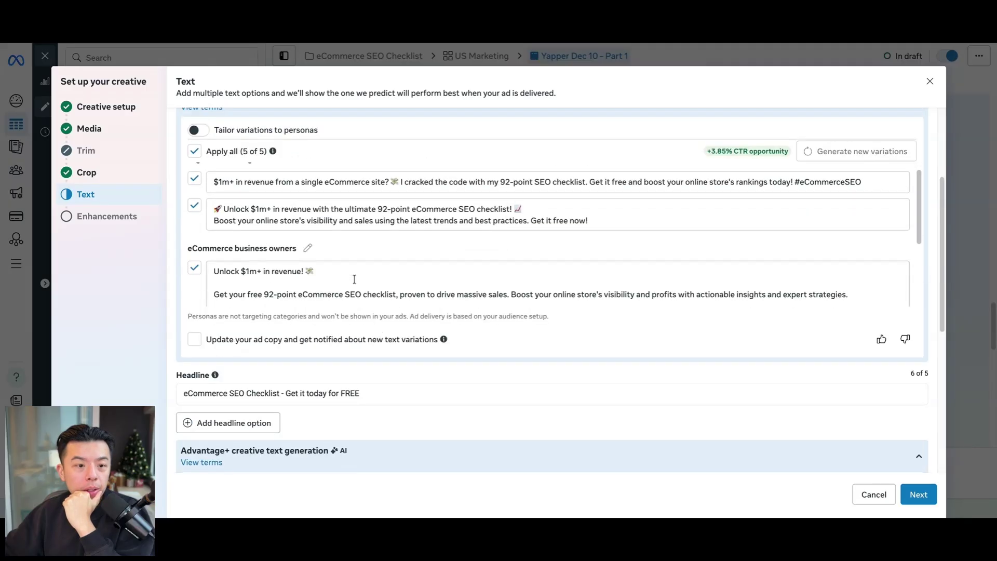
scroll(864, 408, down, 5)
click(918, 494)
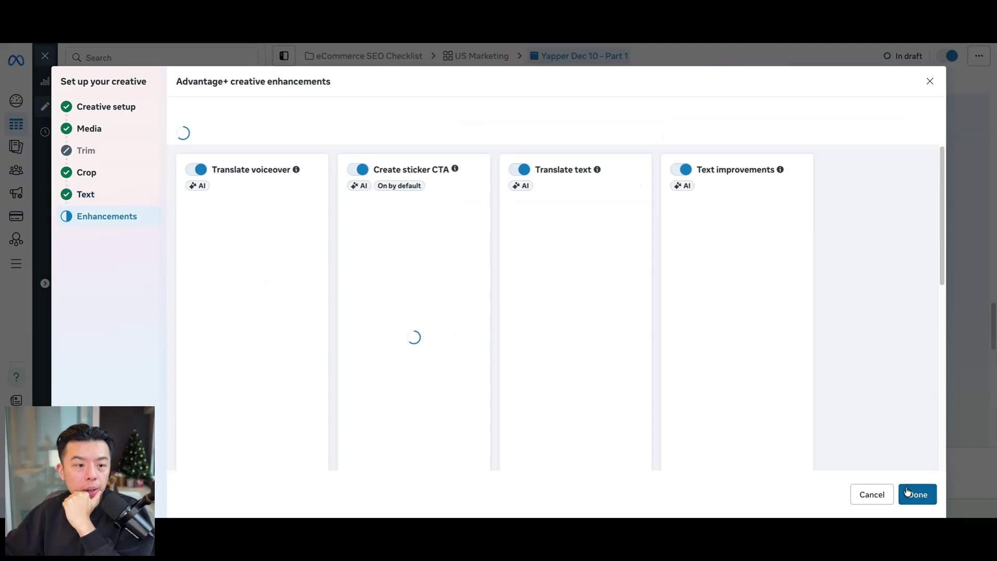
scroll(432, 270, down, 7)
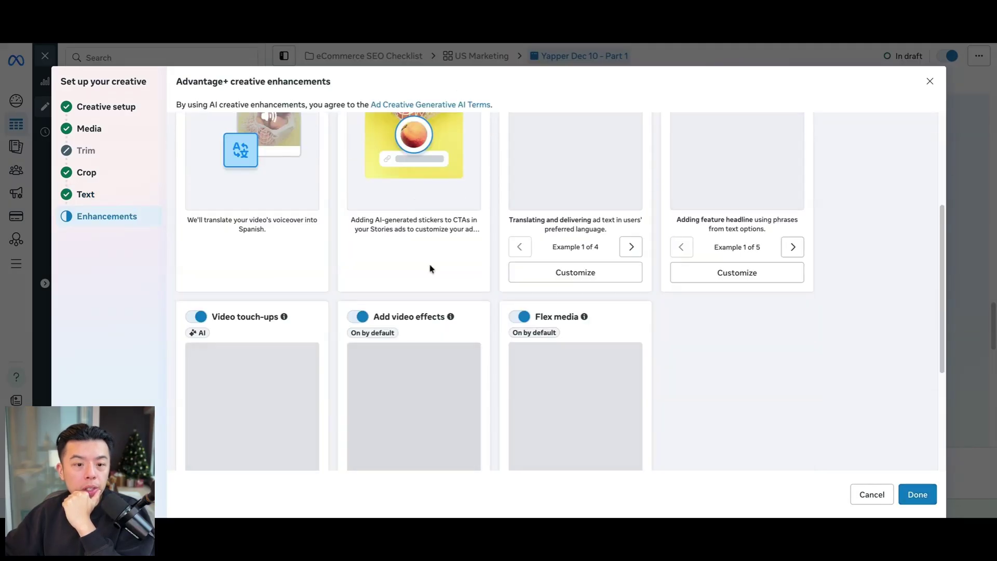
click(919, 495)
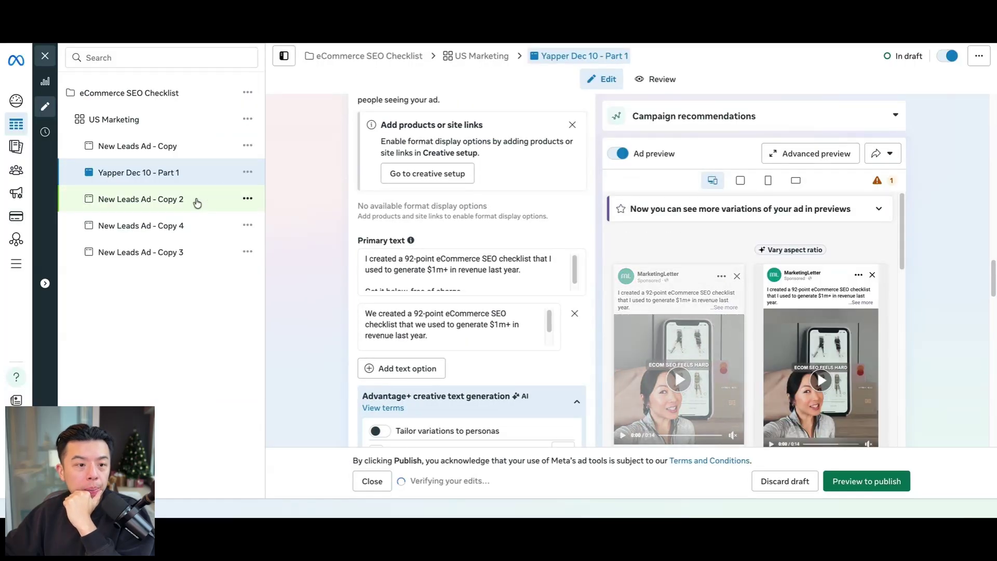
Delete New Leads Ad - Copy 2
click(205, 201)
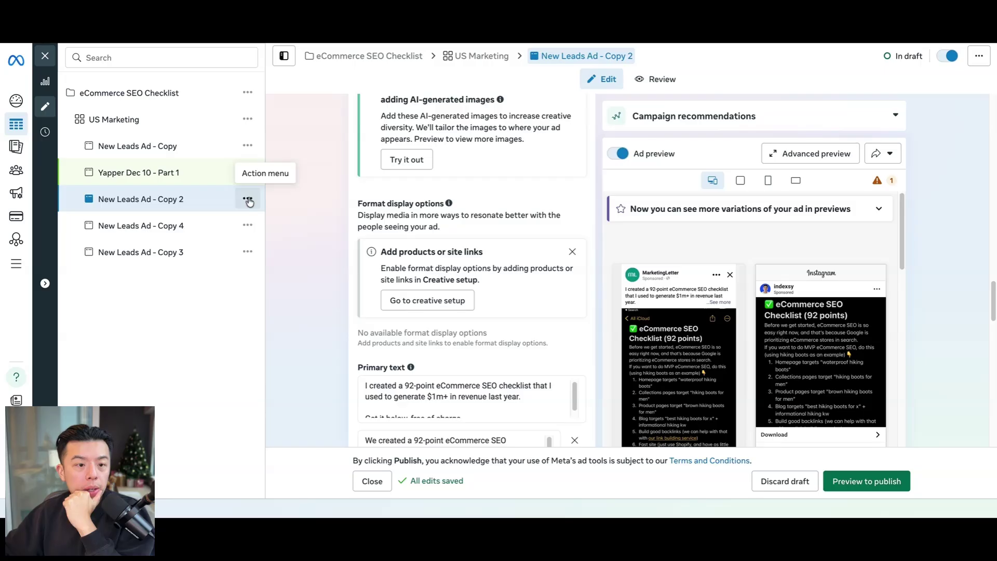
click(248, 199)
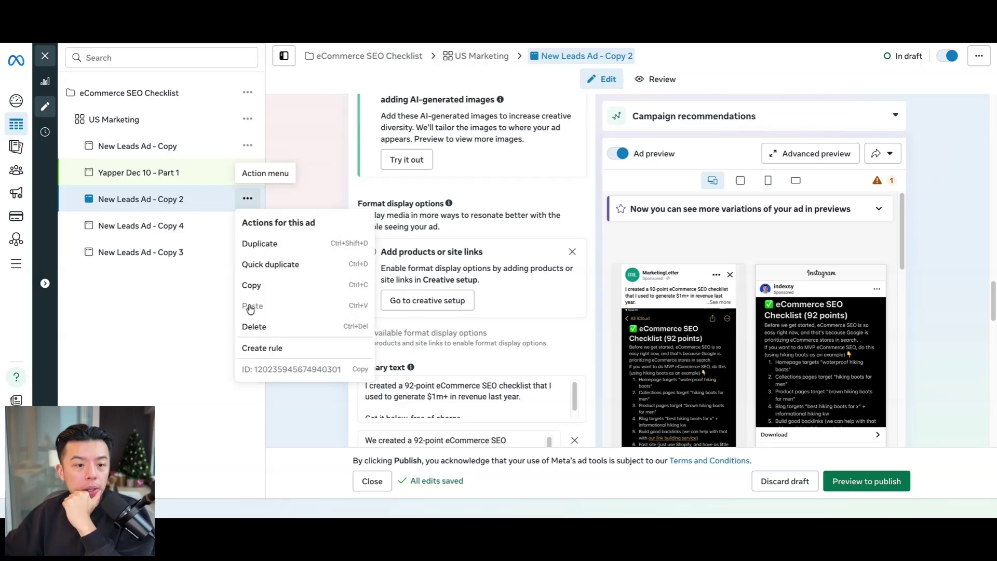
click(277, 332)
click(594, 227)
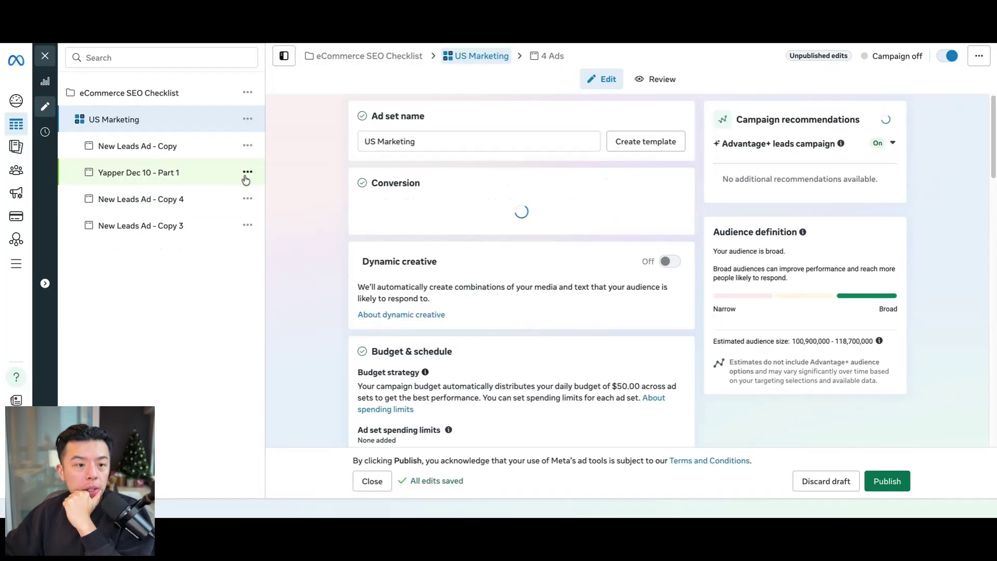
Quick-duplicate Yapper Dec 10 - Part 1 and select the '1 - Copy' end of the copy's name
click(248, 172)
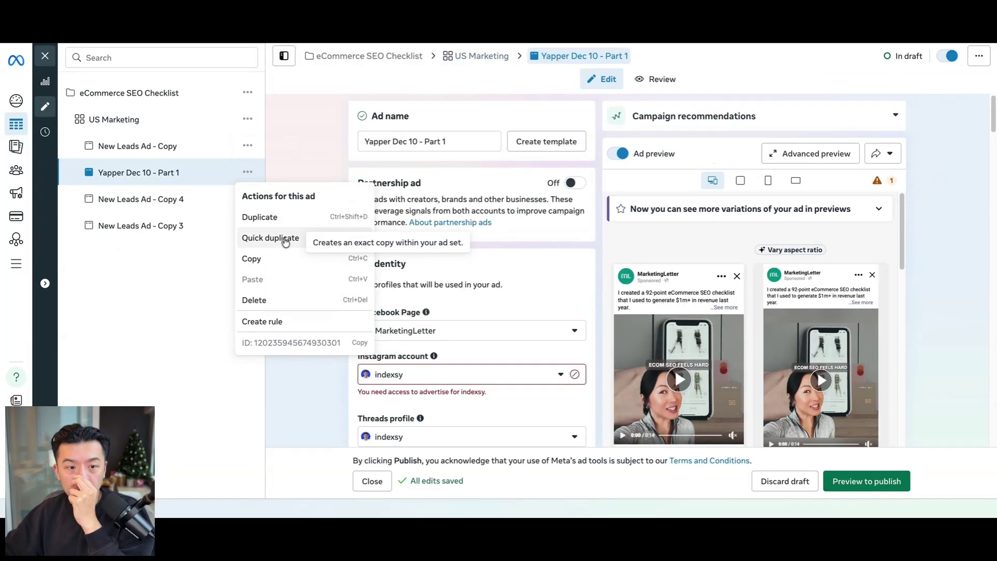
click(281, 240)
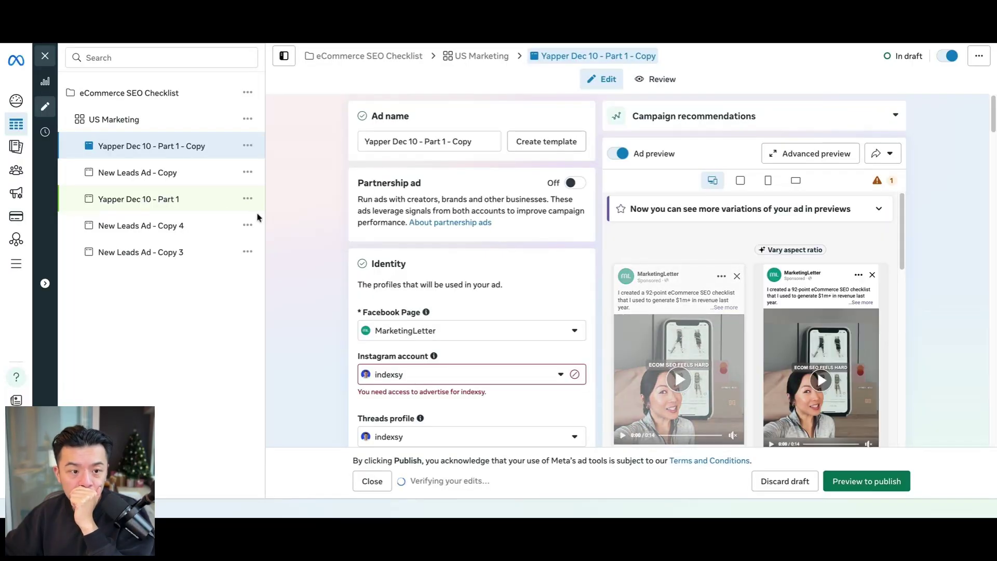
drag(441, 141, 485, 142)
Finish renaming the copy to 'Yapper Dec 10 - Part 2'
text(2)
scroll(504, 310, down, 14)
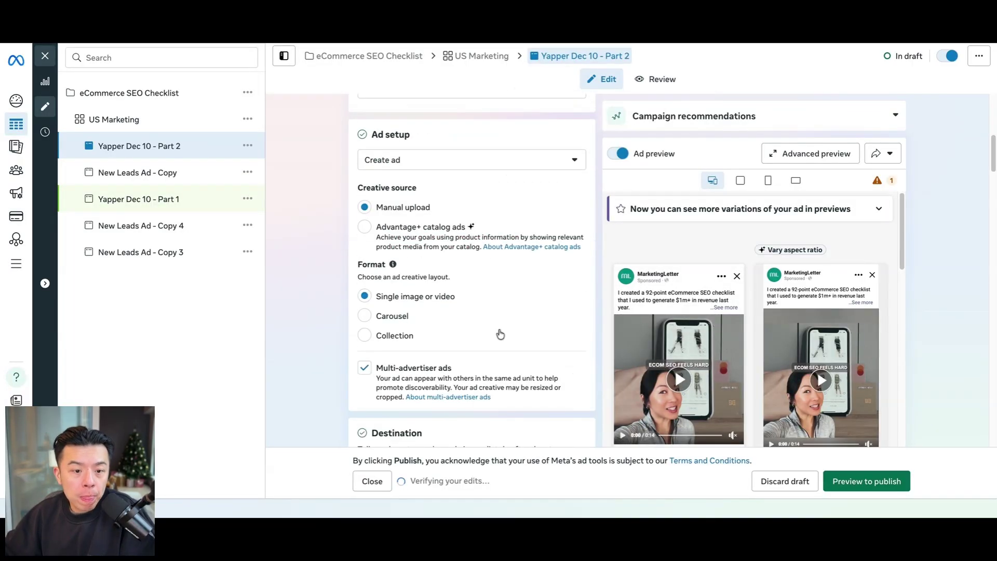
scroll(498, 335, down, 6)
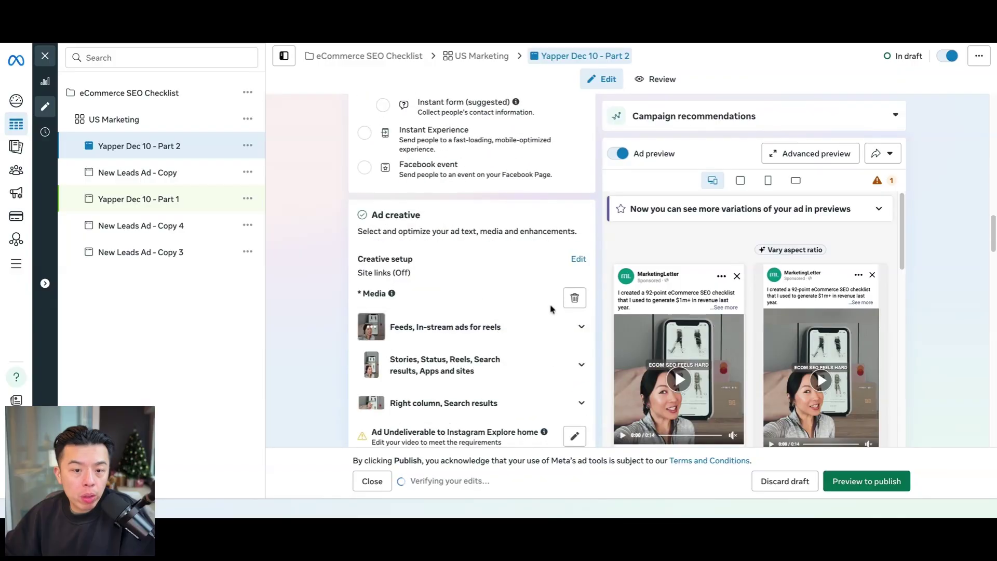
Replace the Part 2 ad's video with V2_1.mp4 and move on to trimming
click(575, 298)
click(416, 315)
click(423, 362)
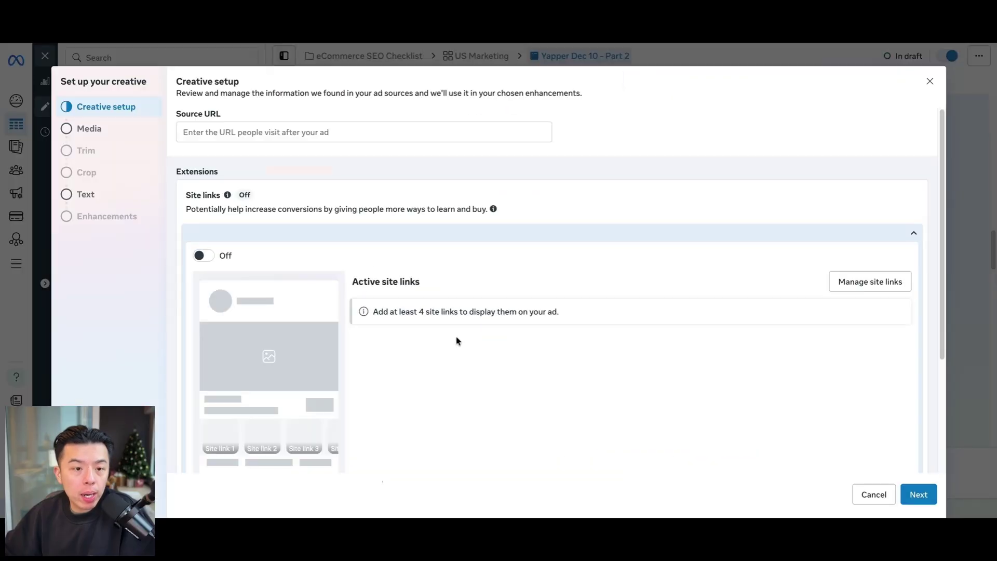
click(918, 496)
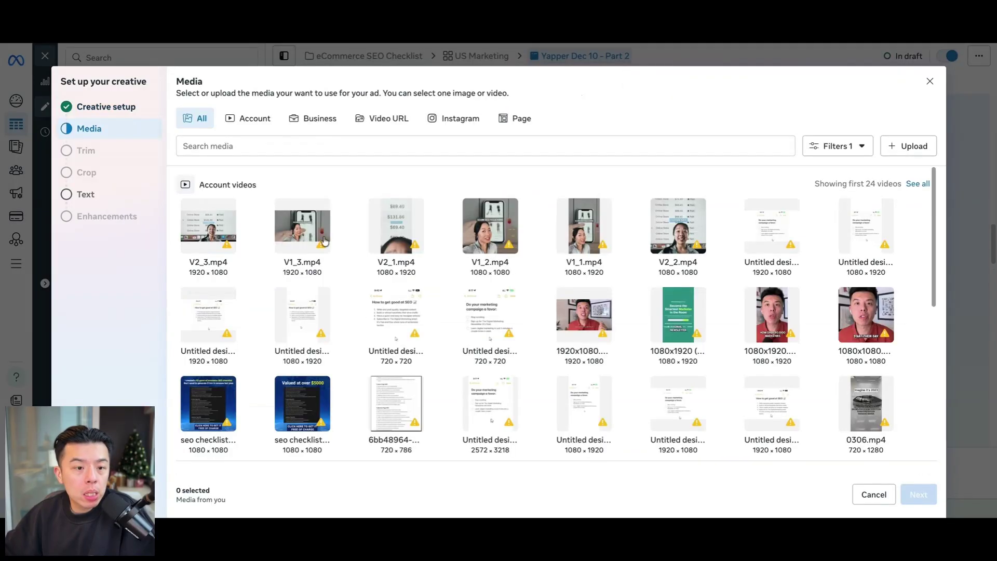
click(400, 225)
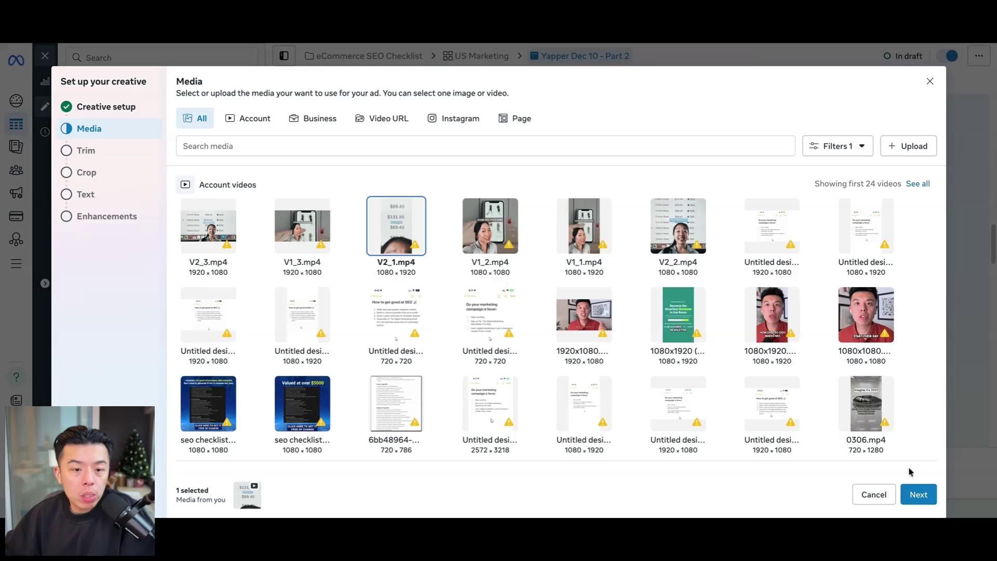
click(919, 494)
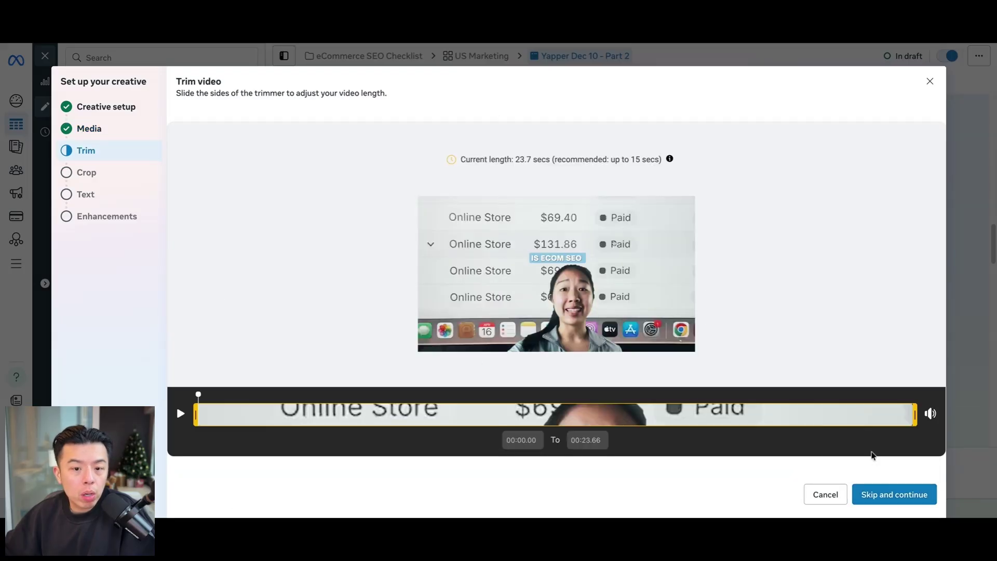
Skip trimming and set V2_1.mp4 for vertical and V2_2.mp4 for square placements
click(922, 498)
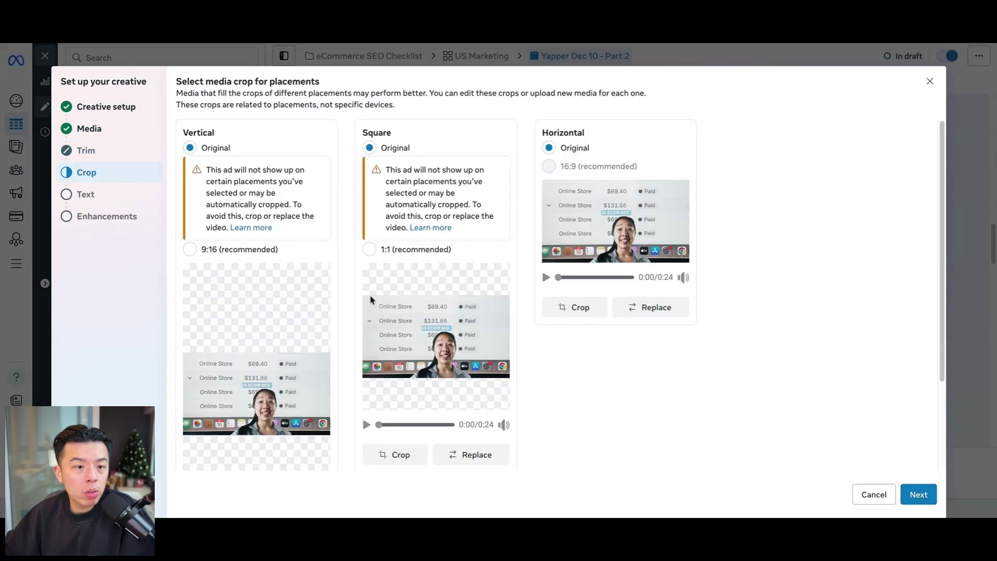
scroll(271, 429, down, 3)
click(271, 447)
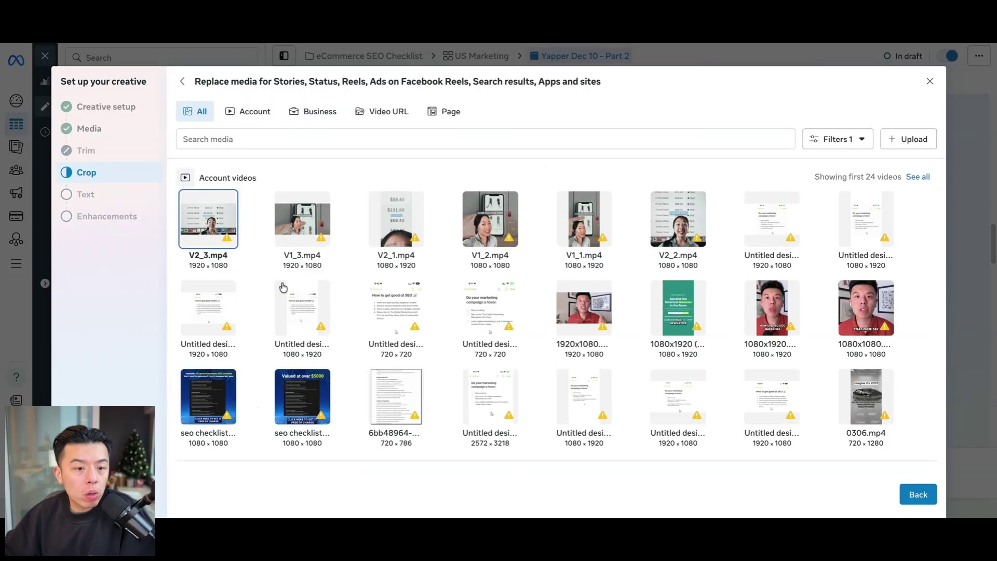
click(396, 218)
click(907, 496)
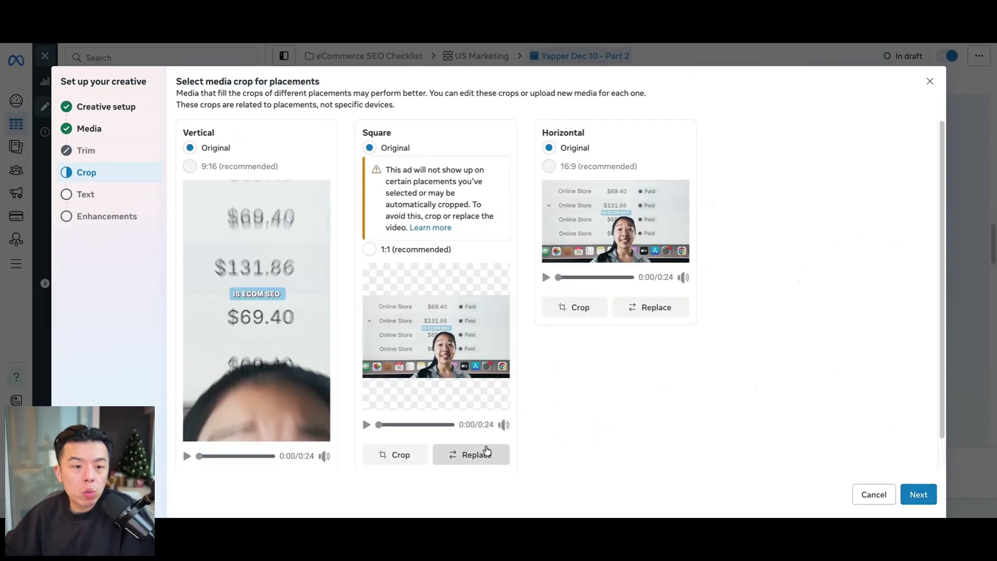
click(467, 454)
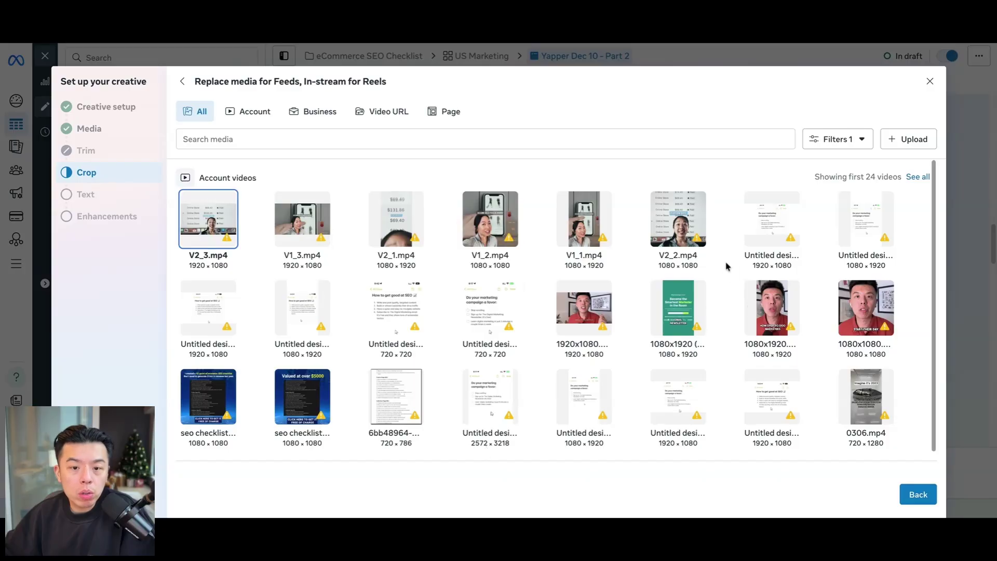
click(678, 221)
click(918, 495)
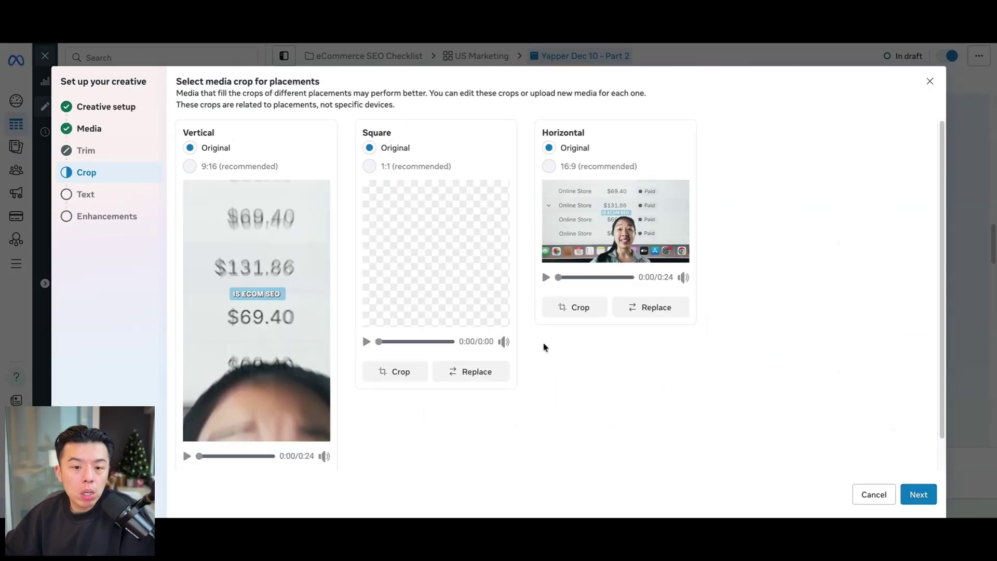
Preview the square placement, then continue through text and enhancements to finish setup
click(366, 342)
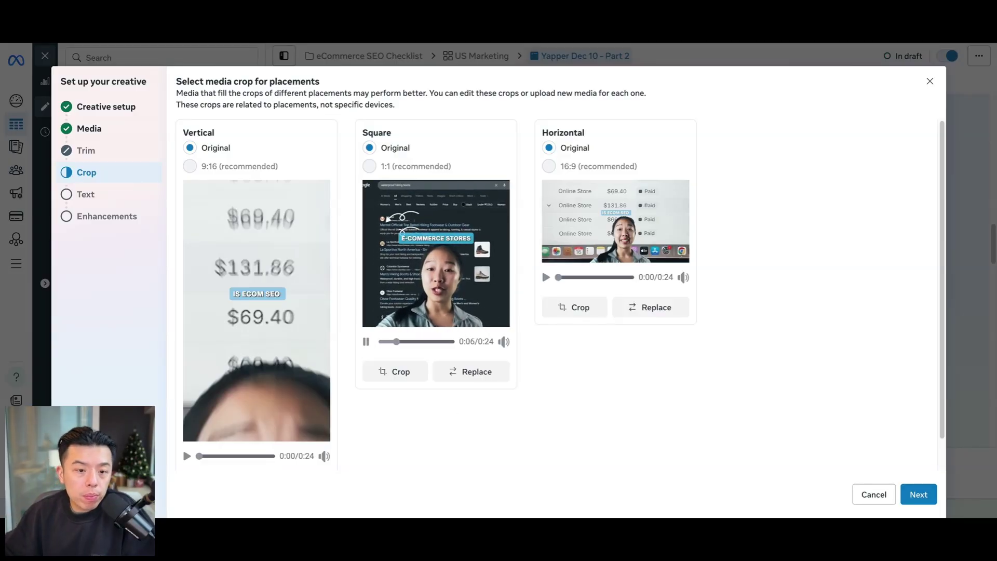
click(918, 495)
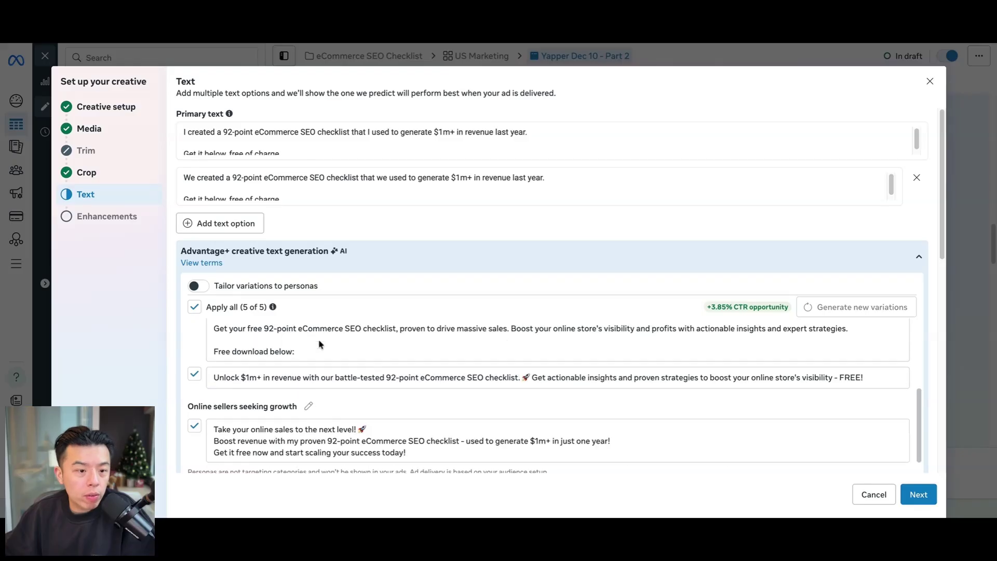
scroll(817, 454, down, 5)
click(915, 497)
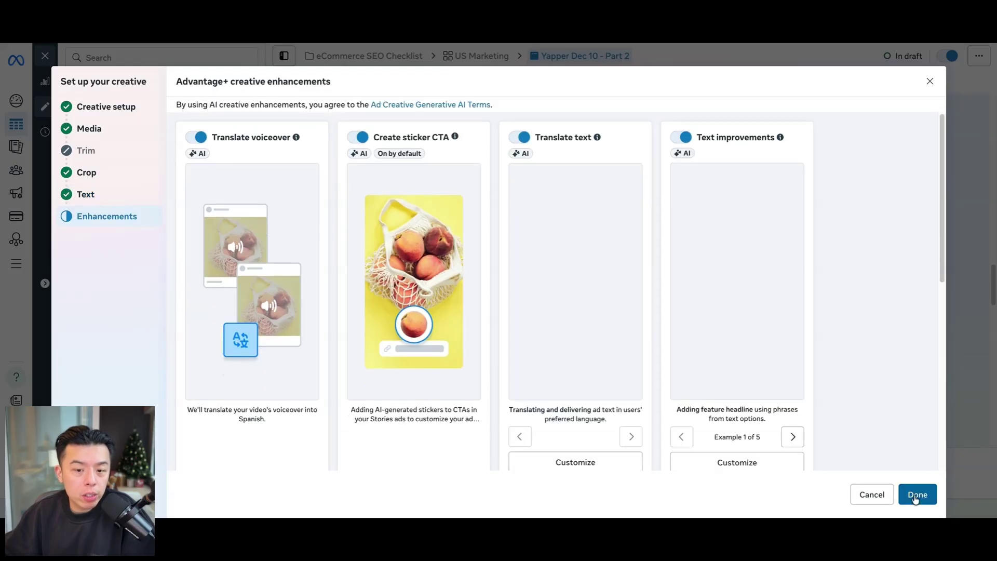
click(917, 496)
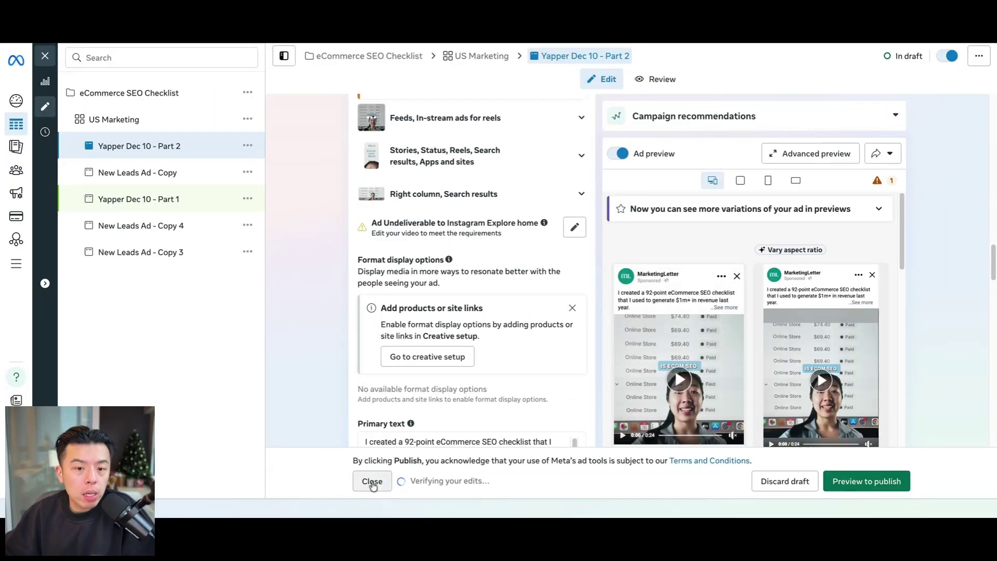
Check the Instagram access error in the ad's identity section, then exit the ad editor
click(455, 358)
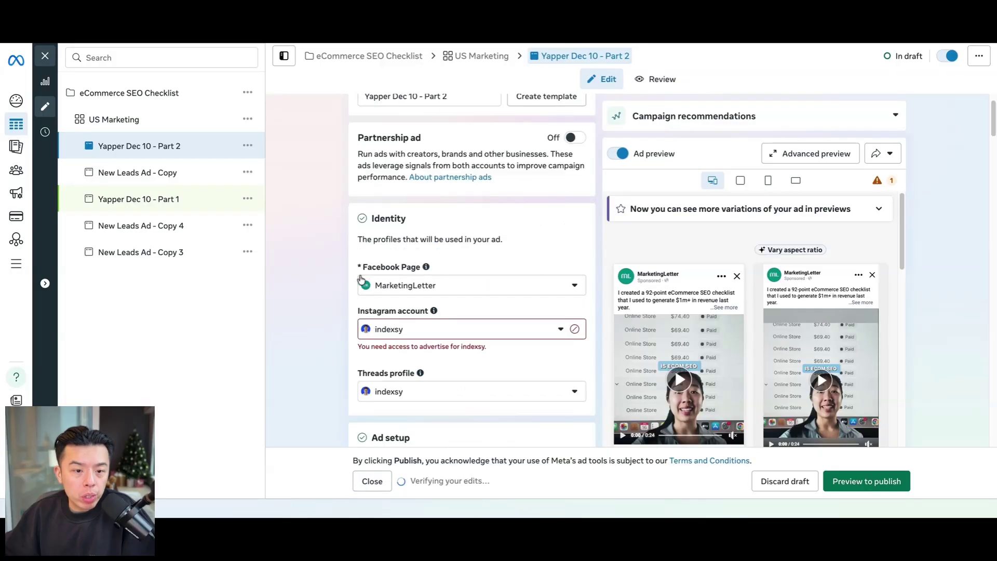
triple_click(470, 348)
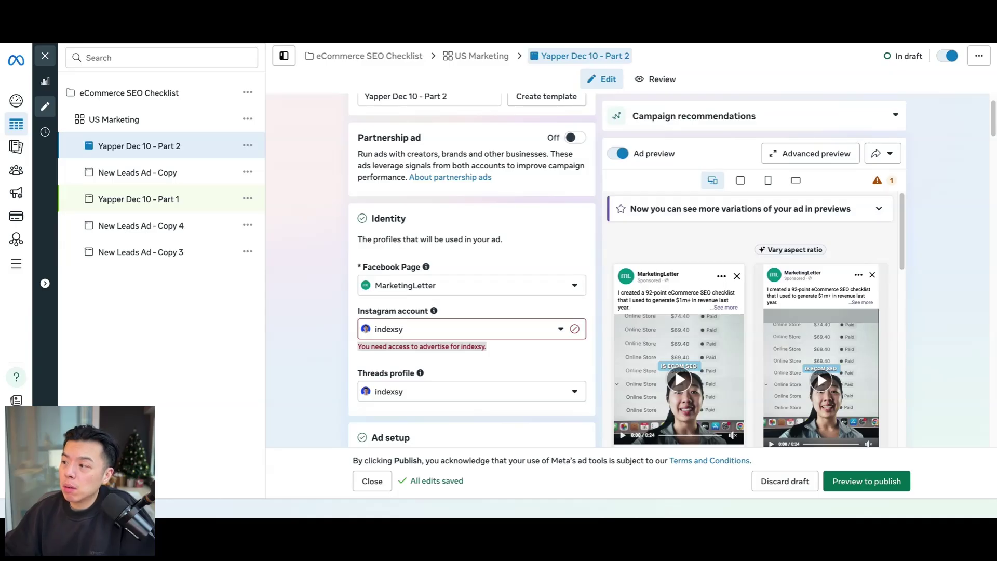
scroll(471, 270, down, 4)
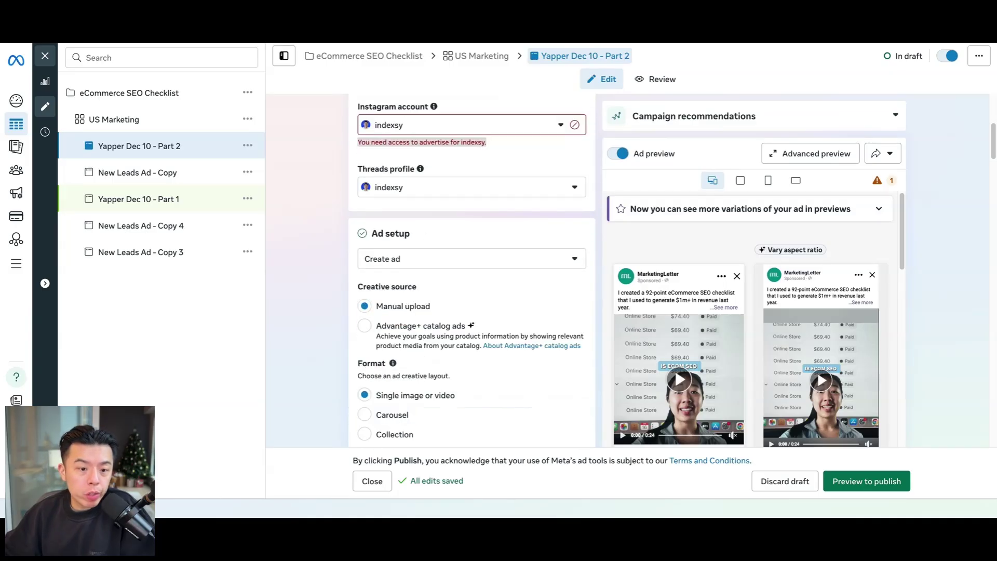
click(372, 481)
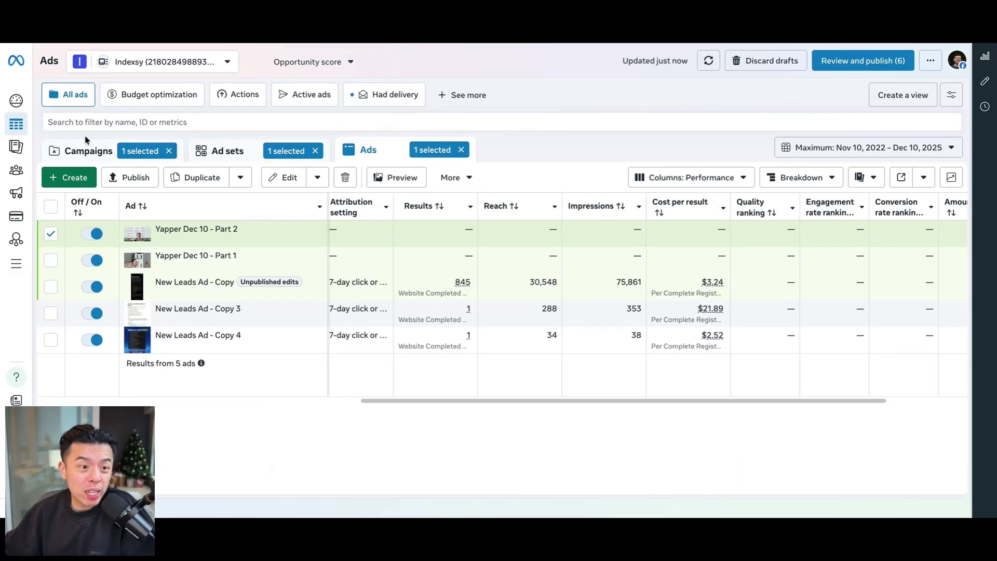
Switch on the eCommerce SEO Checklist campaign and publish the draft Yapper Dec 10 ads
click(78, 149)
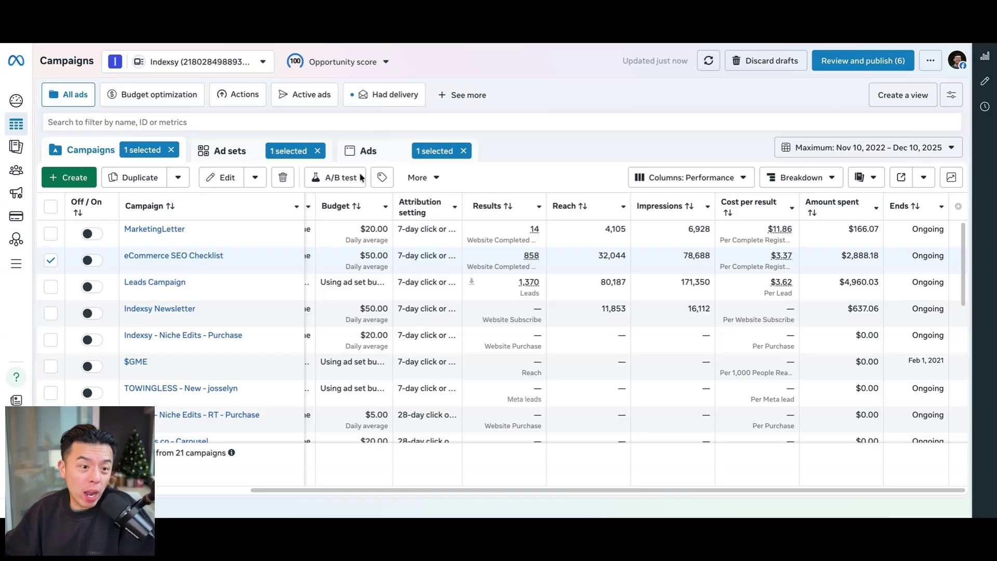
click(92, 260)
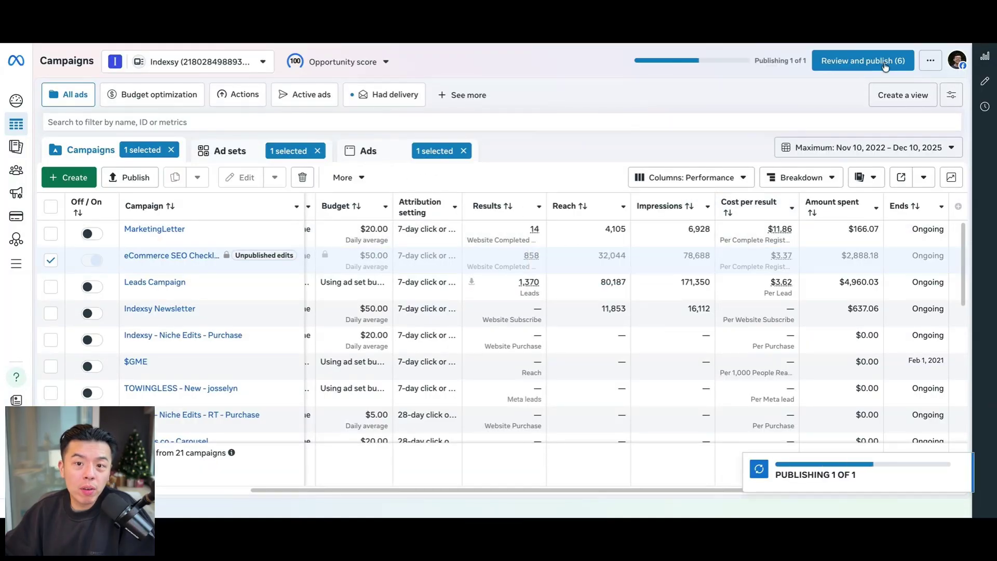
click(858, 61)
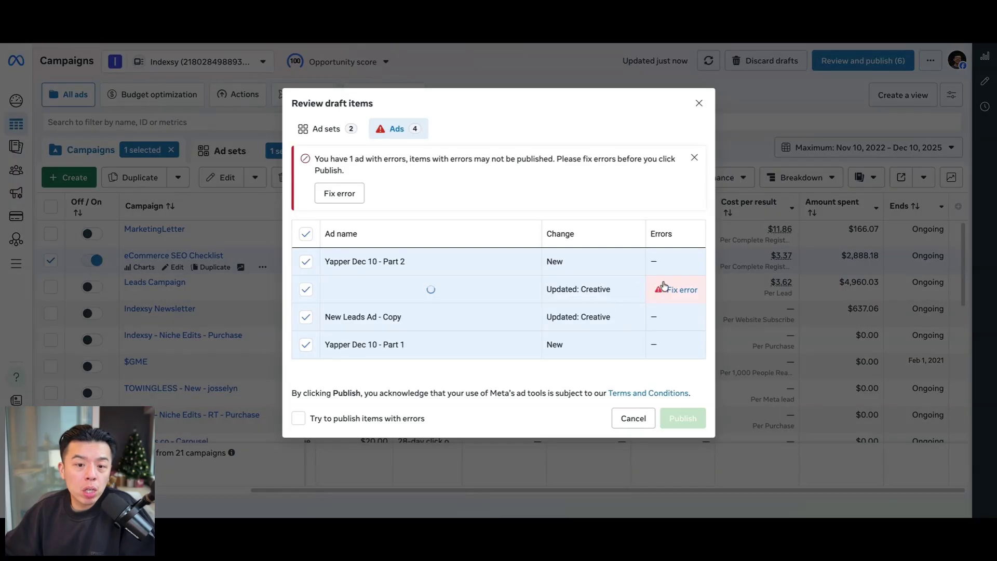
mouse_move(666, 294)
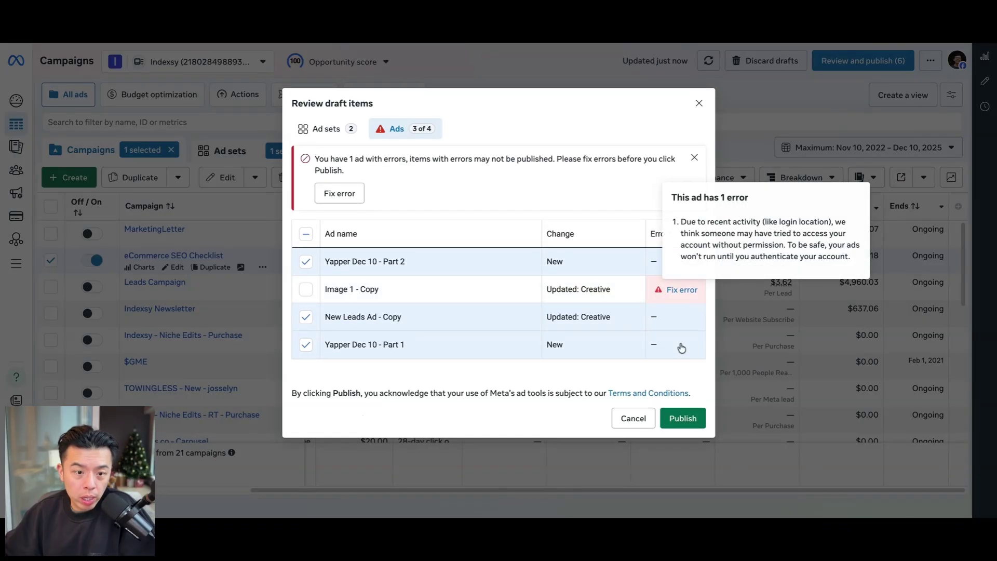
click(679, 418)
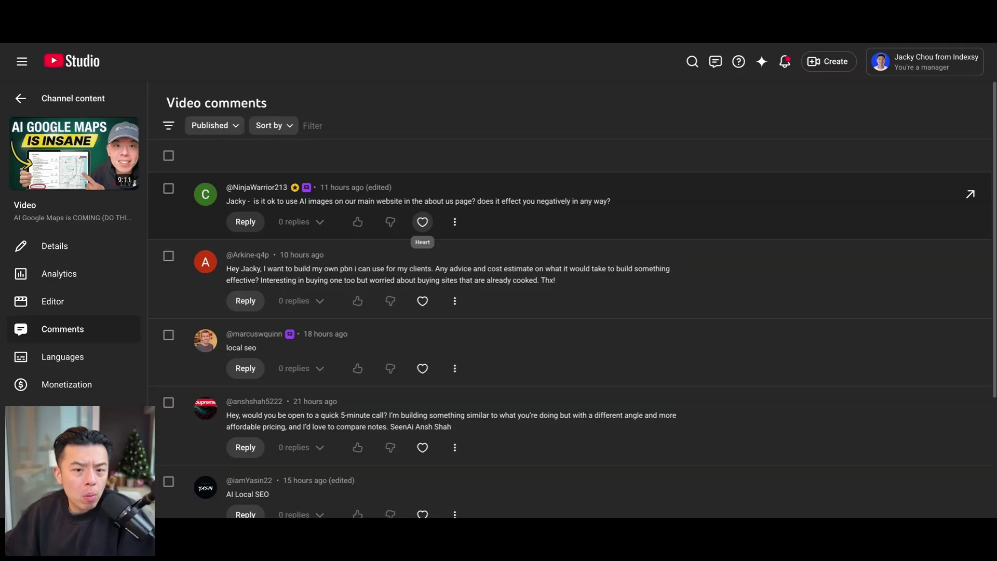
Heart the viewer comments (PBN, local SEO, quick call, AI Local SEO), then go back to Channel content
click(422, 221)
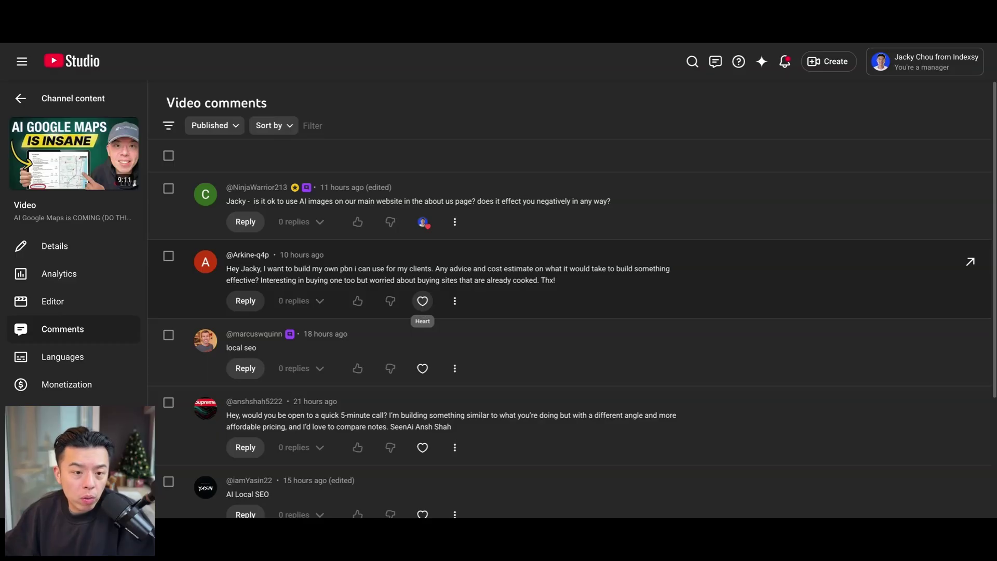
click(422, 301)
click(422, 368)
scroll(416, 364, down, 2)
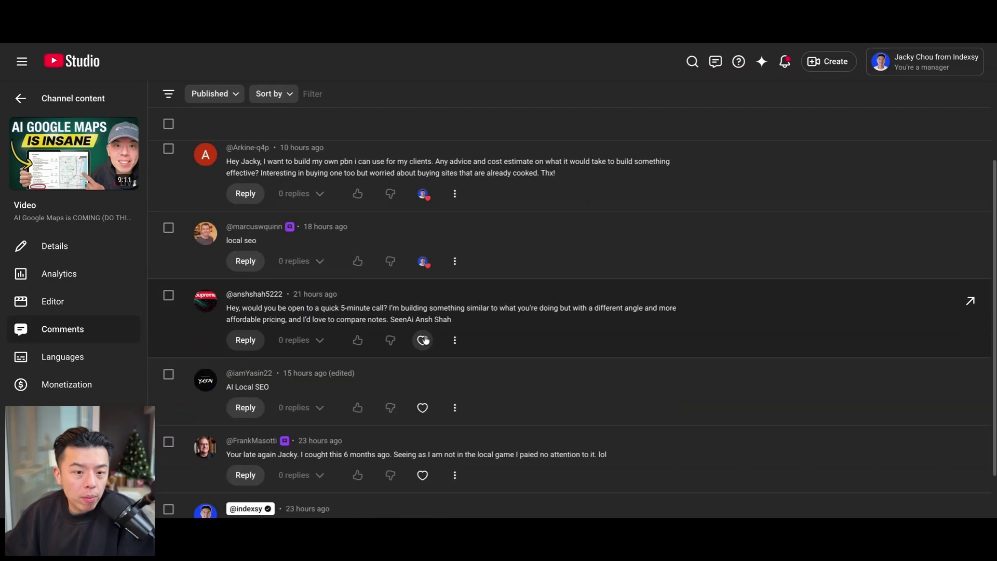
click(422, 340)
scroll(422, 343, down, 1)
click(422, 351)
click(421, 419)
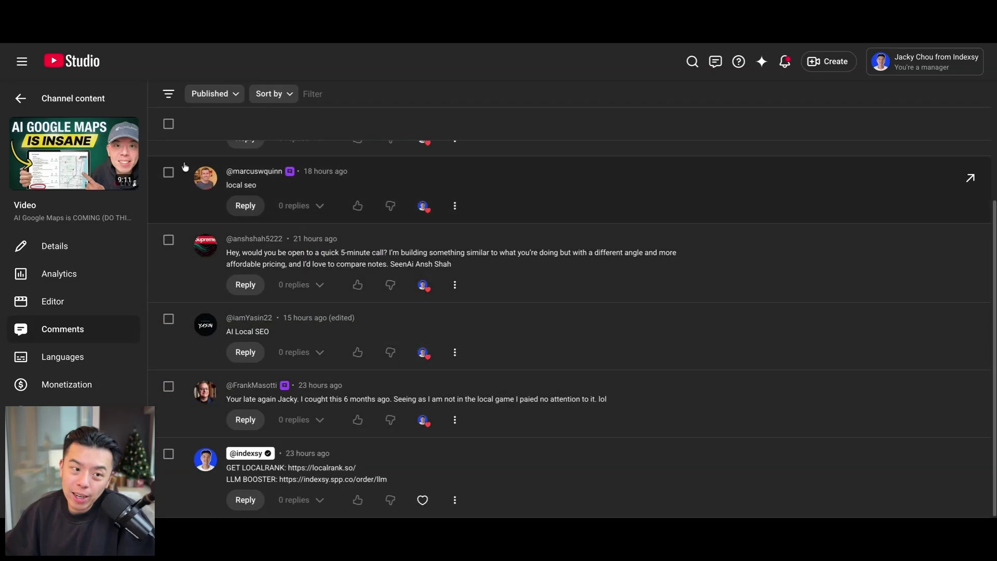
click(114, 107)
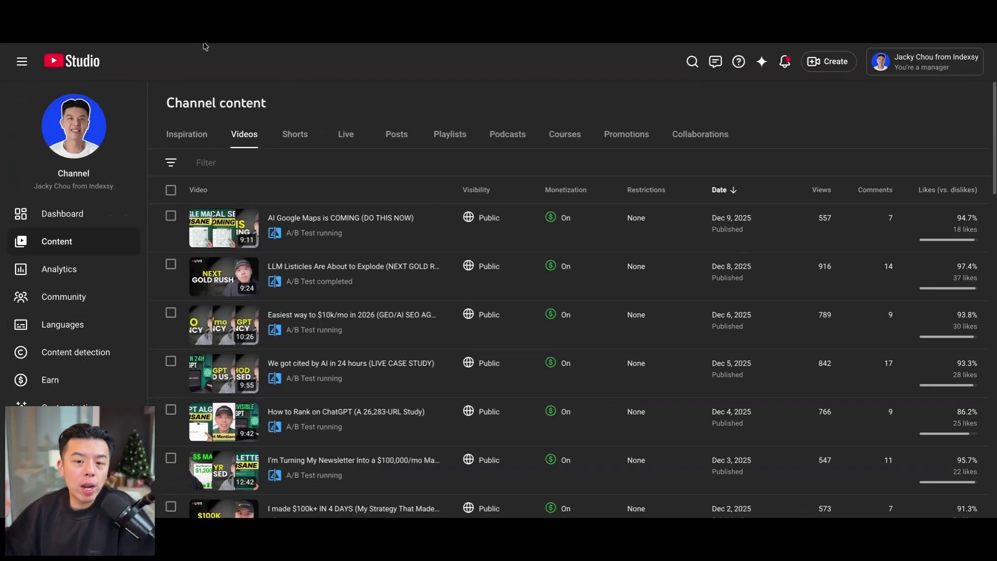